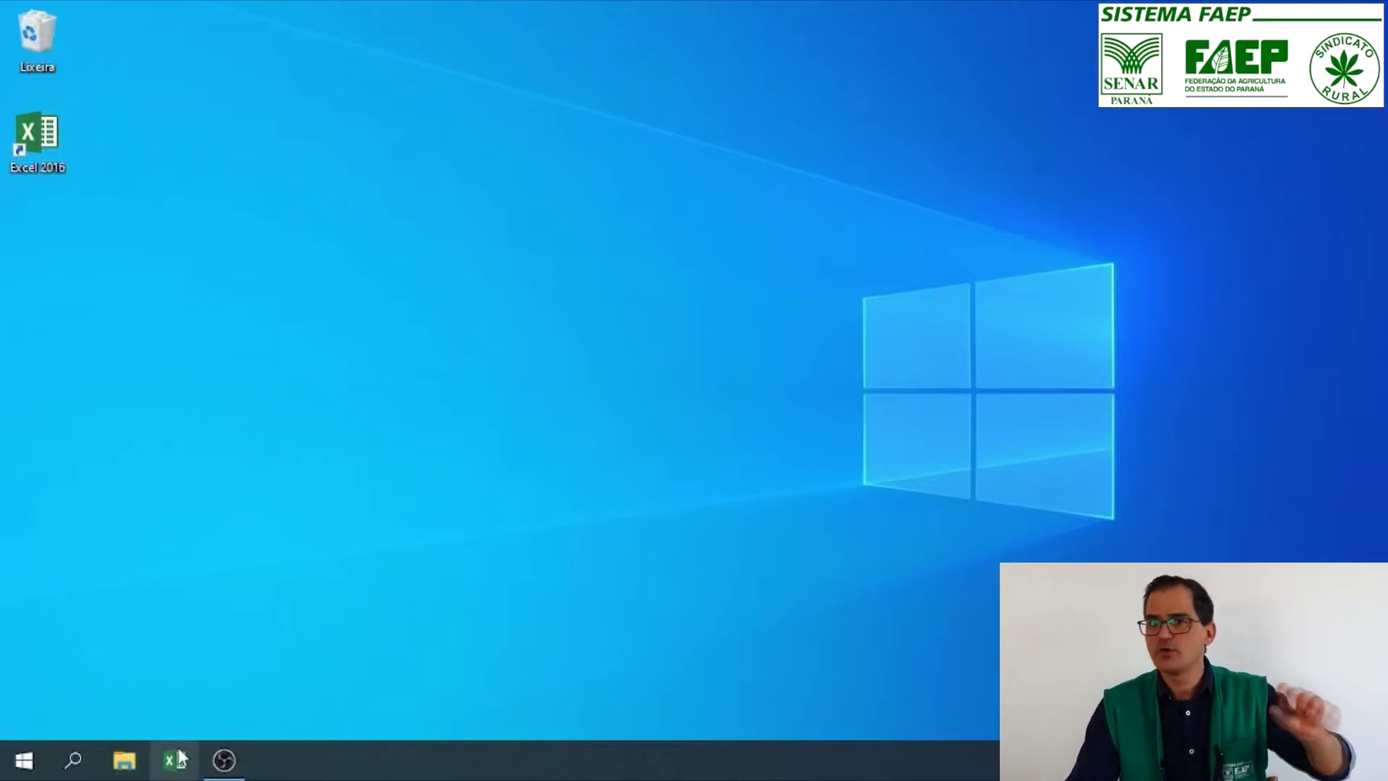
- Launch Excel 2016 from the Start menu and browse its template gallery
{"action": "left_click", "coordinate": [21, 761]}
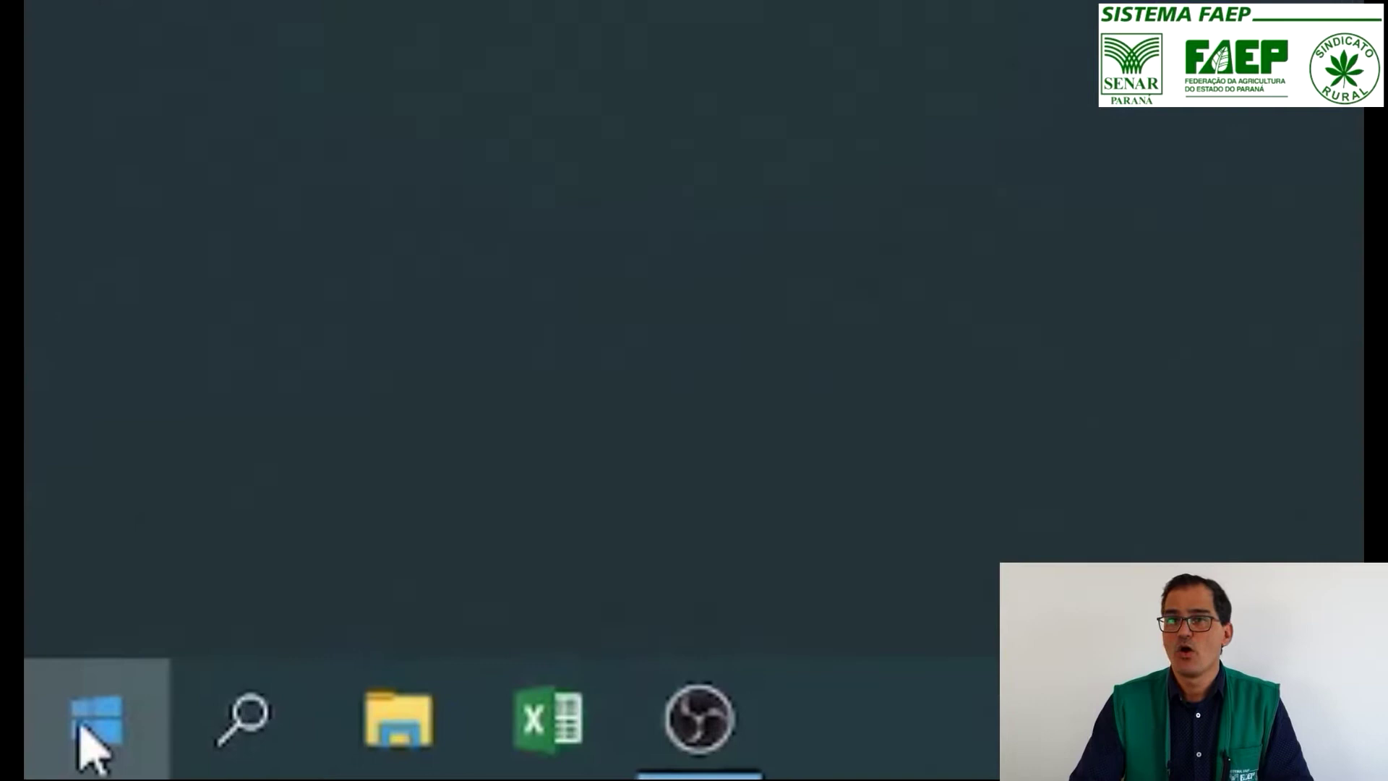
{"action": "type", "text": "excel"}
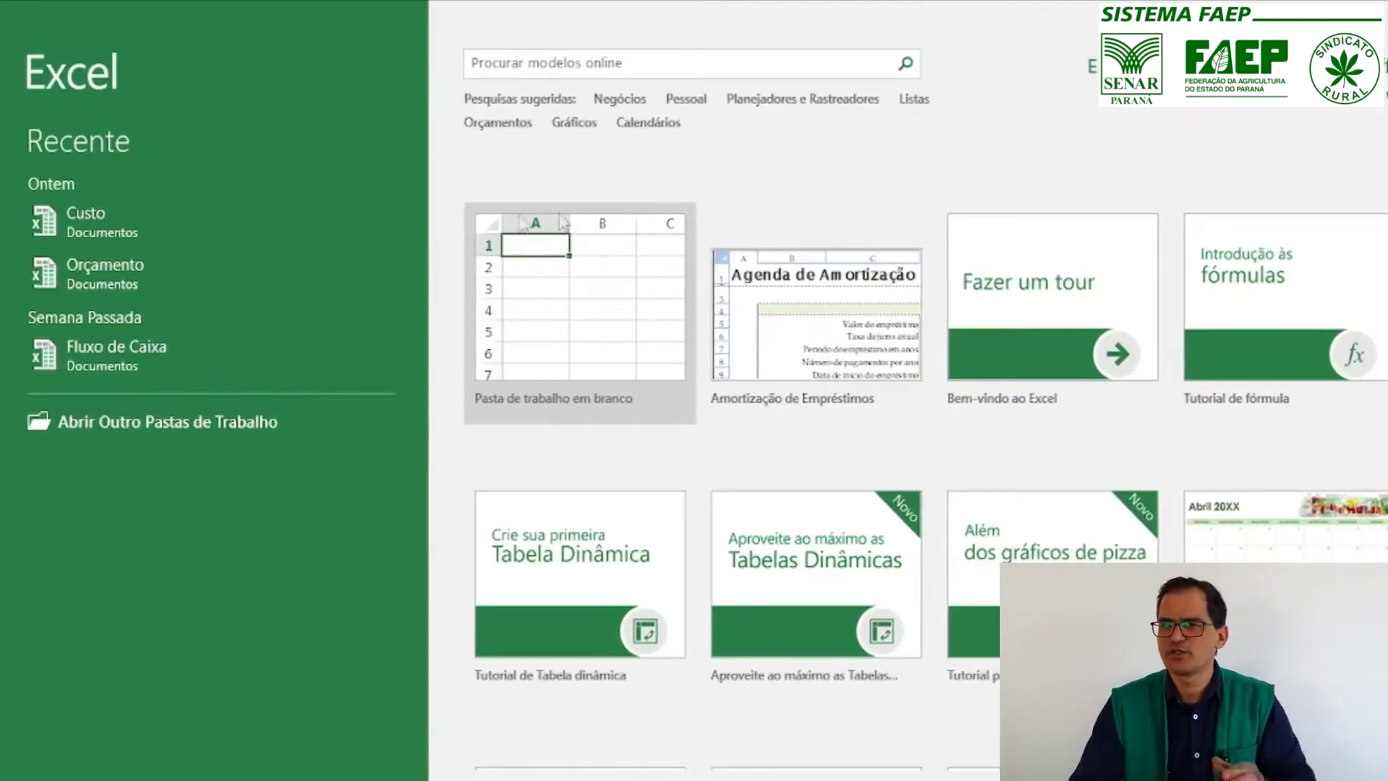
{"action": "scroll", "coordinate": [1255, 319], "scroll_direction": "down", "scroll_amount": 5}
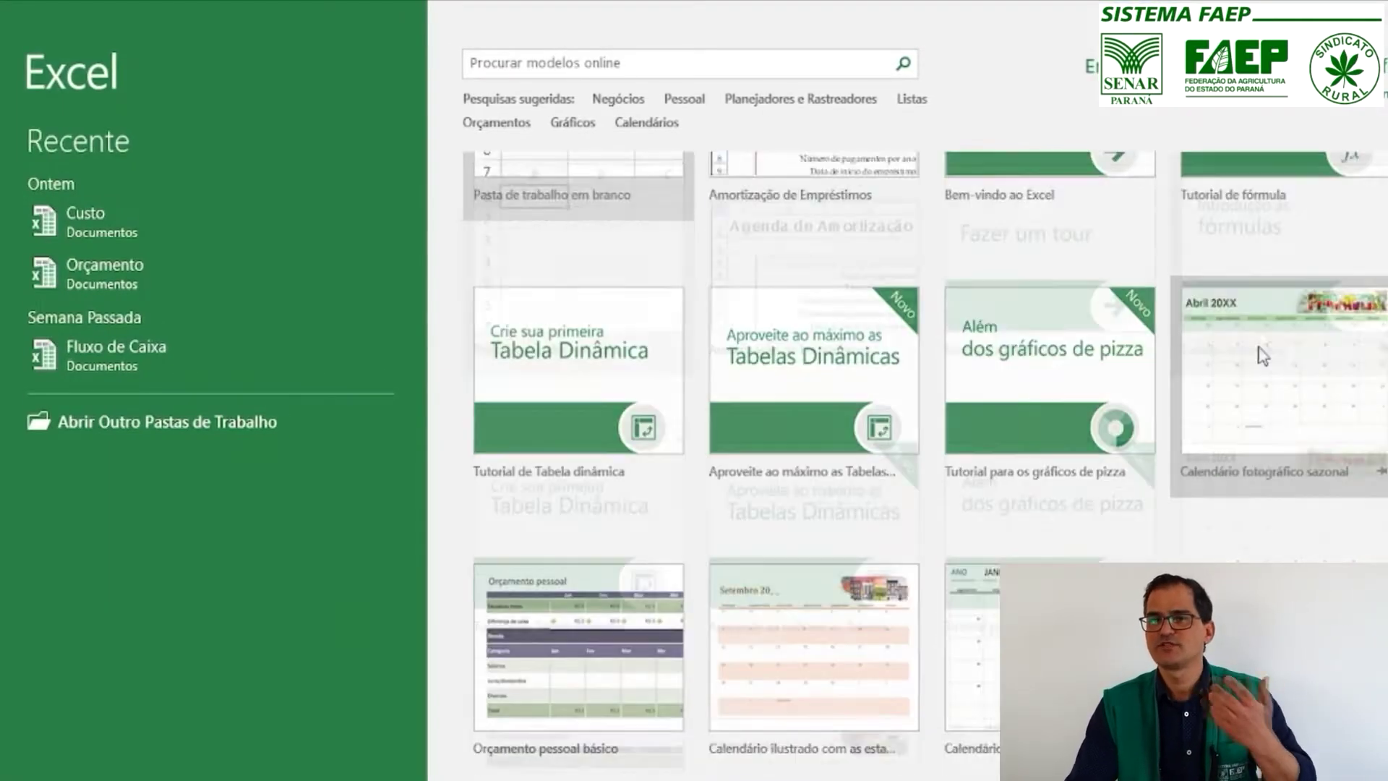
{"action": "scroll", "coordinate": [1252, 408], "scroll_direction": "down", "scroll_amount": 1}
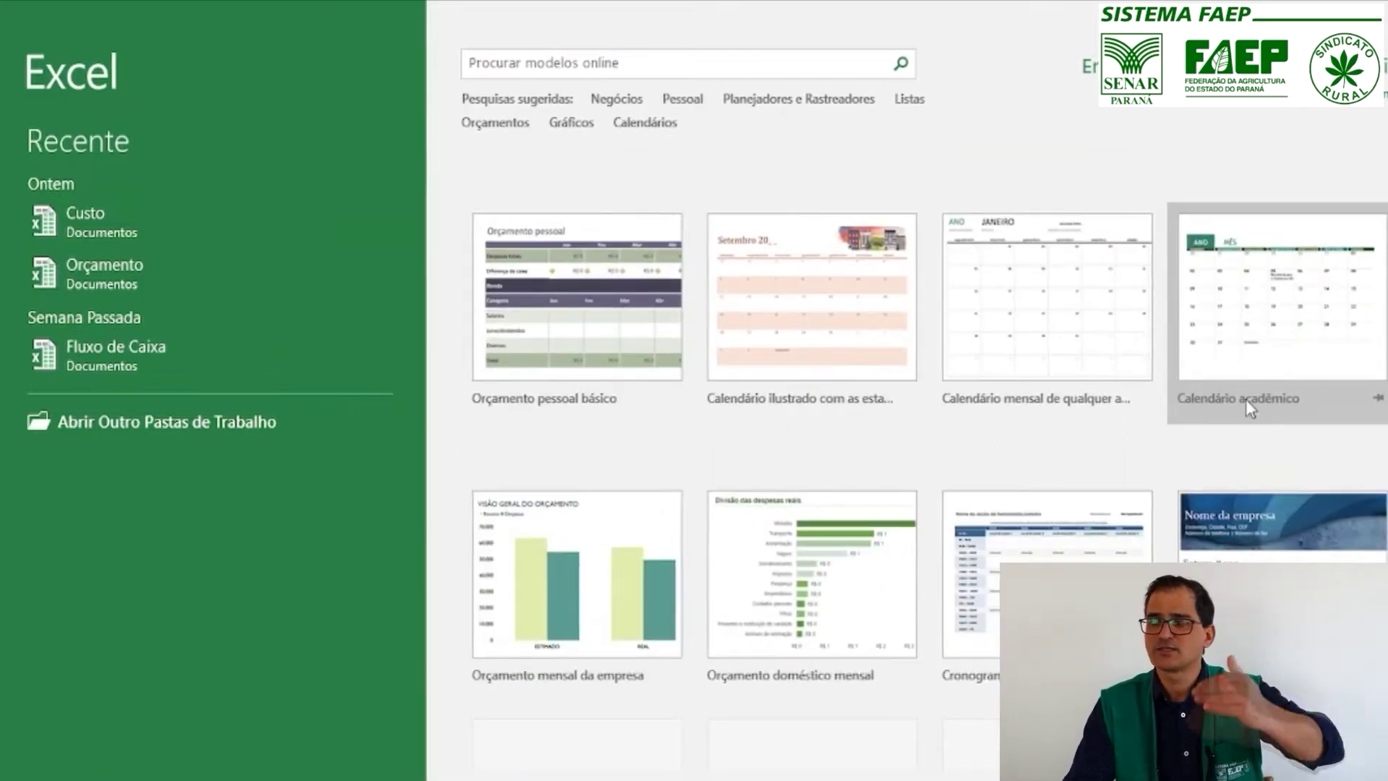
{"action": "scroll", "coordinate": [1245, 399], "scroll_direction": "down", "scroll_amount": 3}
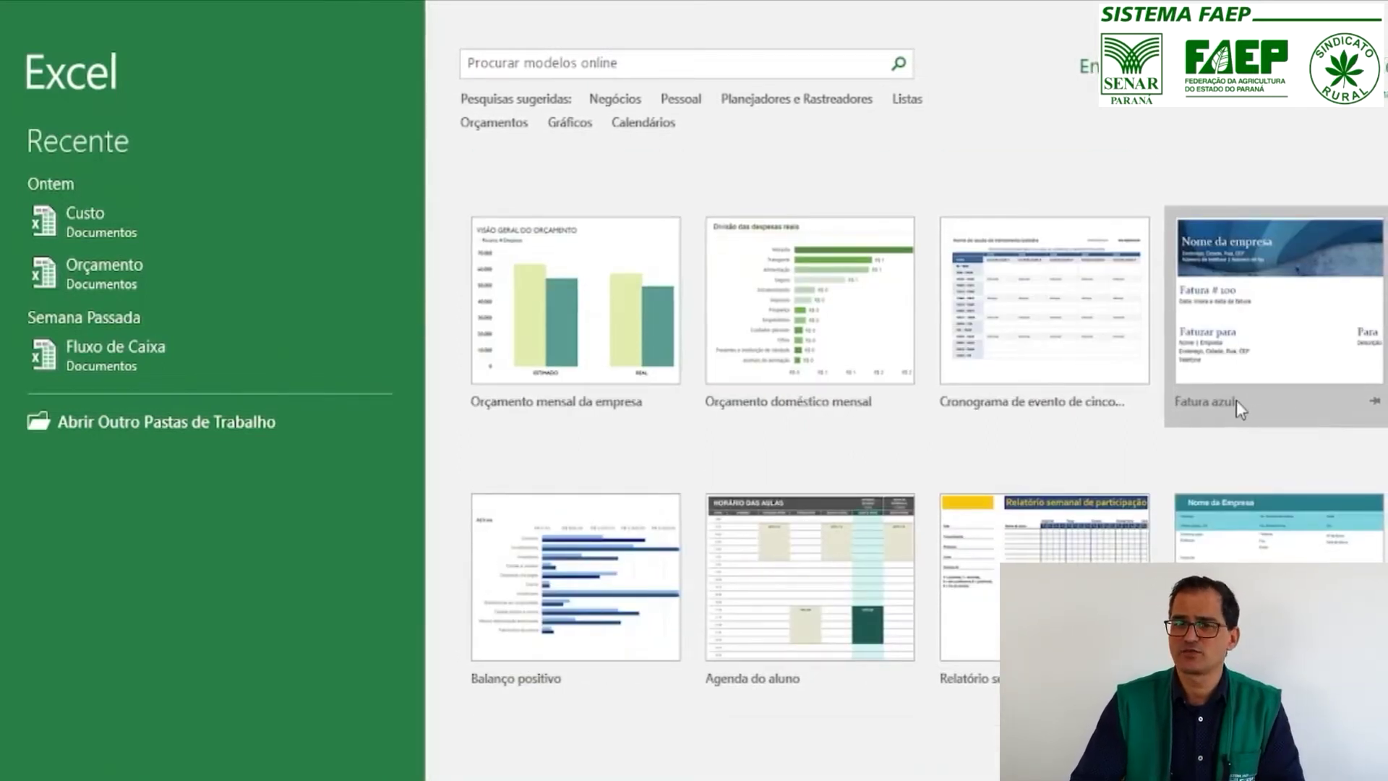
{"action": "scroll", "coordinate": [1236, 400], "scroll_direction": "down", "scroll_amount": 3}
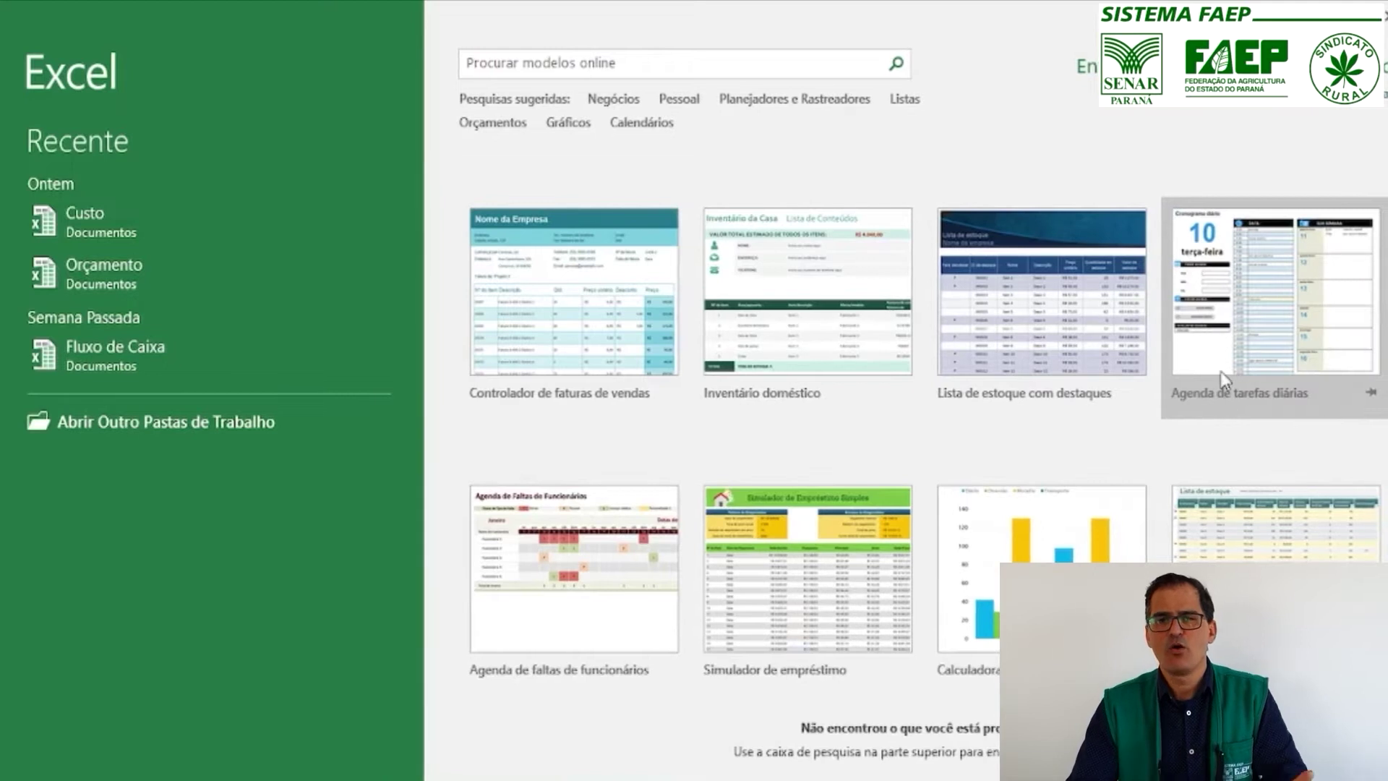
- Search the templates for 'fluxo de caixa', then start a blank workbook instead
{"action": "left_click", "coordinate": [590, 63]}
{"action": "type", "text": "fluxo de caixa"}
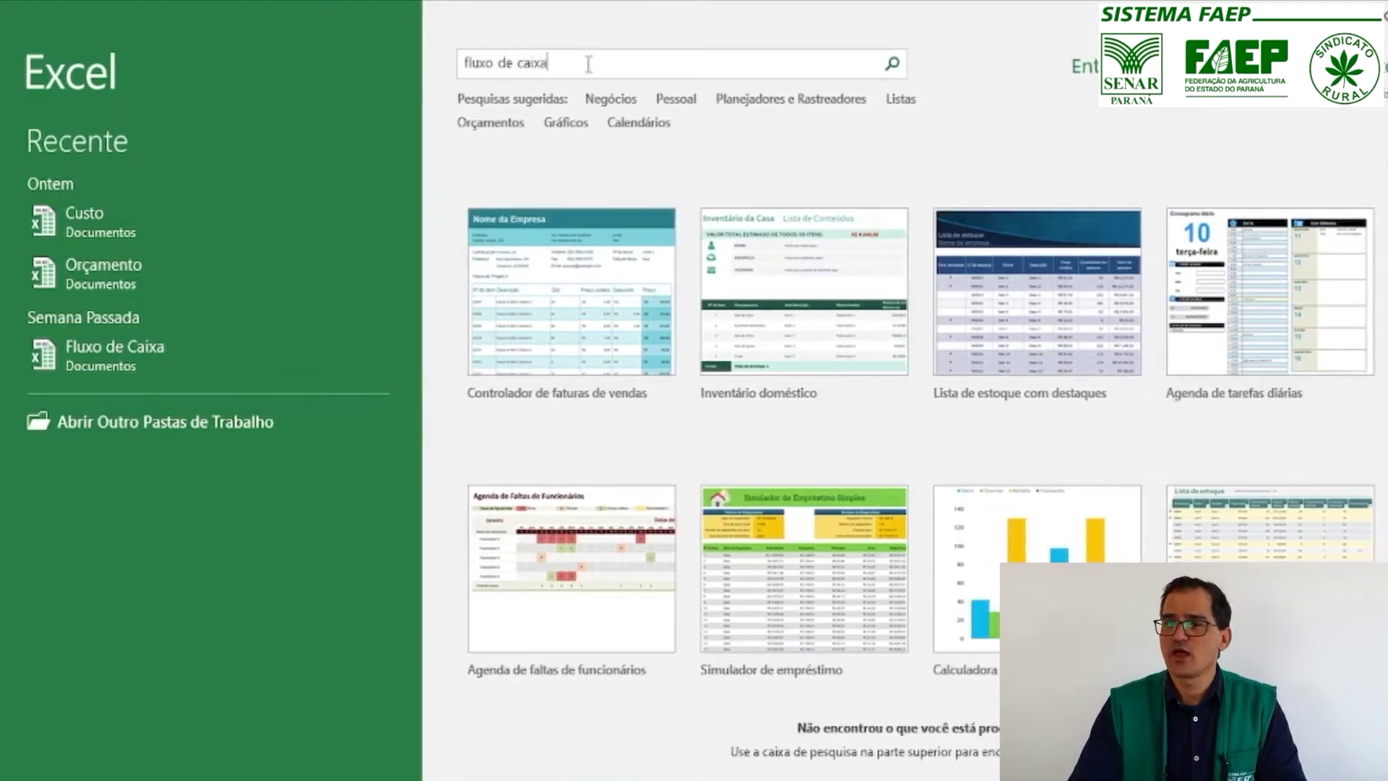
{"action": "key", "text": "Return"}
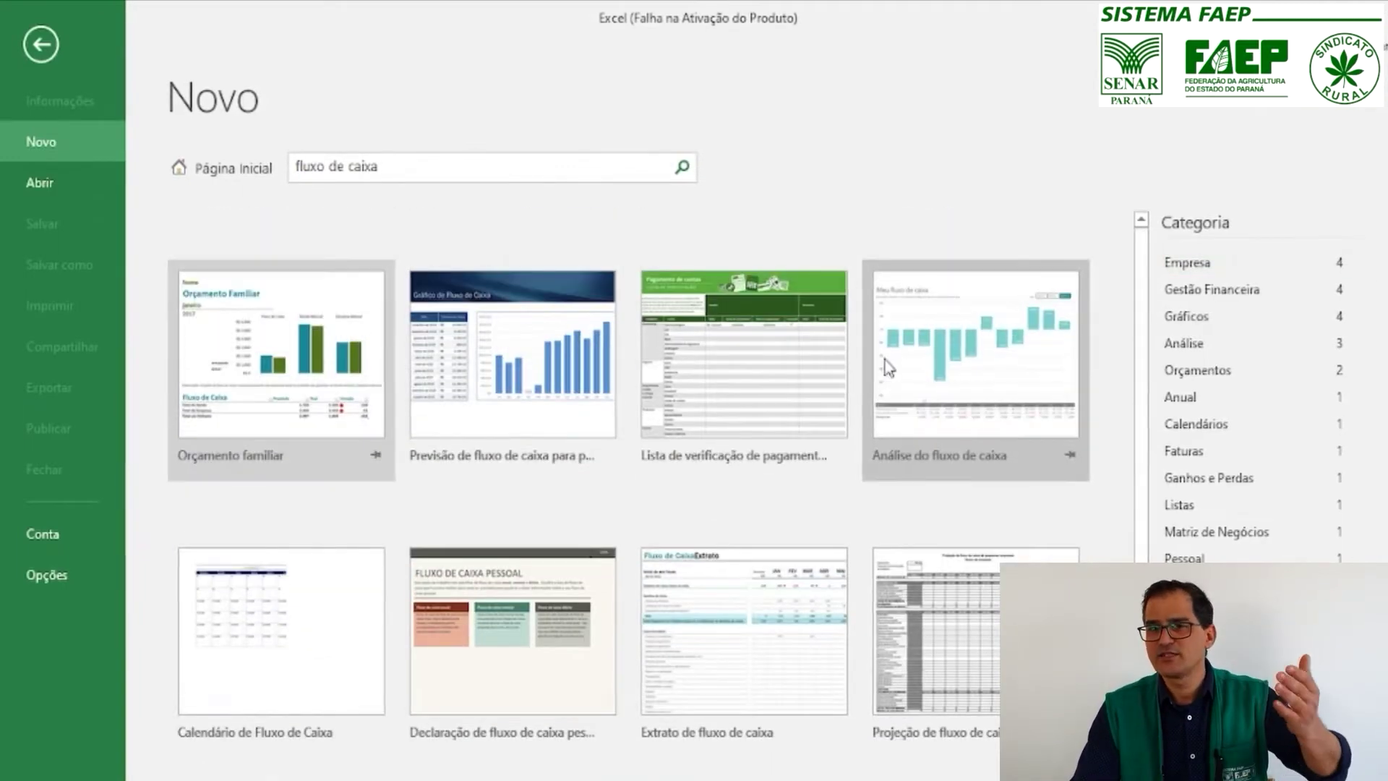
{"action": "left_click", "coordinate": [224, 169]}
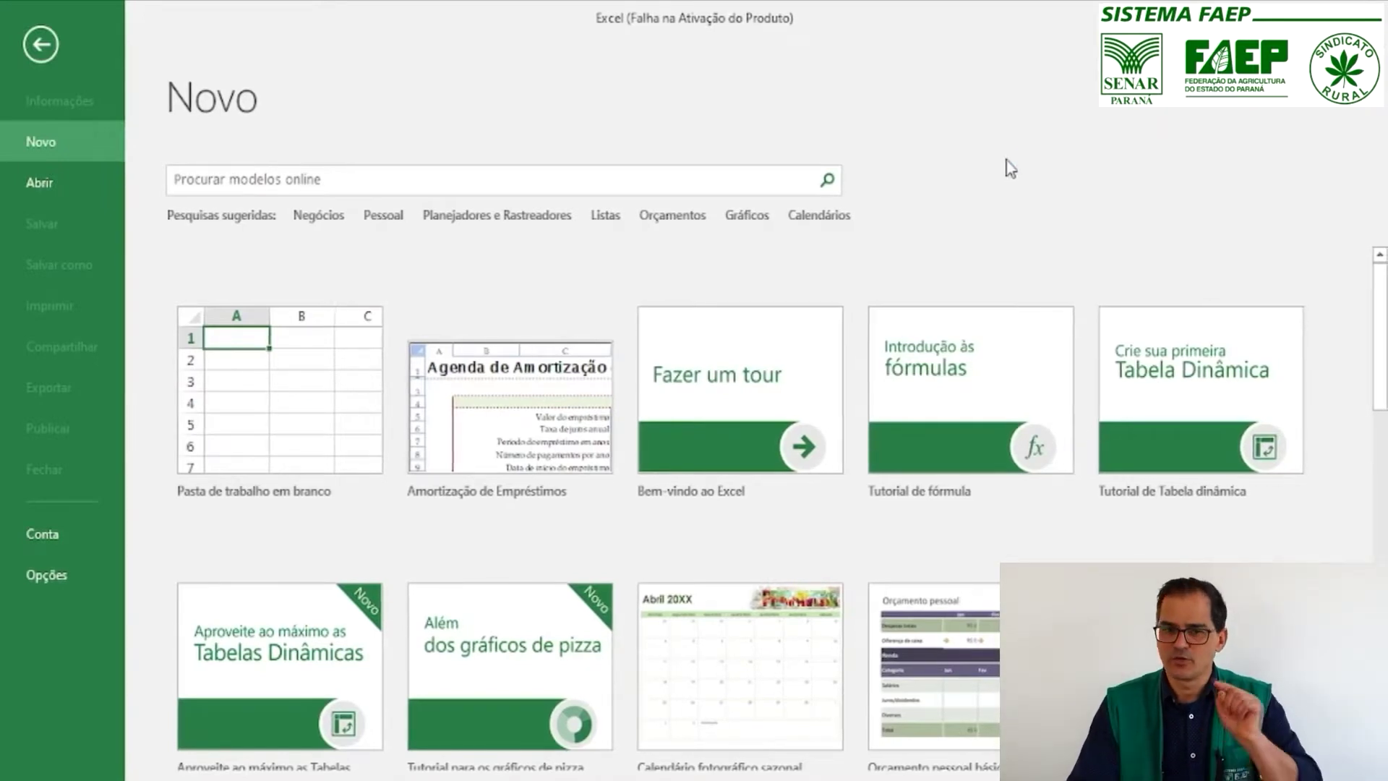
{"action": "left_click", "coordinate": [221, 365]}
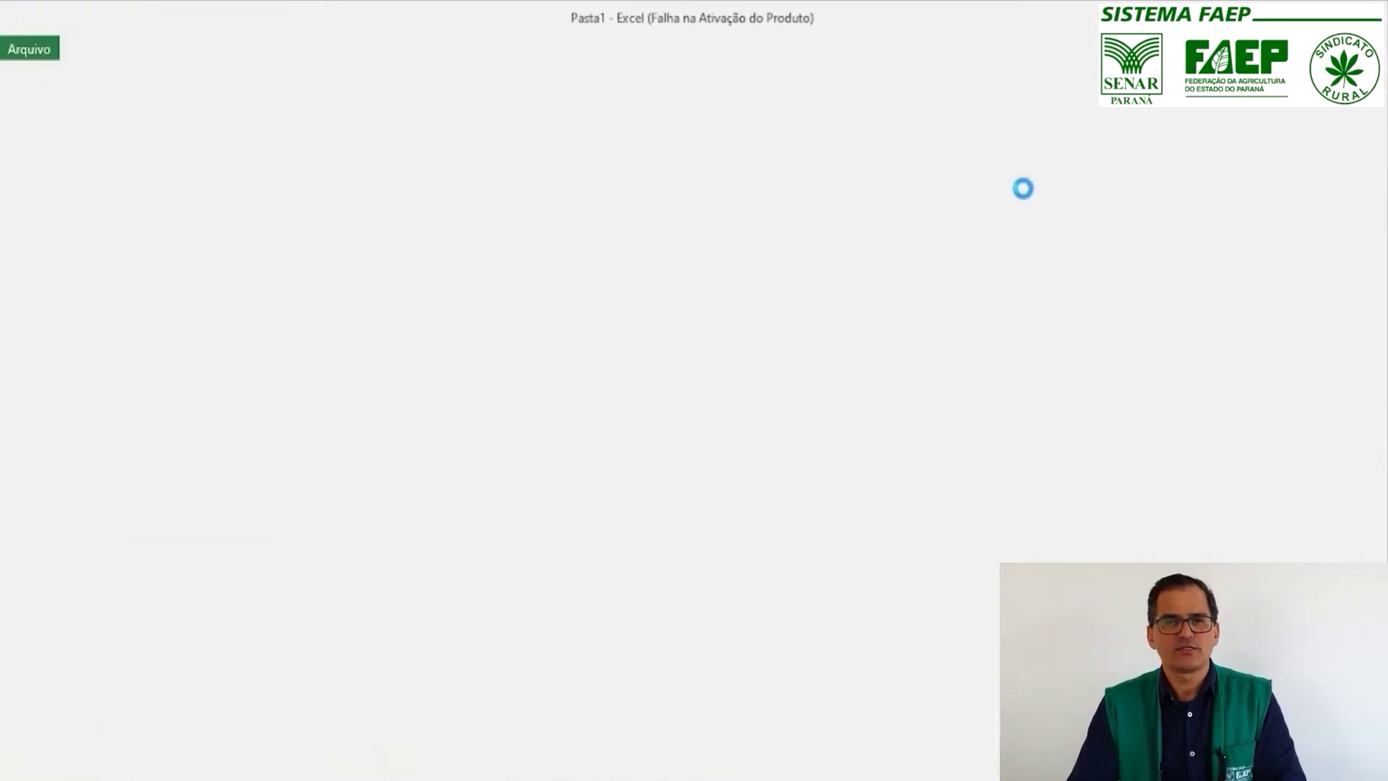
{"action": "left_click", "coordinate": [360, 487]}
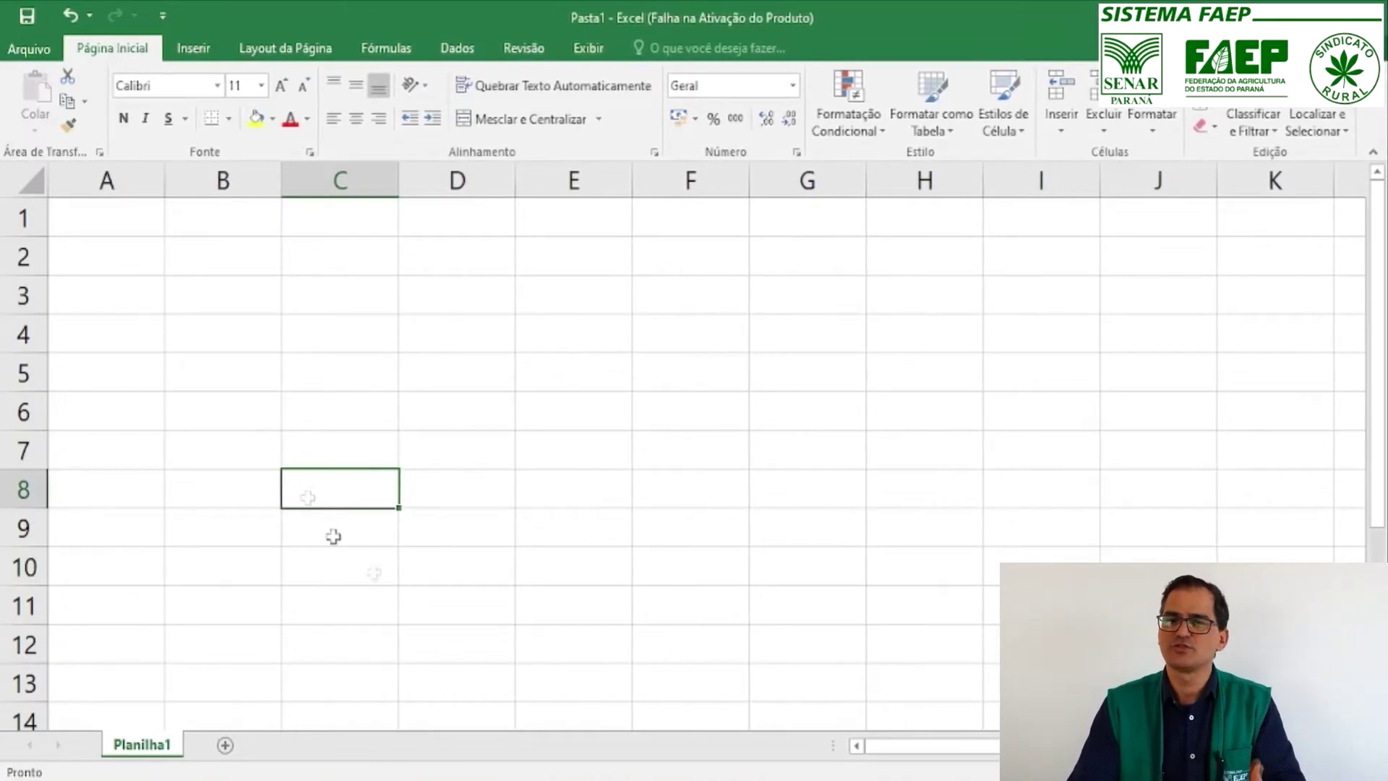
{"action": "left_click", "coordinate": [465, 335]}
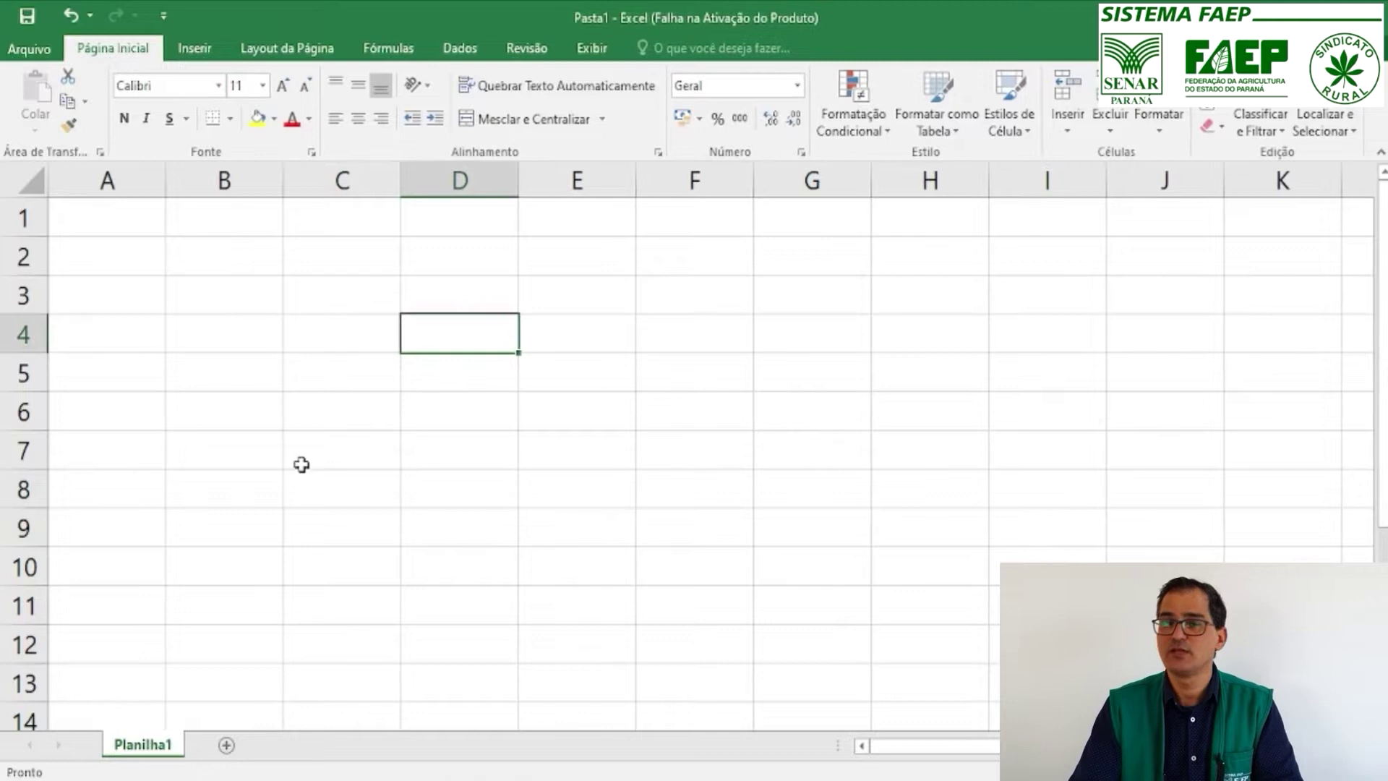
{"action": "left_click", "coordinate": [301, 462]}
{"action": "left_click", "coordinate": [214, 338]}
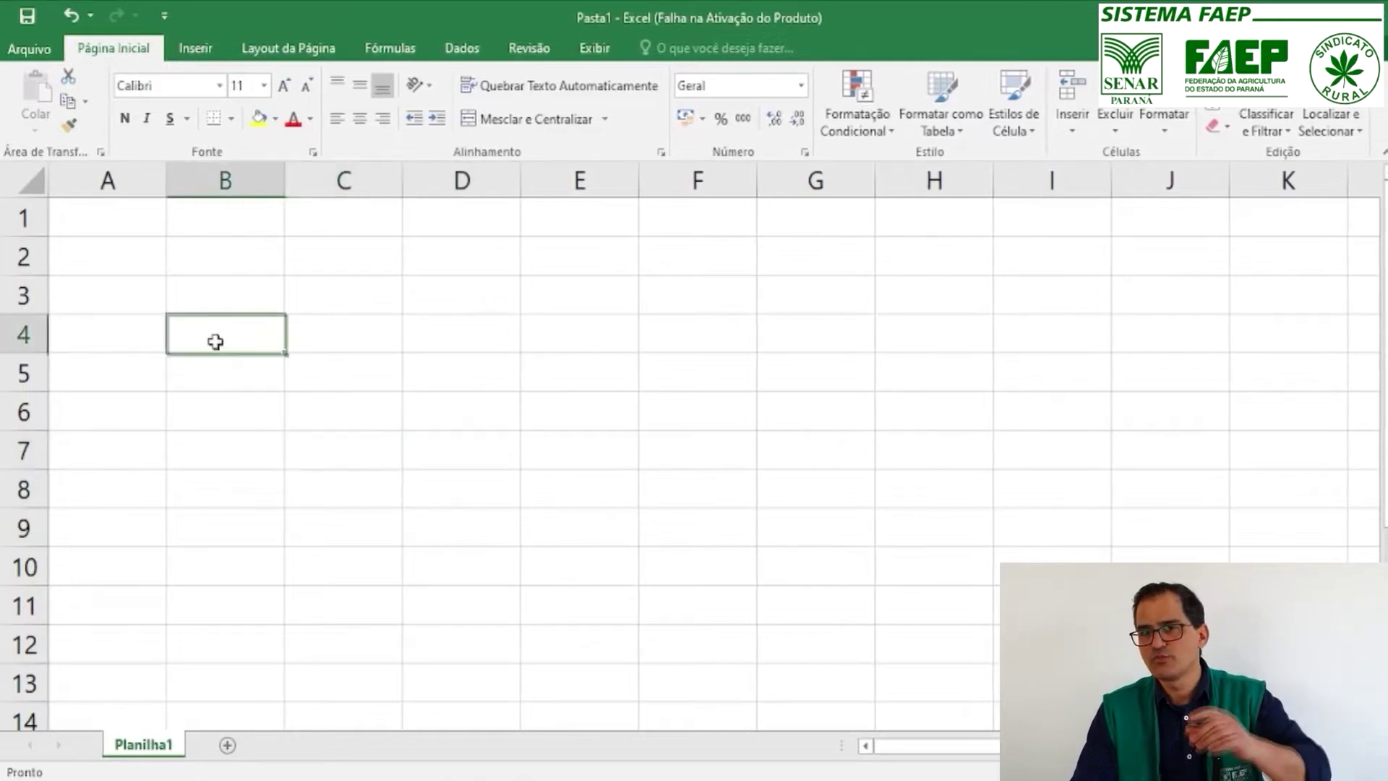
{"action": "left_click", "coordinate": [226, 551]}
{"action": "left_click", "coordinate": [341, 340]}
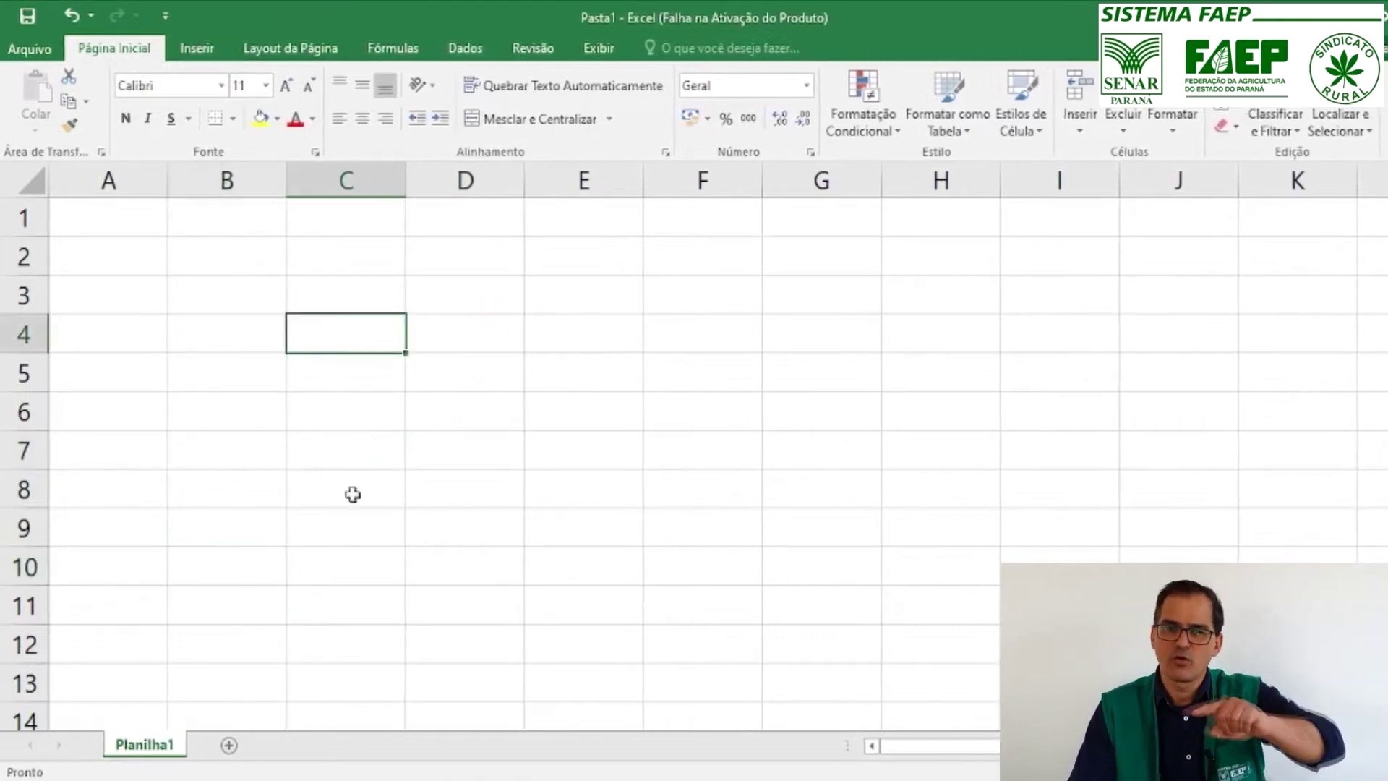
{"action": "left_click", "coordinate": [345, 522]}
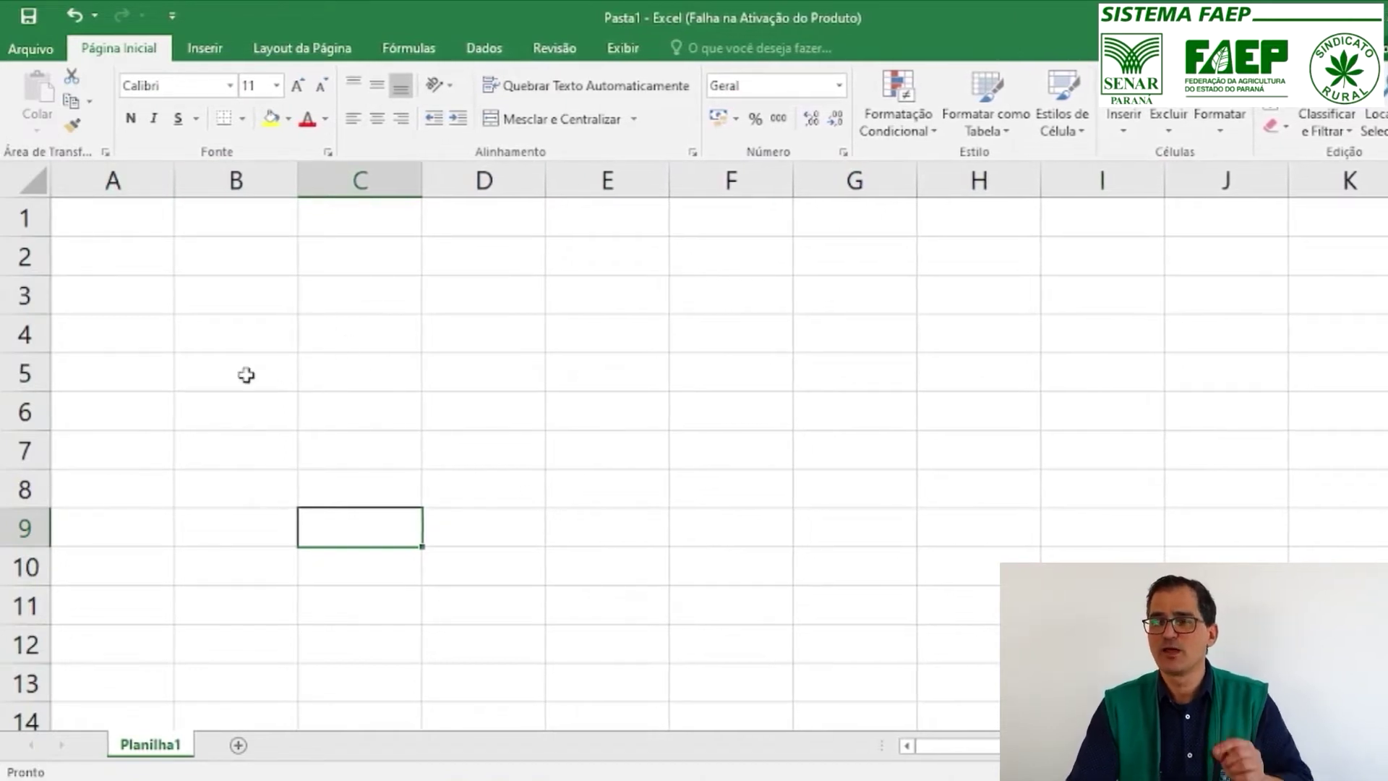
{"action": "left_click", "coordinate": [277, 420]}
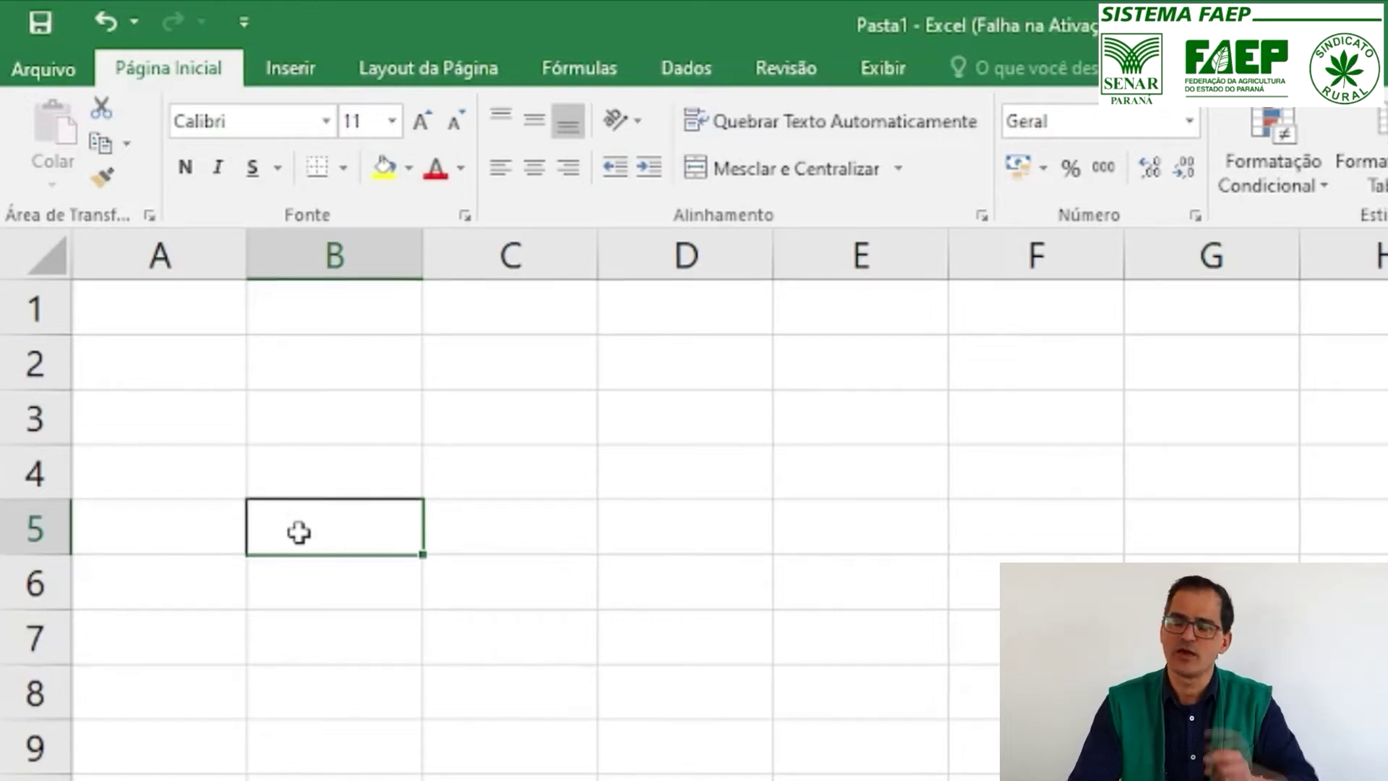
{"action": "left_click", "coordinate": [184, 429]}
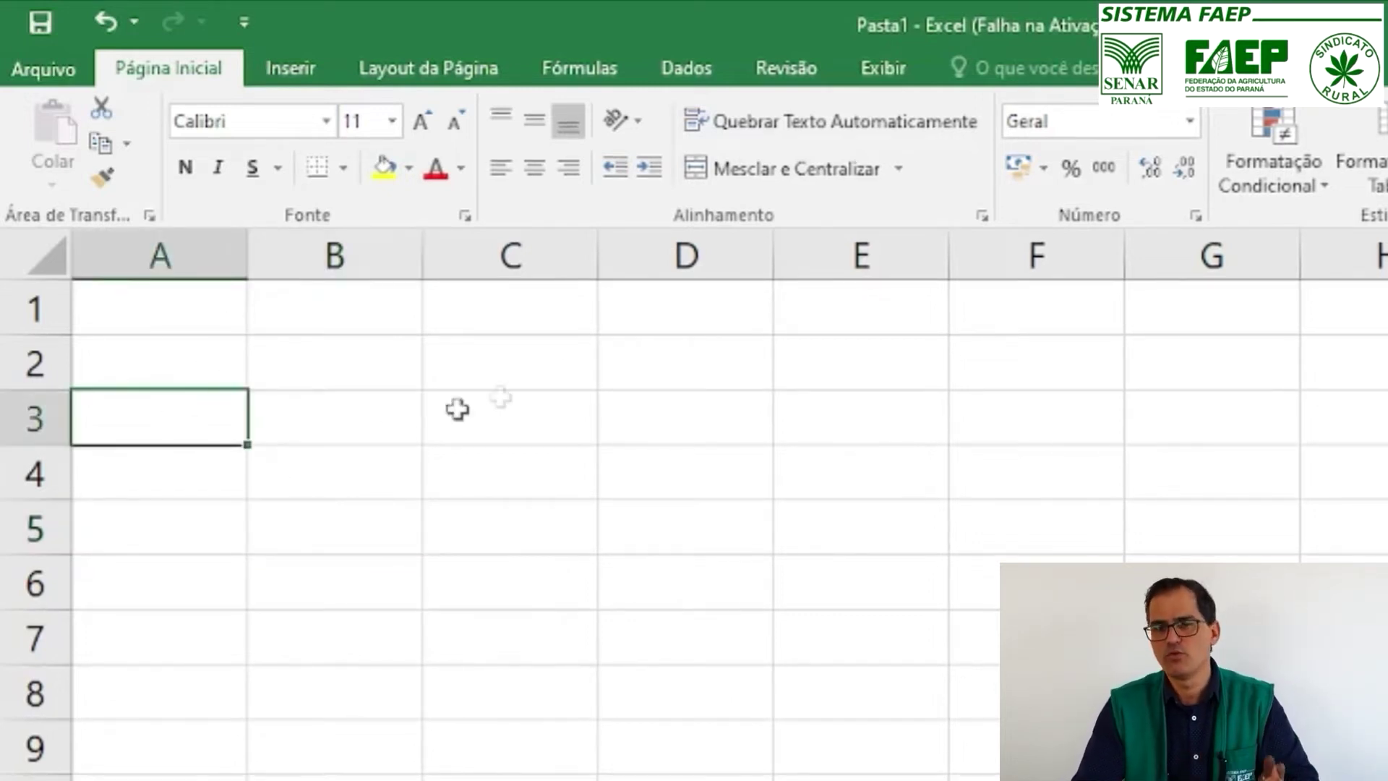
{"action": "left_click", "coordinate": [370, 507]}
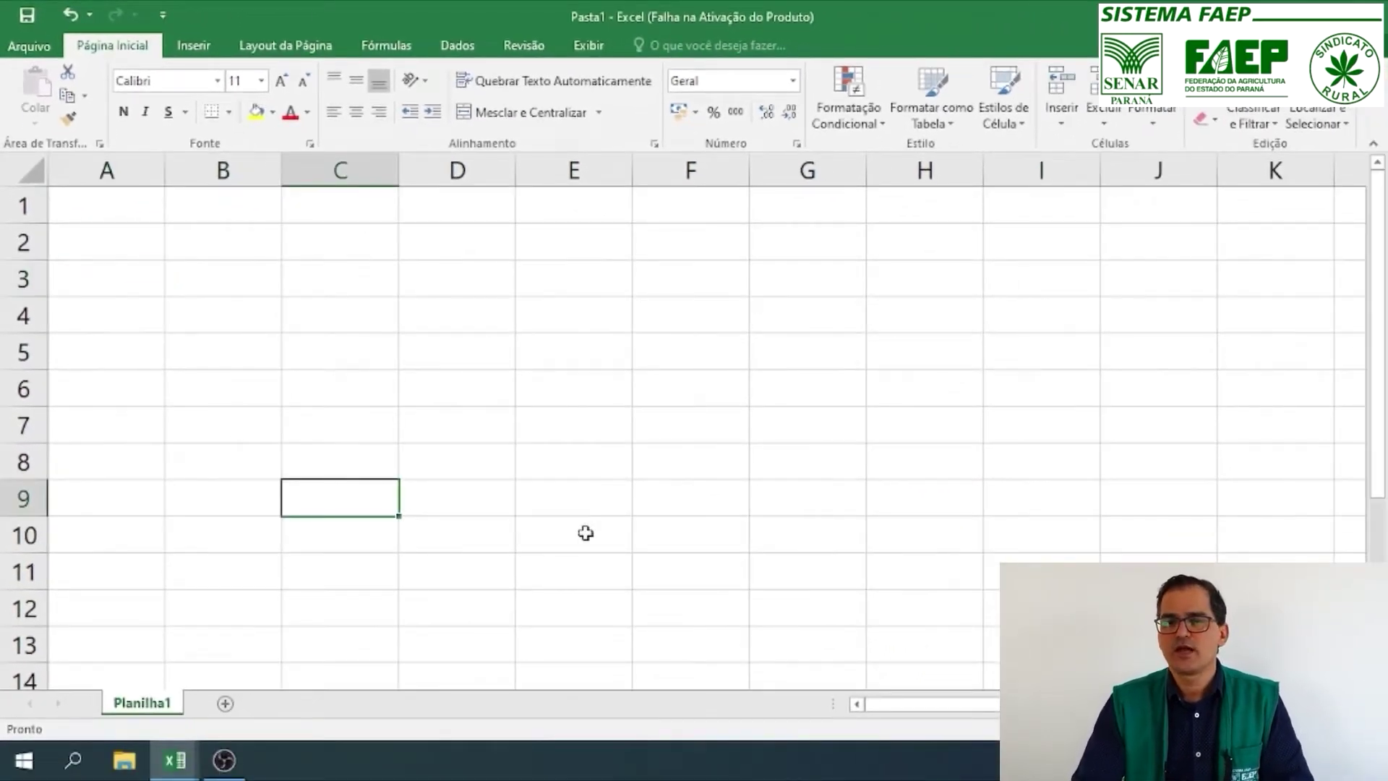
{"action": "type", "text": "dsdfsdfdsf"}
{"action": "left_click", "coordinate": [347, 329]}
{"action": "type", "text": "sdfsdfsdf"}
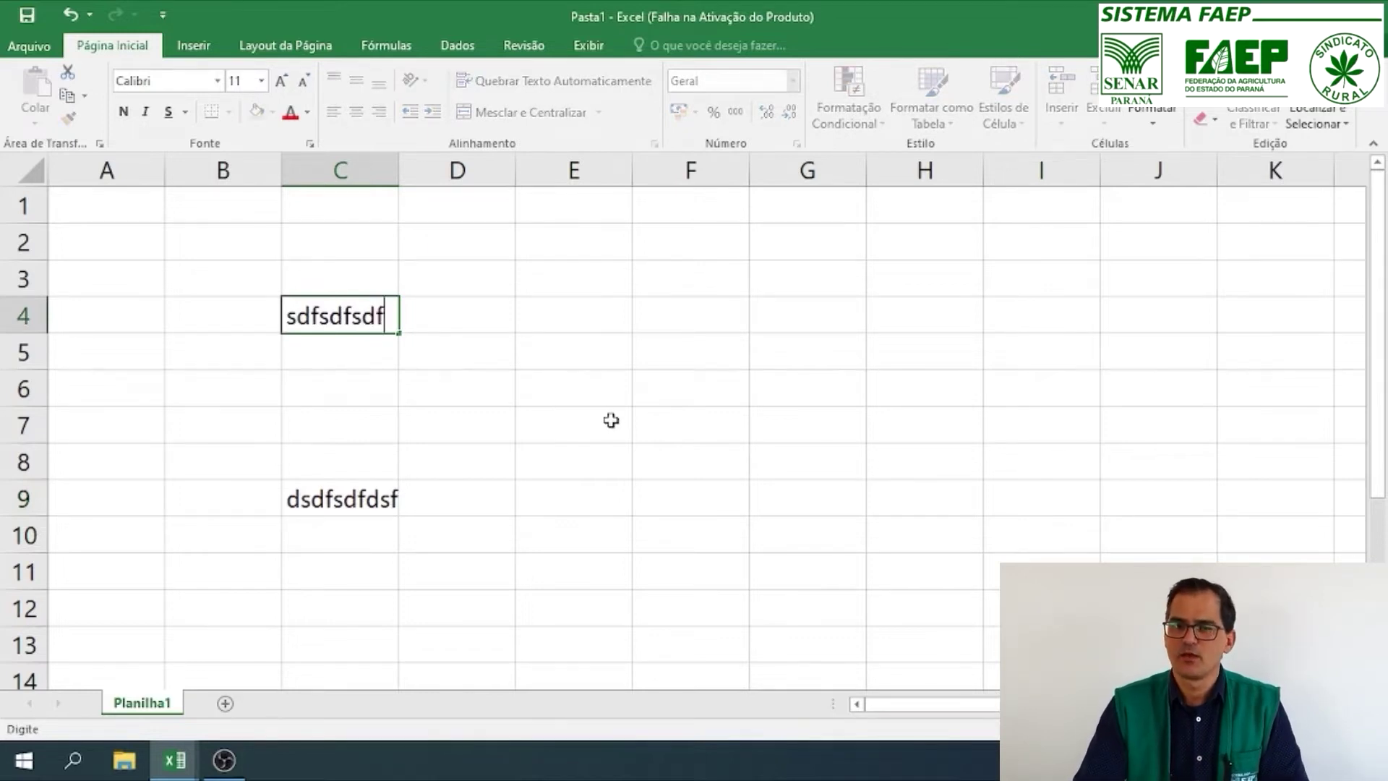
{"action": "left_click", "coordinate": [611, 420]}
{"action": "key", "text": "ctrl+z"}
{"action": "key", "text": "ctrl+z"}
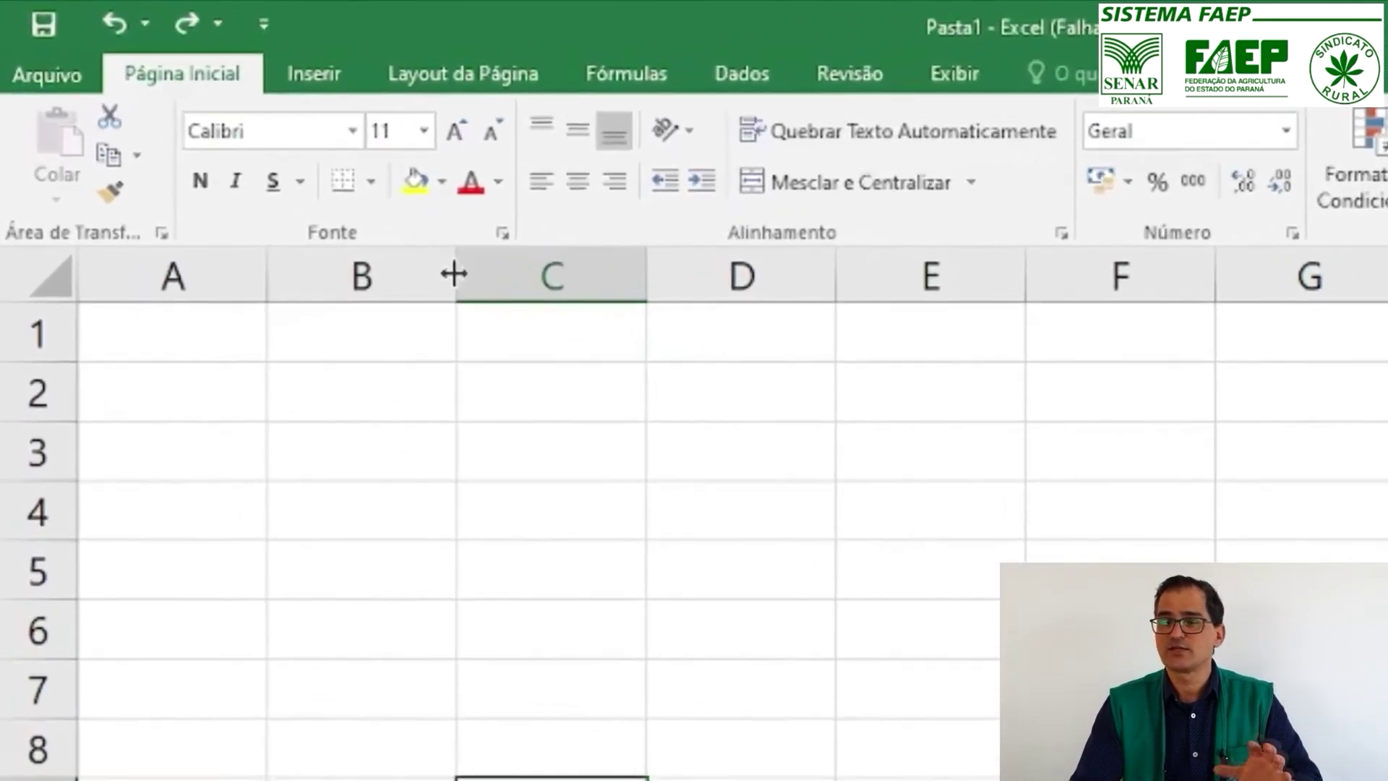
- Widen columns B and A substantially and give row 2 a moderately taller height
{"action": "left_click_drag", "start_coordinate": [453, 273], "coordinate": [636, 274]}
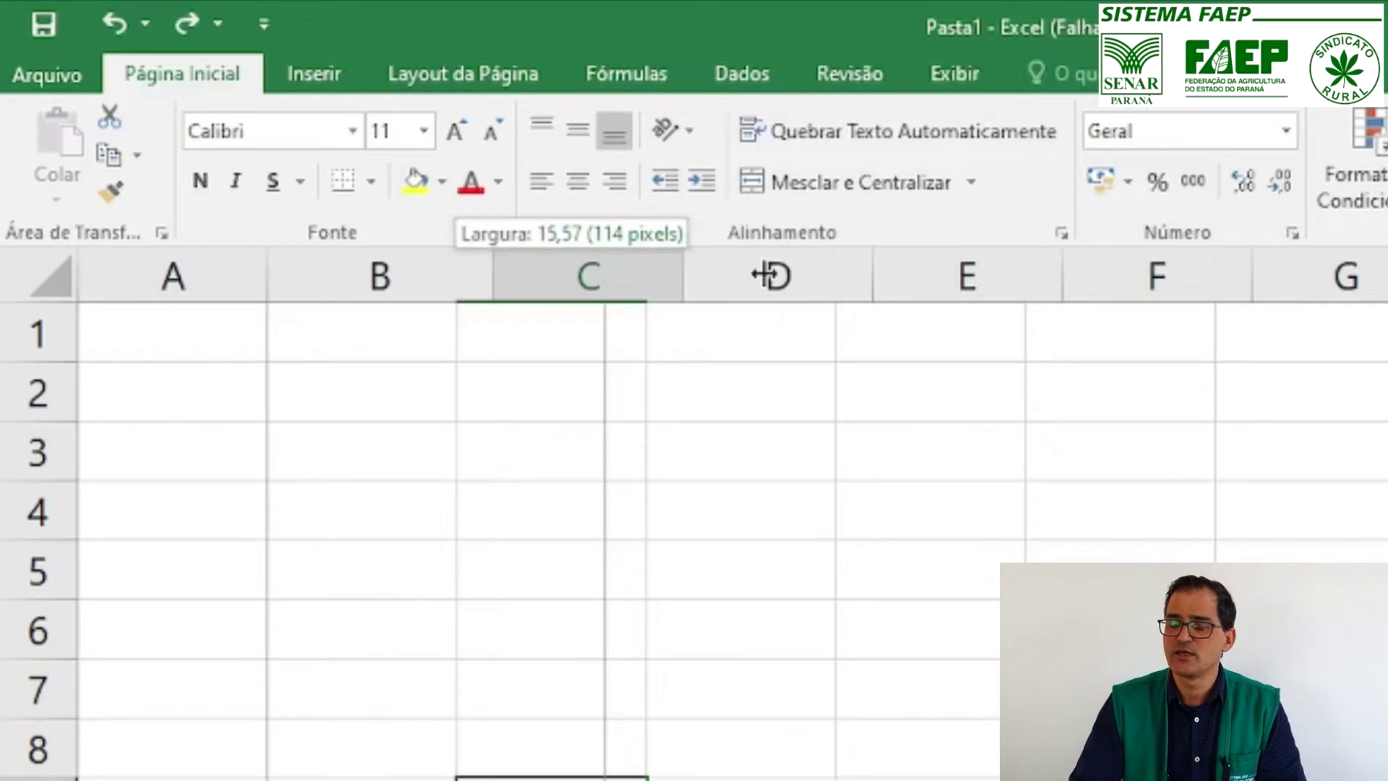
{"action": "left_click_drag", "start_coordinate": [762, 275], "coordinate": [786, 269]}
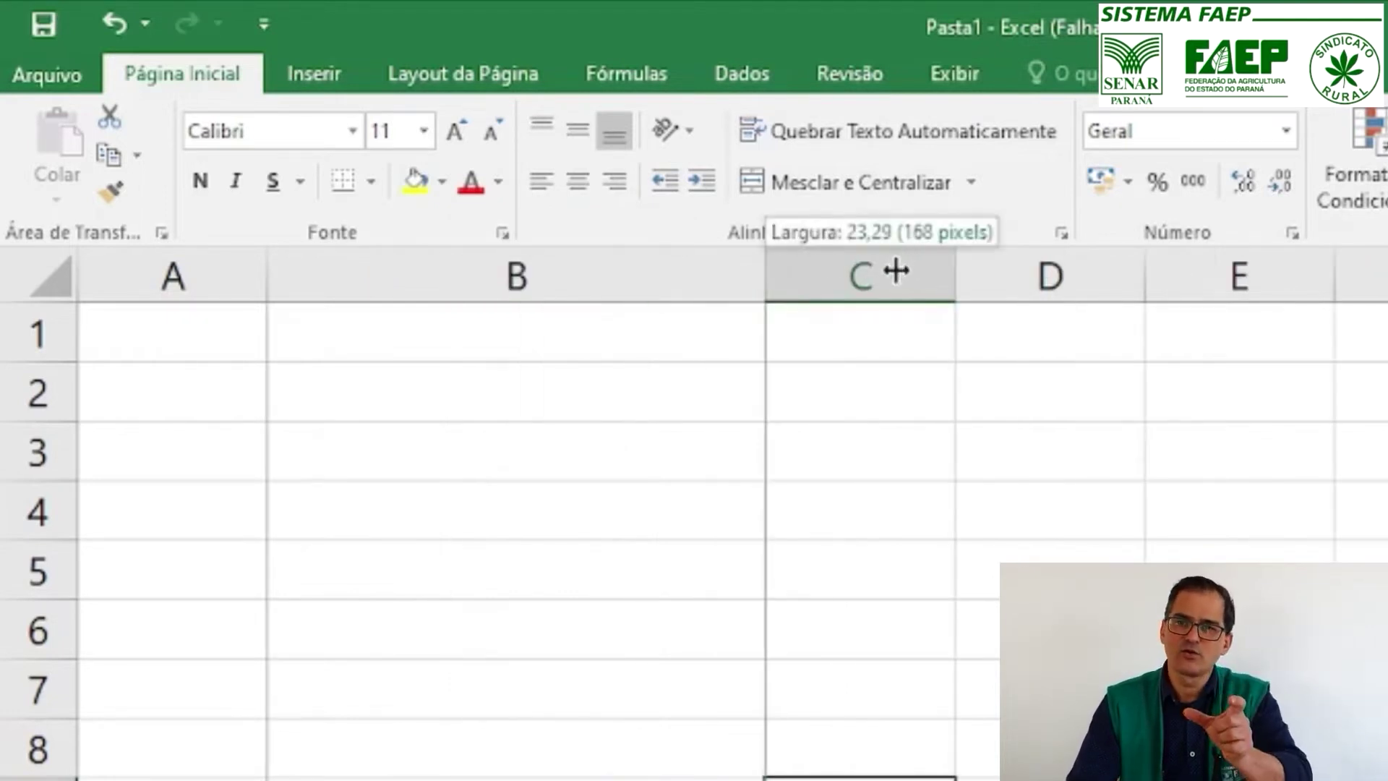
{"action": "left_click_drag", "start_coordinate": [896, 272], "coordinate": [907, 271]}
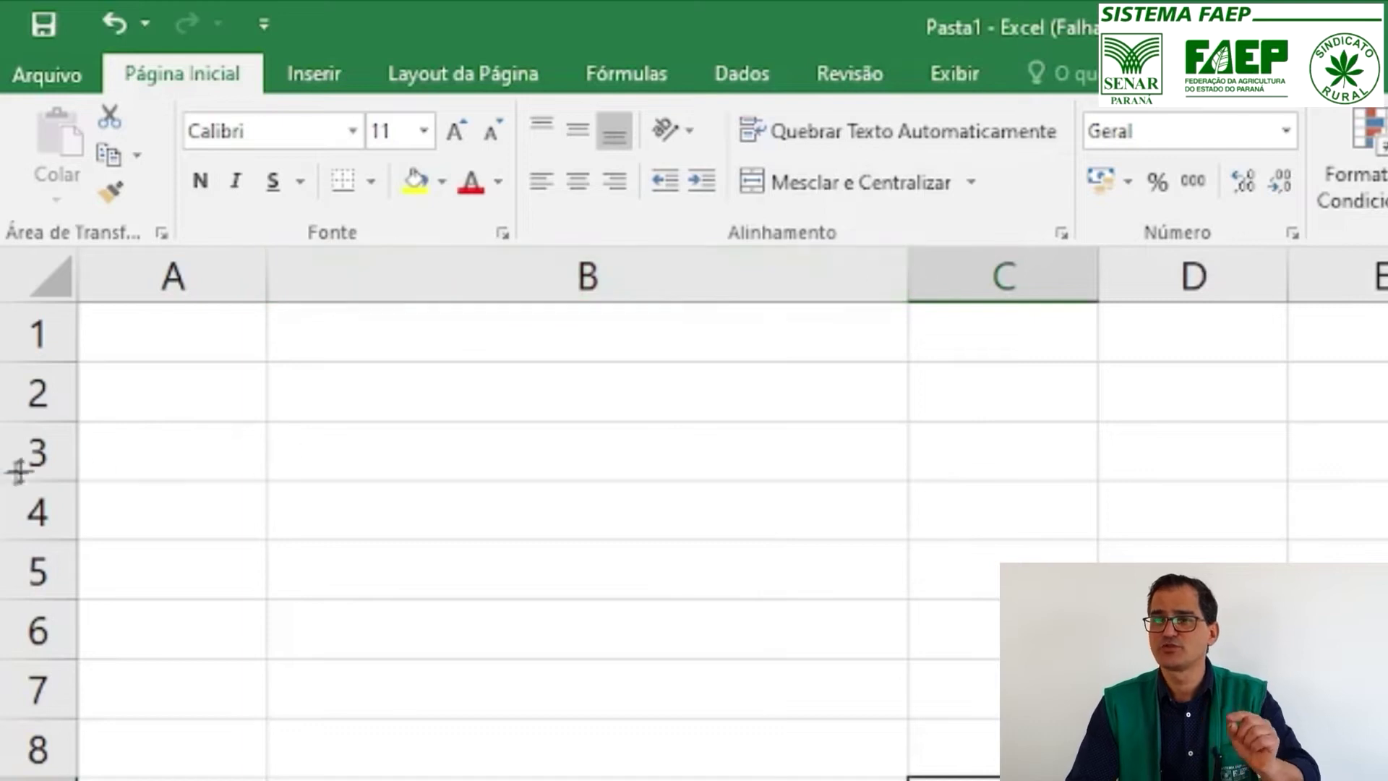
{"action": "left_click_drag", "start_coordinate": [48, 418], "coordinate": [53, 434]}
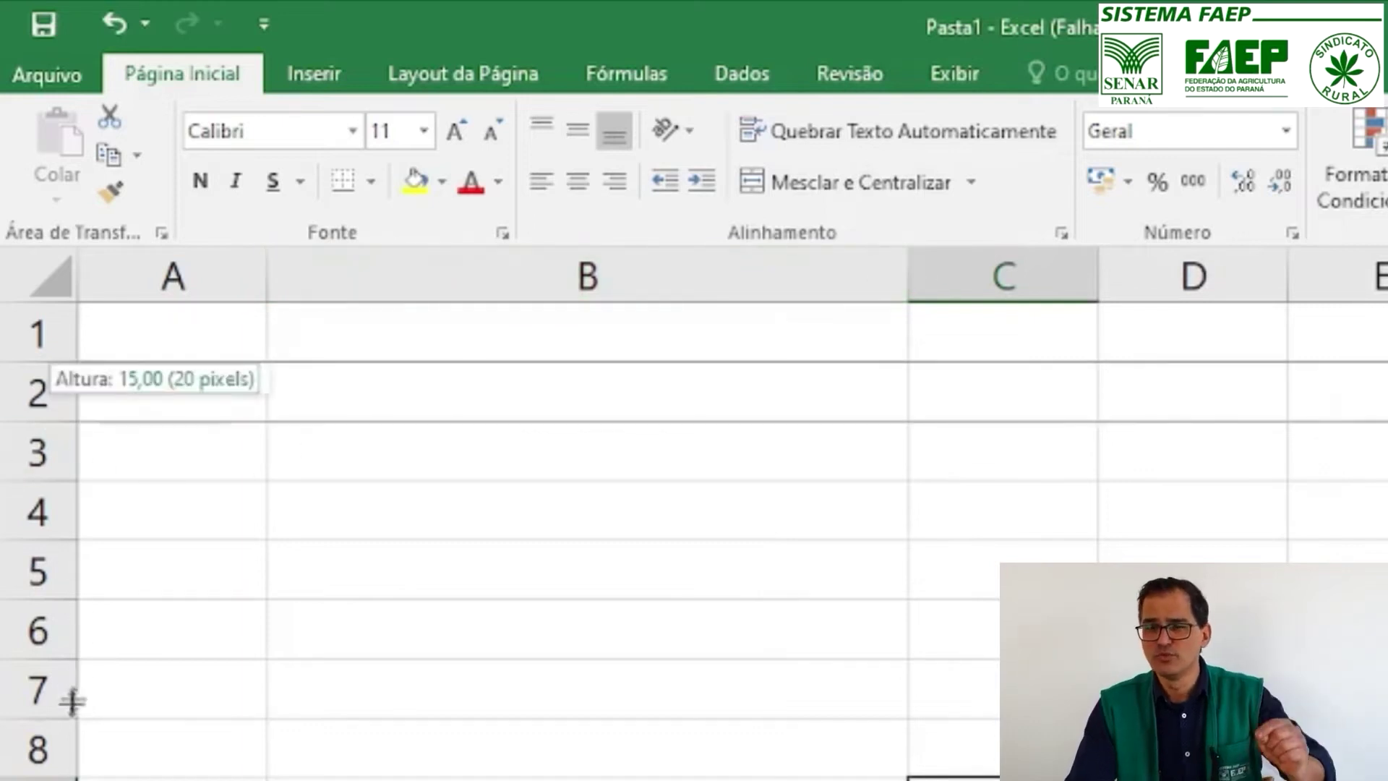
{"action": "left_click_drag", "start_coordinate": [80, 696], "coordinate": [56, 649]}
{"action": "left_click_drag", "start_coordinate": [50, 552], "coordinate": [49, 548]}
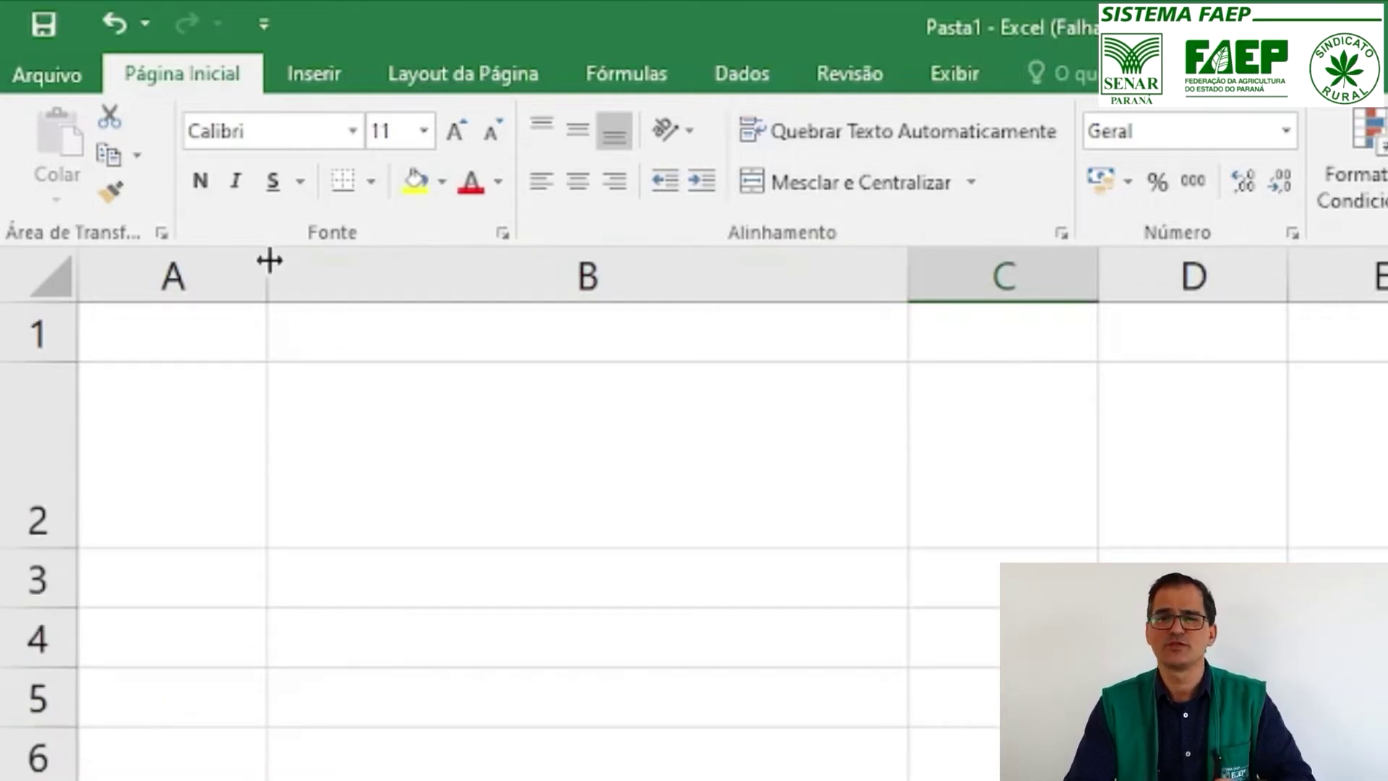
{"action": "left_click_drag", "start_coordinate": [267, 260], "coordinate": [579, 260]}
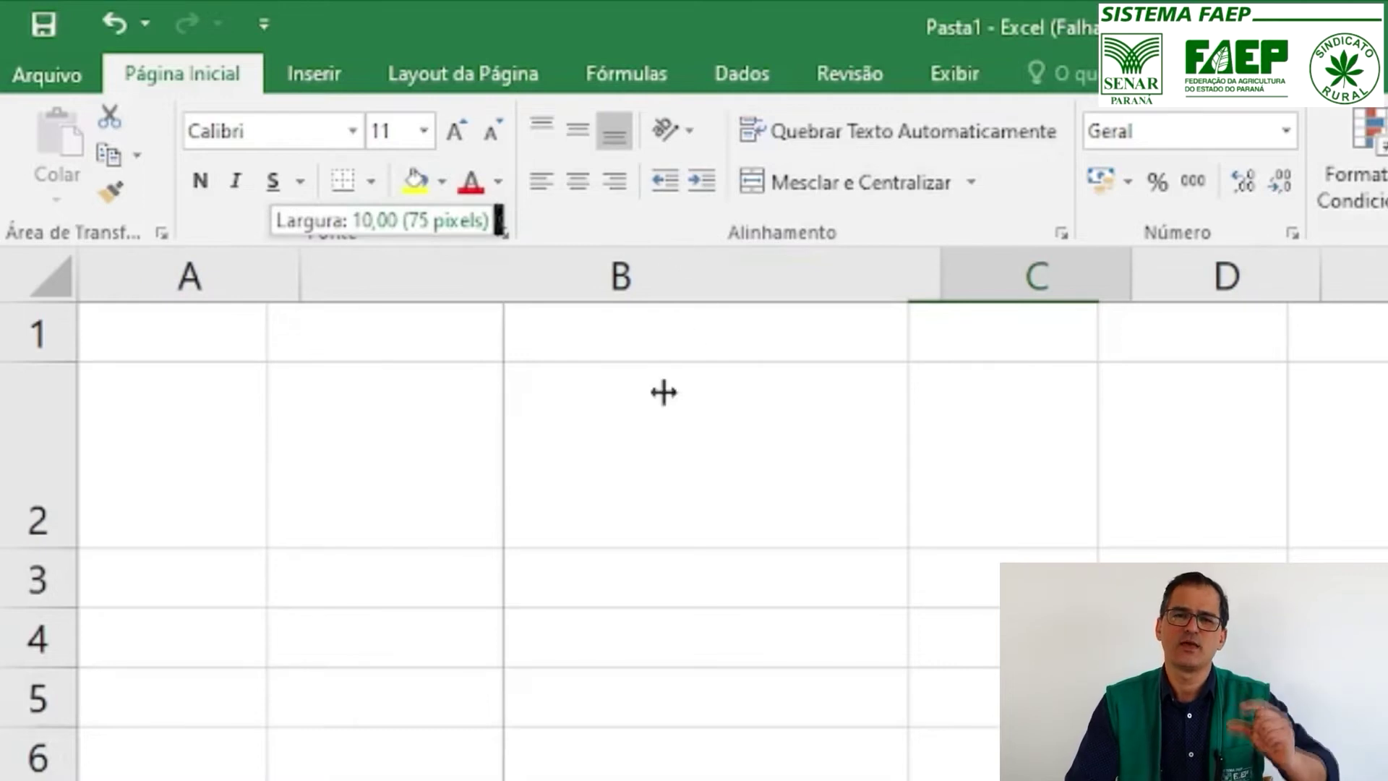
{"action": "left_click_drag", "start_coordinate": [777, 449], "coordinate": [781, 449]}
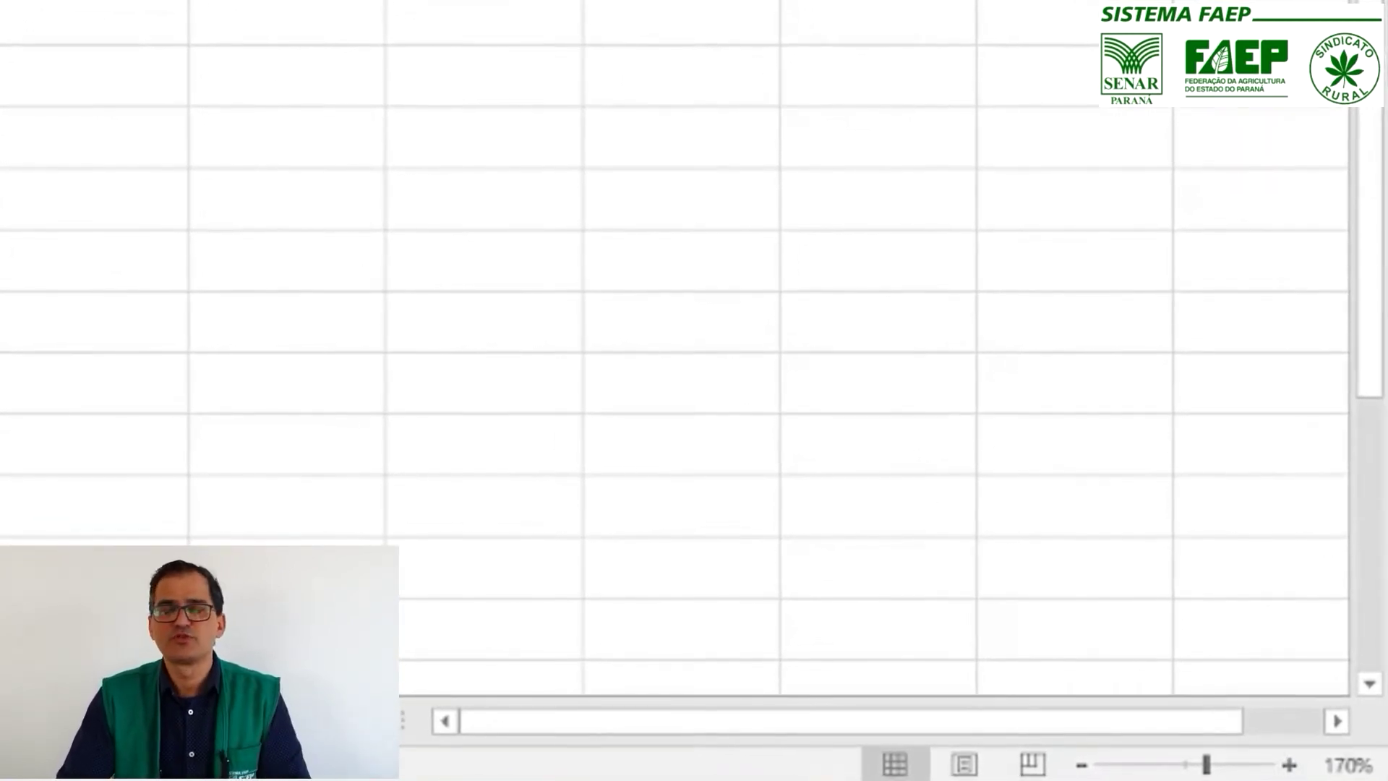
- Zoom the sheet in and out between about 180% and 130%, settling at 140%
{"action": "left_click", "coordinate": [1289, 765]}
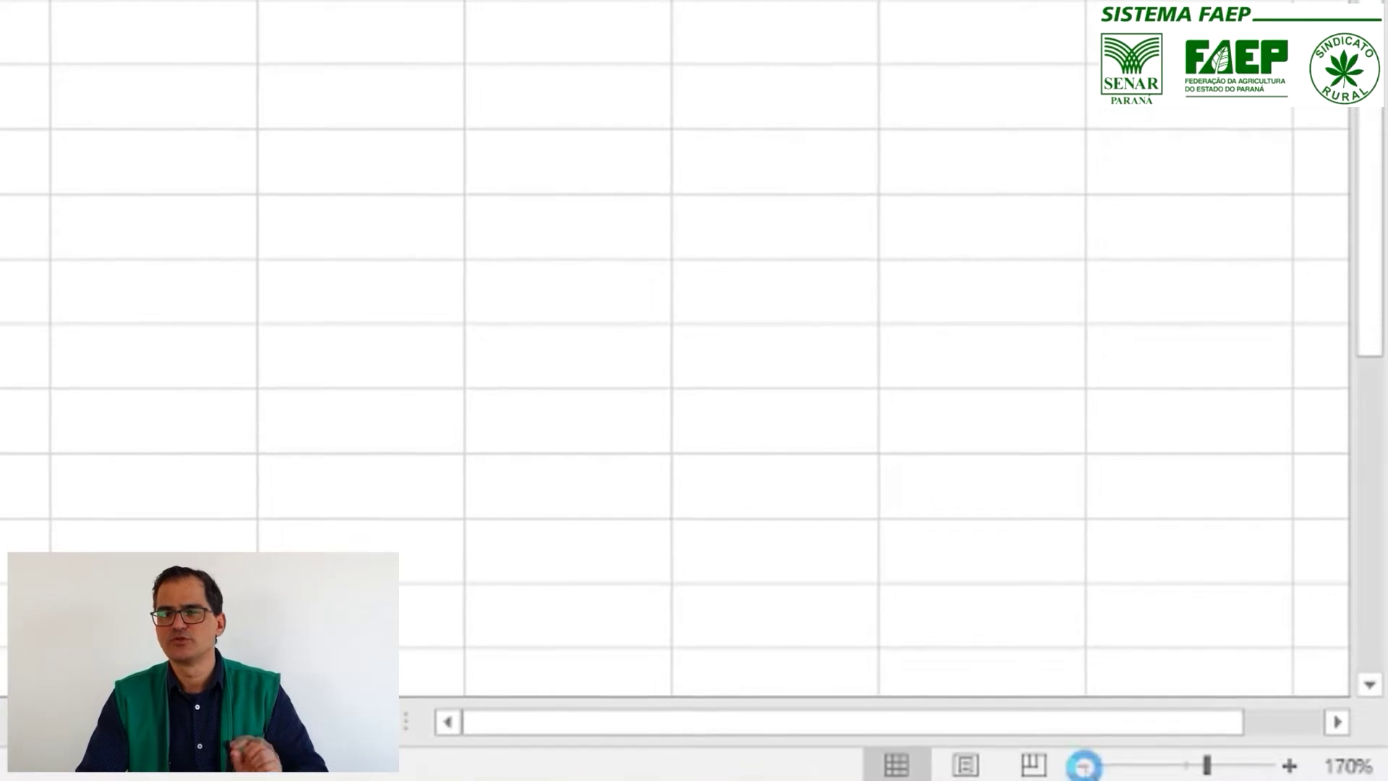
{"action": "left_click", "coordinate": [1084, 767]}
{"action": "left_click", "coordinate": [1084, 766]}
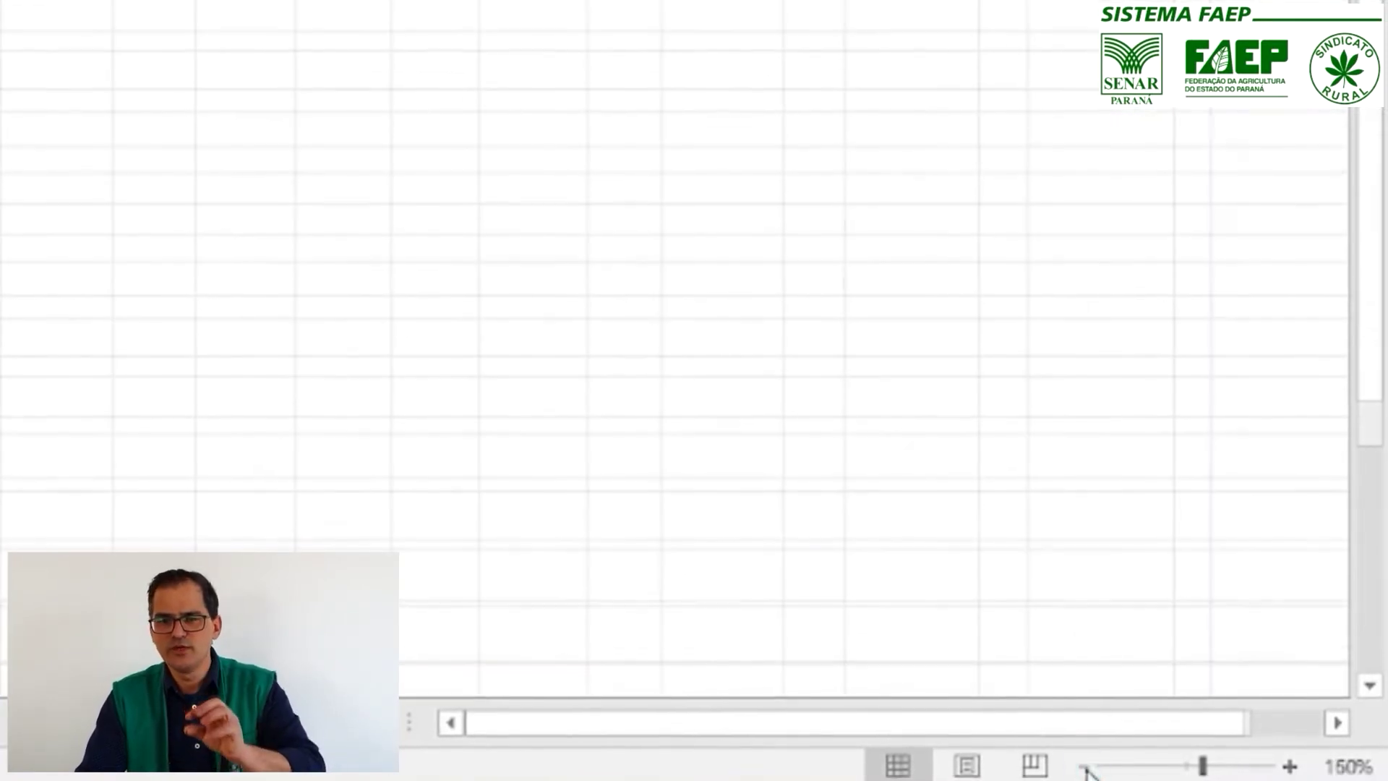
{"action": "left_click", "coordinate": [1084, 767]}
{"action": "left_click", "coordinate": [1083, 766]}
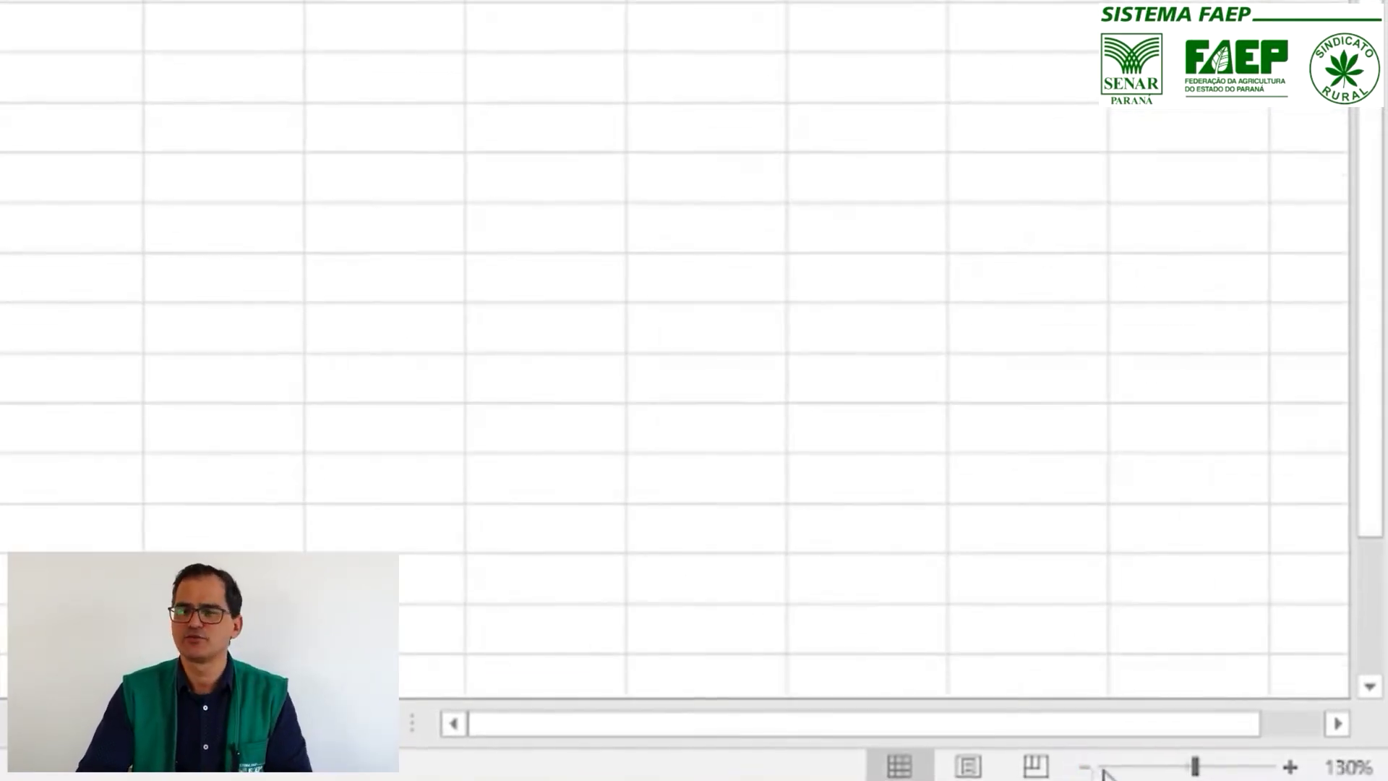
{"action": "left_click", "coordinate": [1290, 767]}
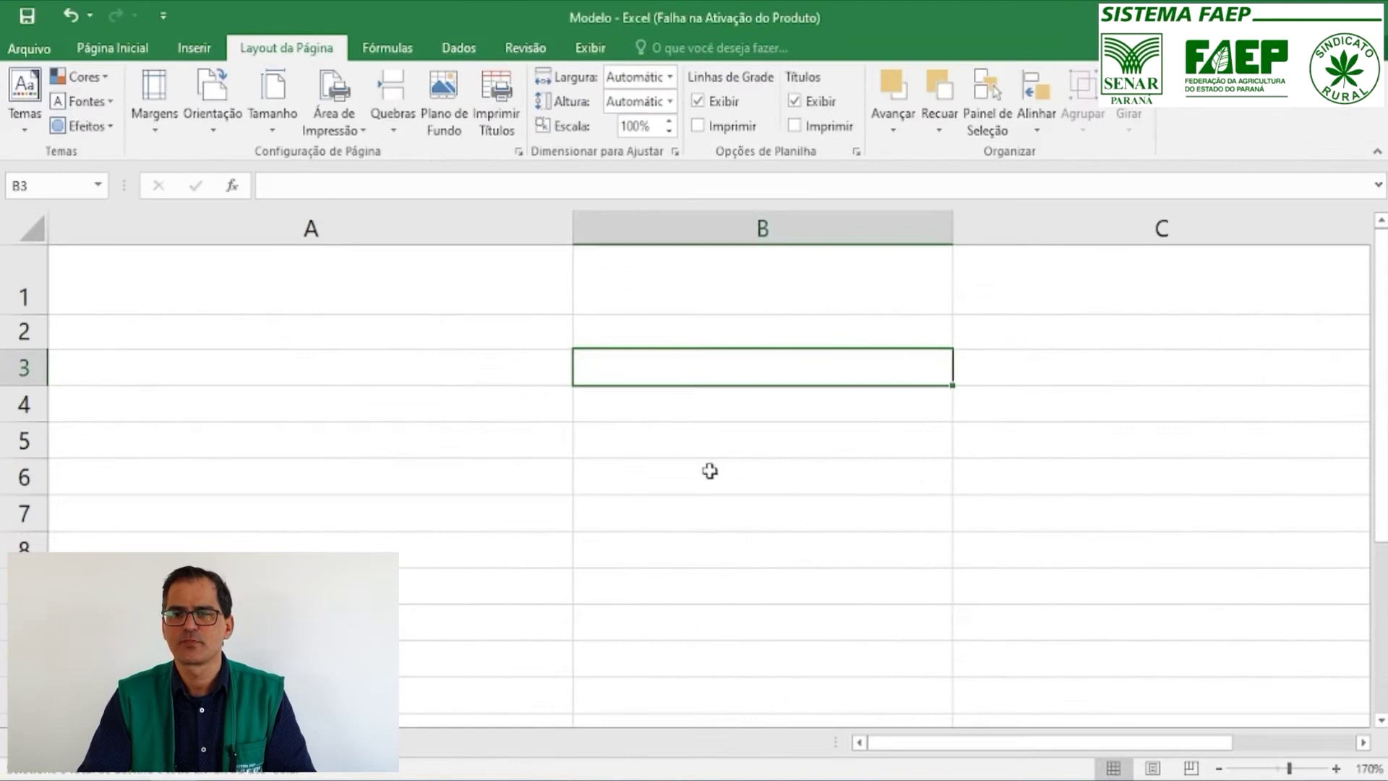
{"action": "left_click", "coordinate": [731, 578]}
{"action": "key", "text": "ctrl+v"}
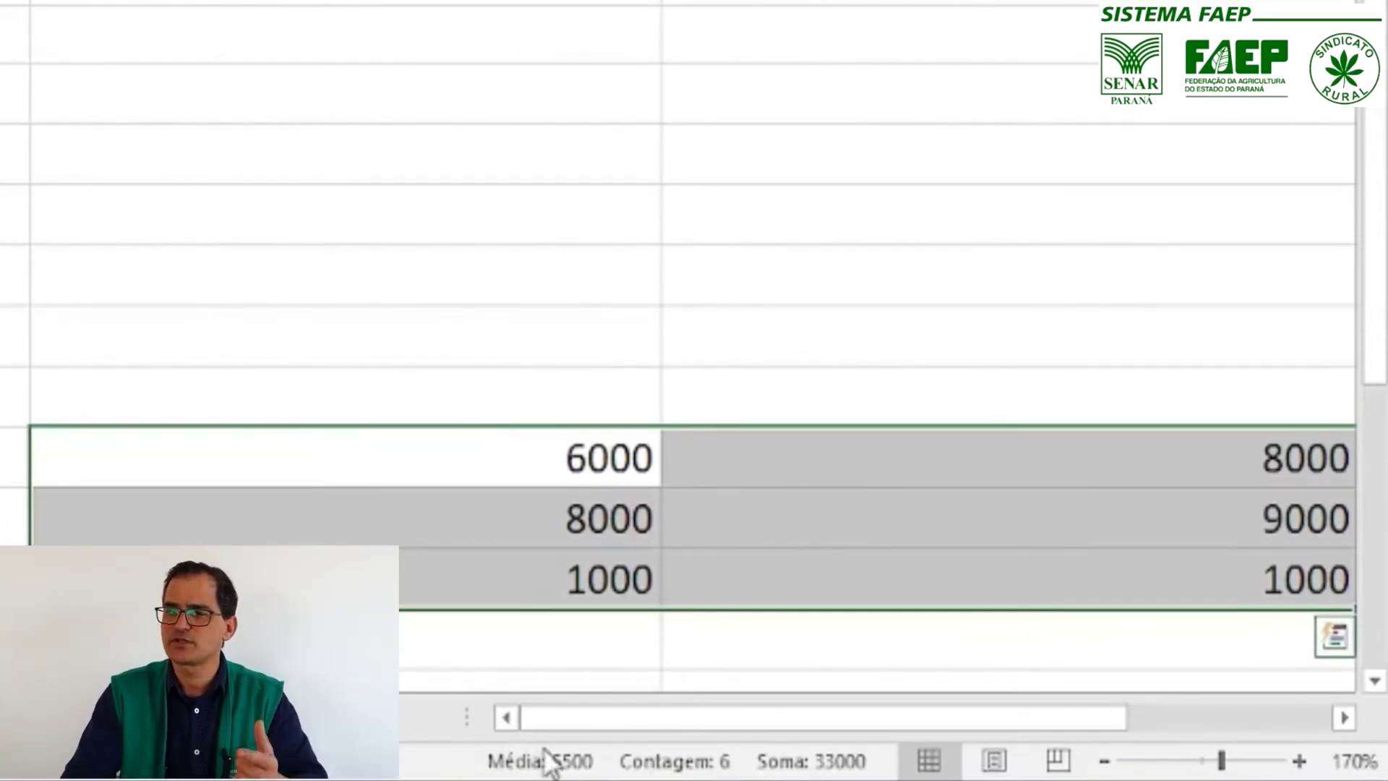
{"action": "key", "text": "Escape"}
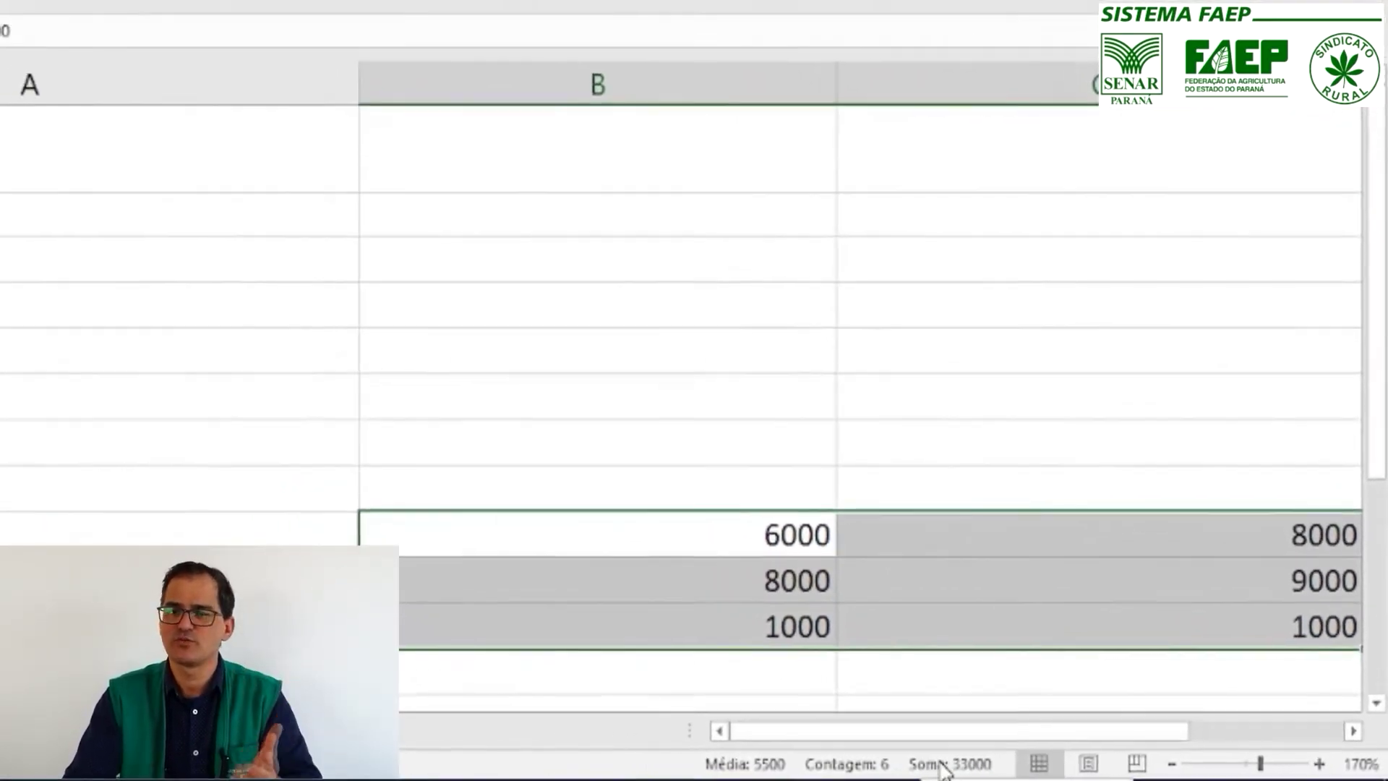
{"action": "key", "text": "ctrl+Home"}
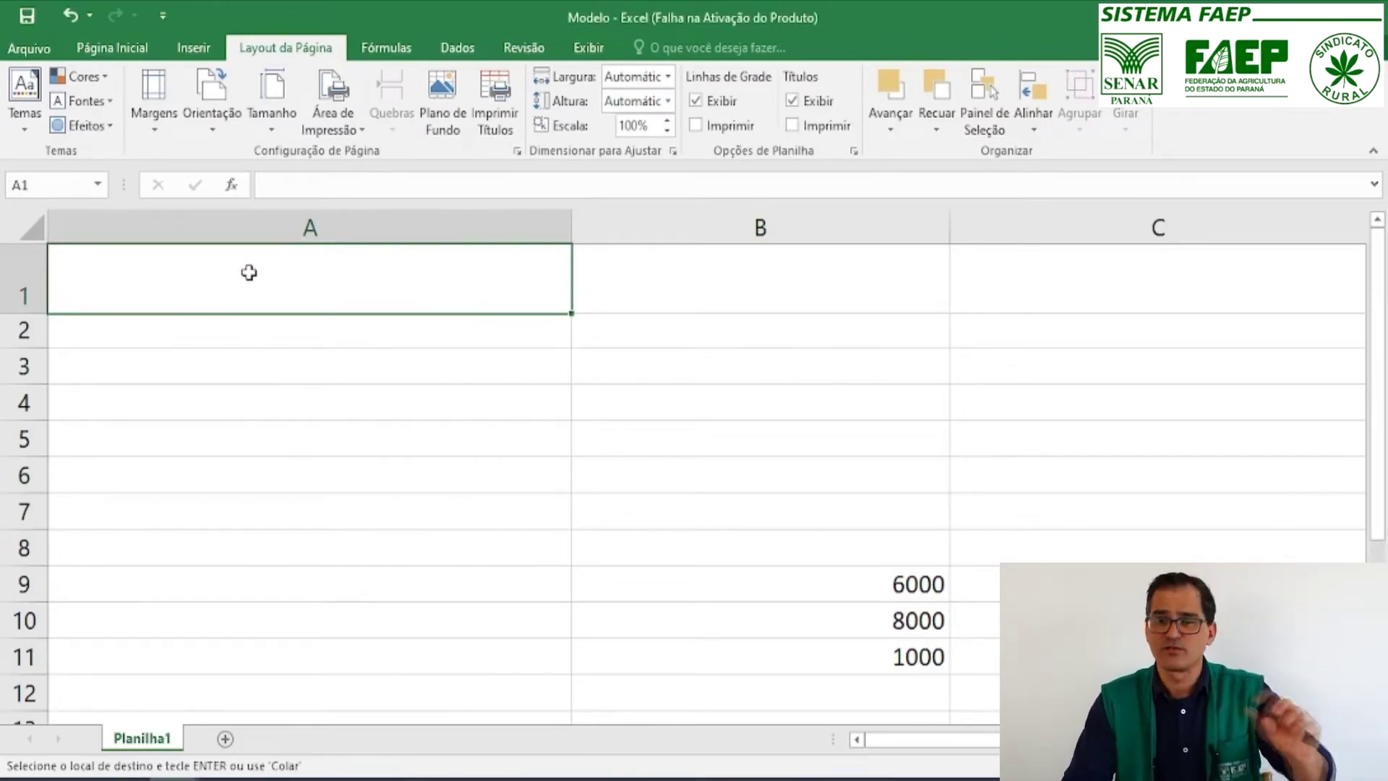
{"action": "mouse_move", "coordinate": [297, 295]}
{"action": "left_mouse_down"}
{"action": "mouse_move", "coordinate": [904, 600]}
{"action": "mouse_move", "coordinate": [1157, 693]}
{"action": "left_mouse_up"}
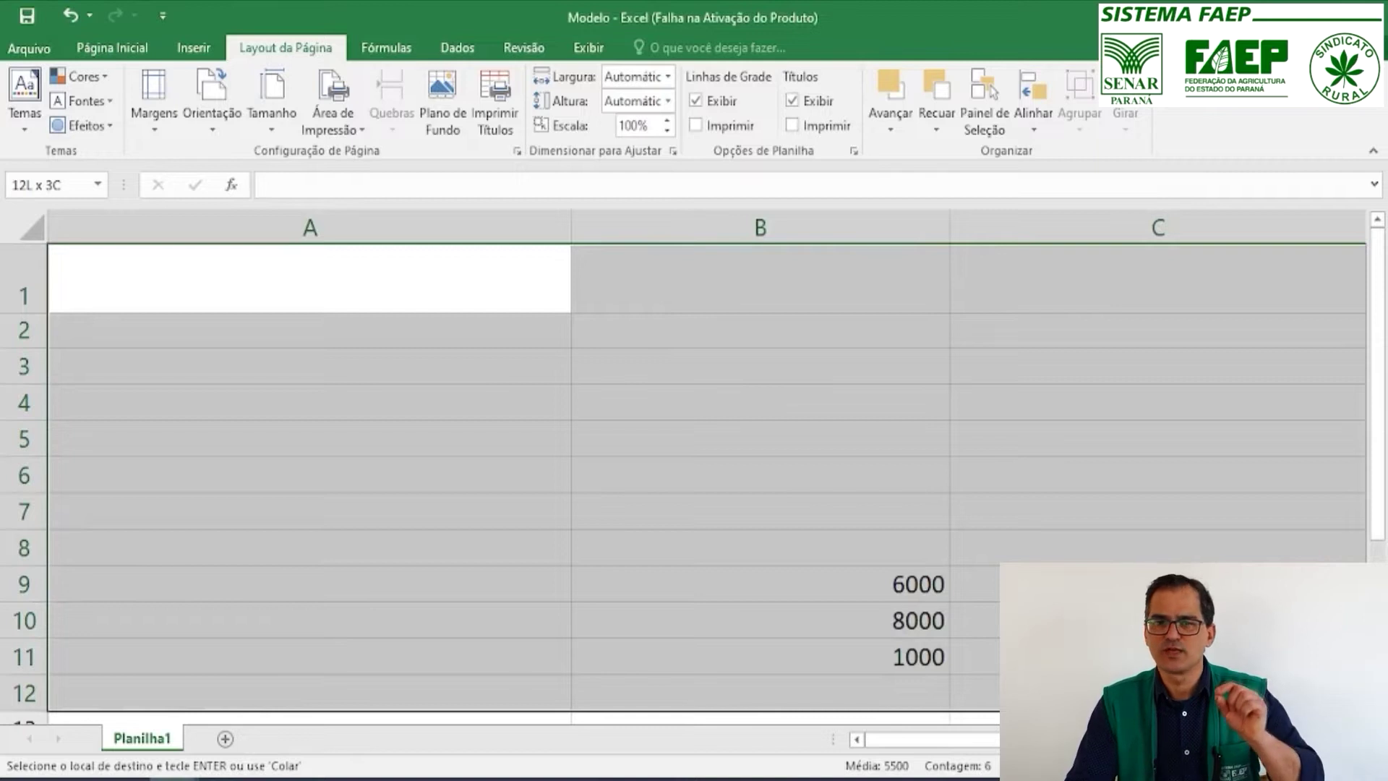
{"action": "left_click", "coordinate": [300, 269]}
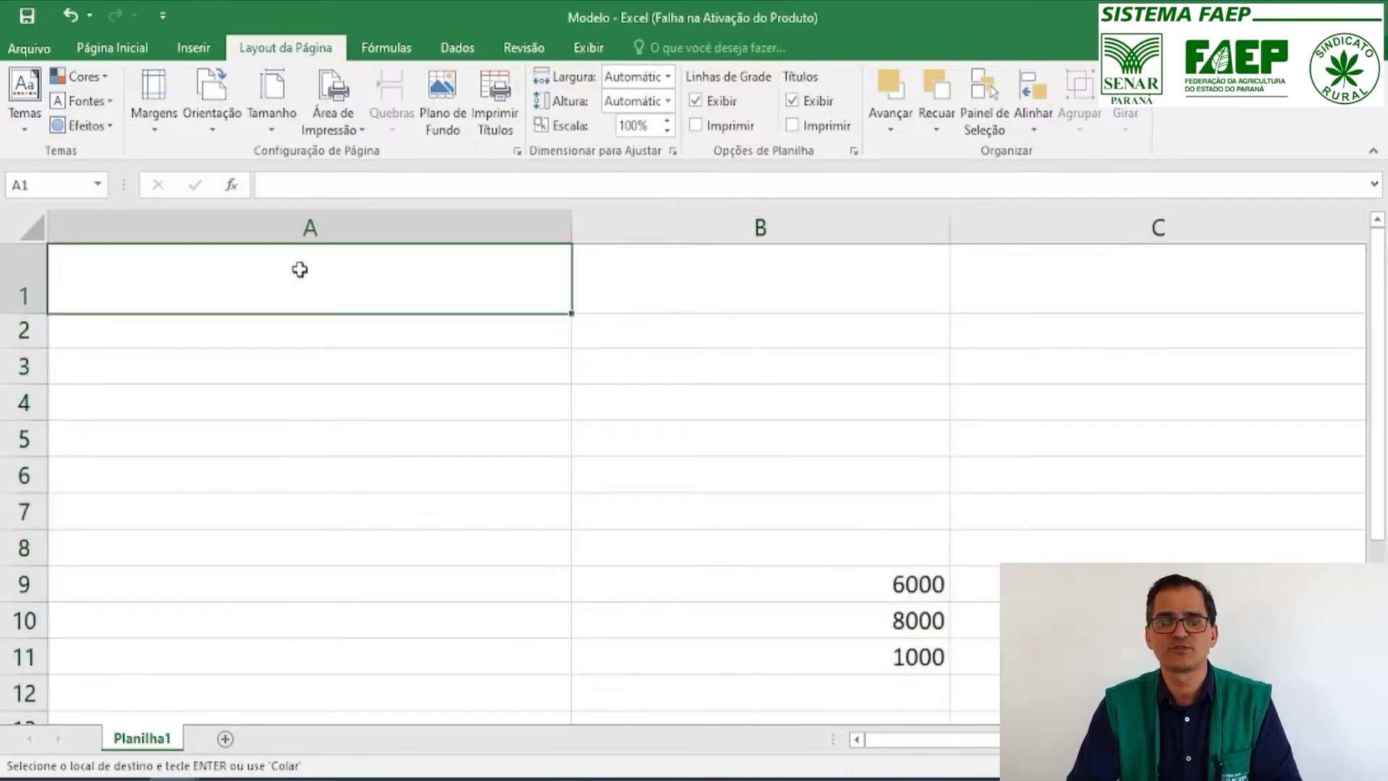
{"action": "key", "text": "shift+Right"}
{"action": "key", "text": "shift+Right"}
{"action": "key", "text": "shift+Right"}
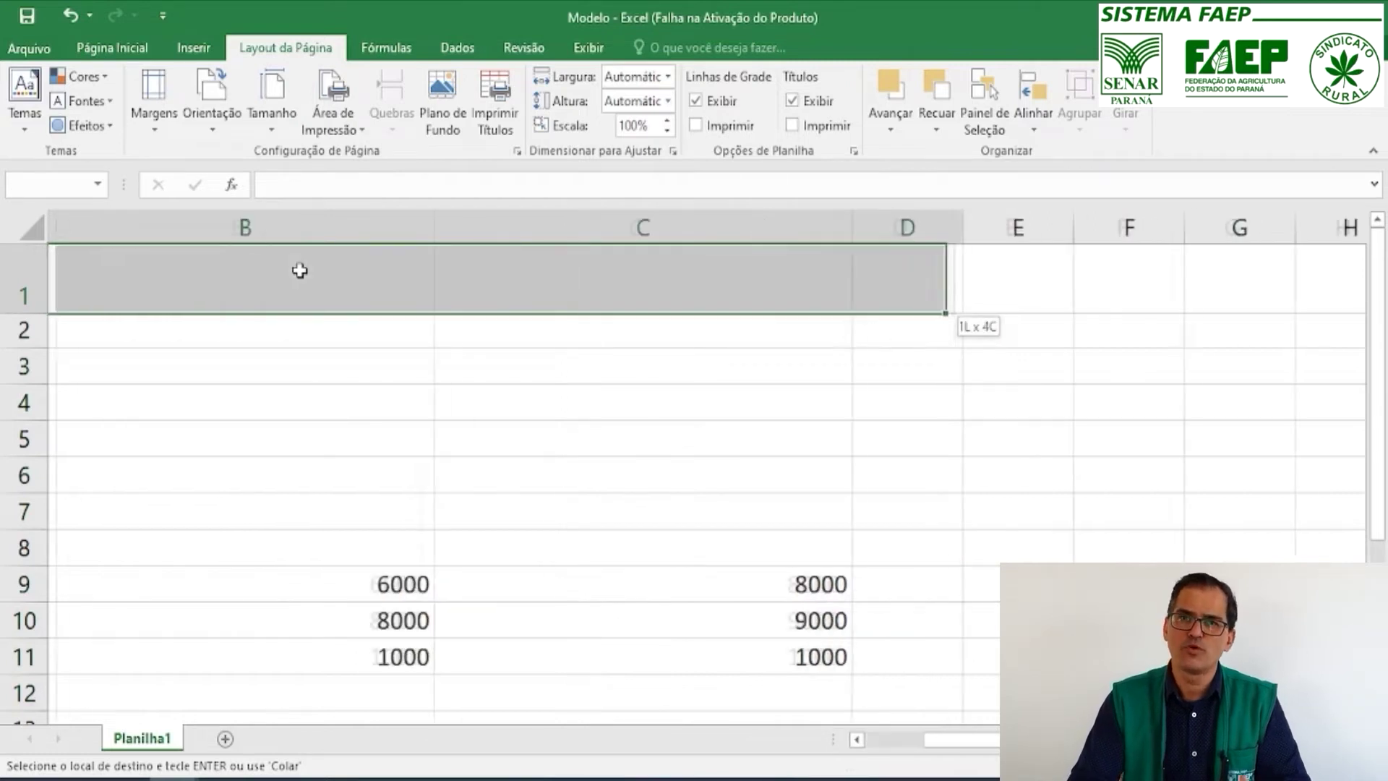
{"action": "key", "text": "shift+Down"}
{"action": "key", "text": "shift+Down"}
{"action": "key", "text": "shift+Down"}
{"action": "key", "text": "shift+Down"}
{"action": "key", "text": "shift+Down"}
{"action": "key", "text": "shift+Down"}
{"action": "key", "text": "shift+Down"}
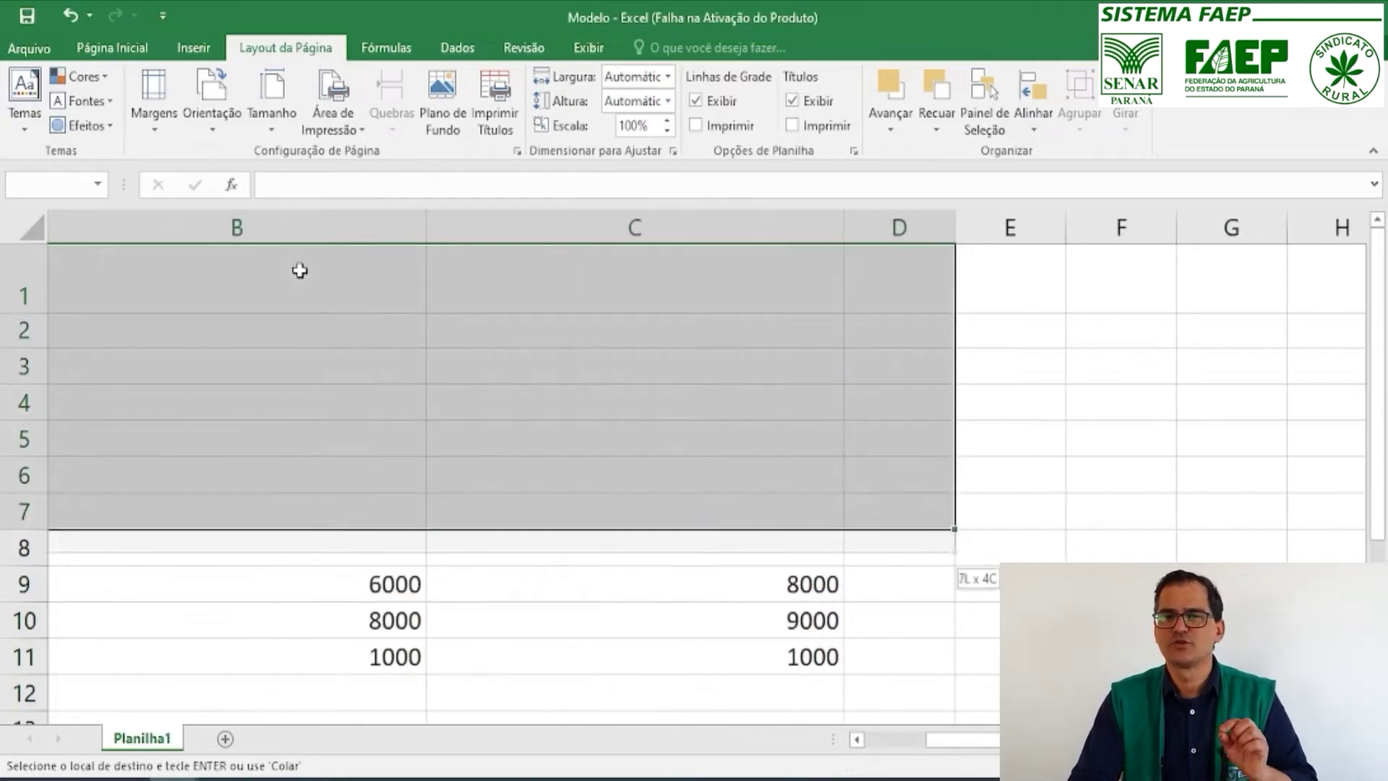
{"action": "key", "text": "shift+Down"}
{"action": "key", "text": "shift+Down"}
{"action": "key", "text": "shift+Down"}
{"action": "key", "text": "shift+Down"}
{"action": "key", "text": "shift+Down"}
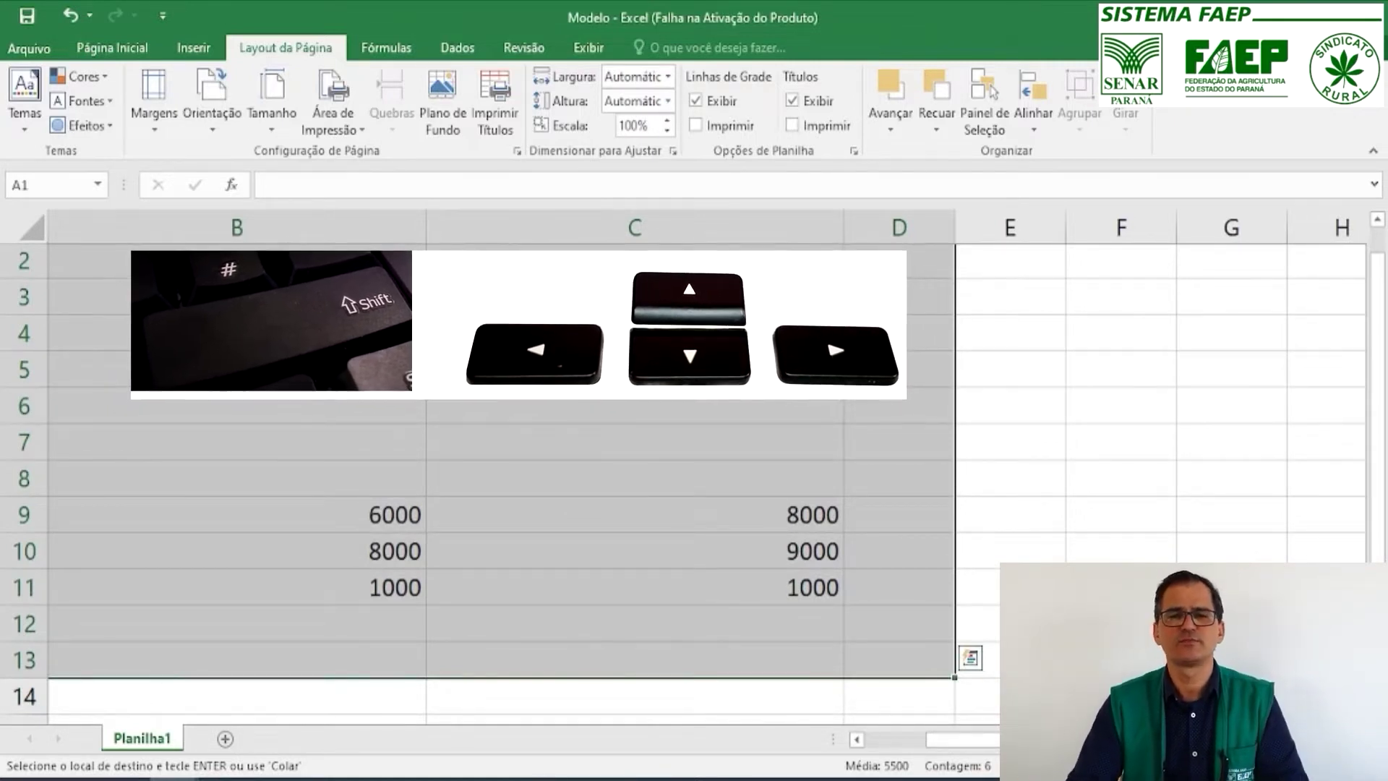
{"action": "key", "text": "ctrl+Home"}
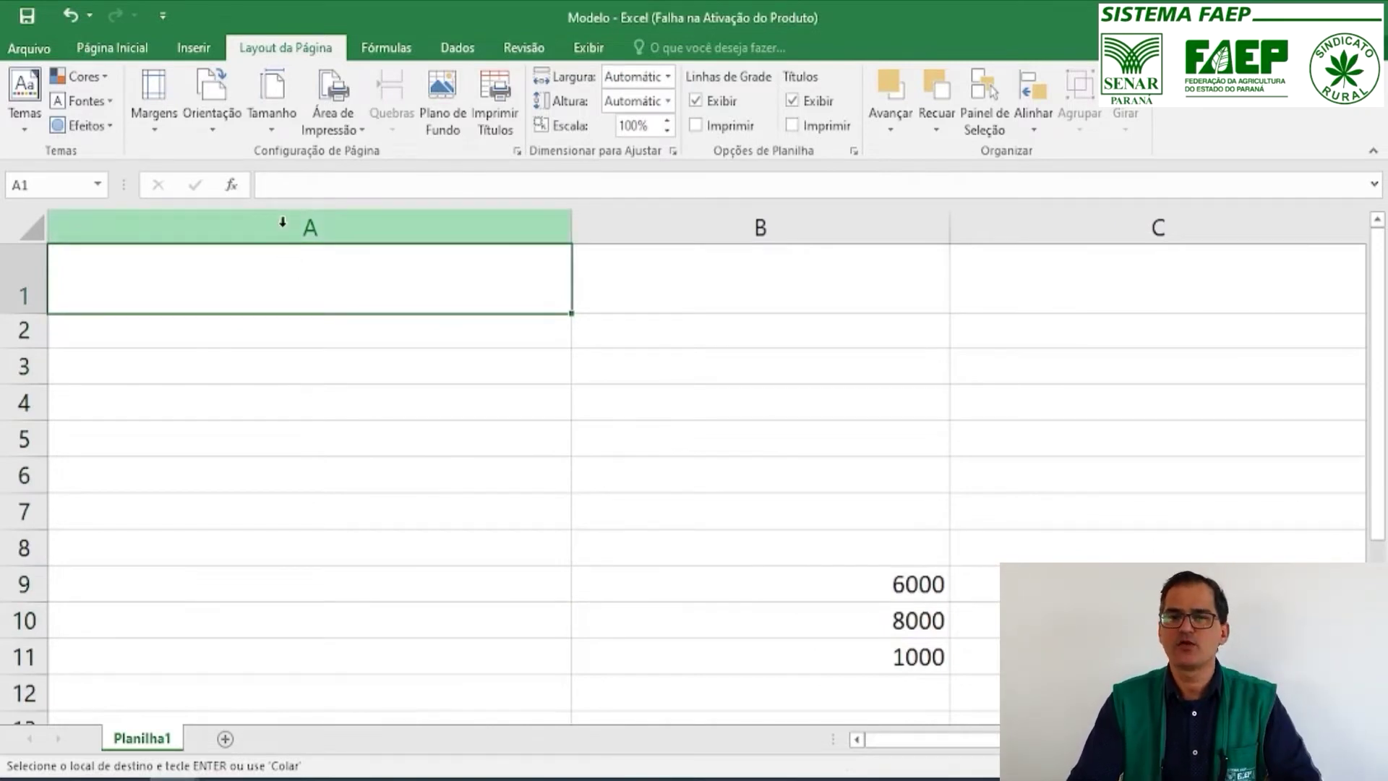
{"action": "left_click", "coordinate": [282, 222]}
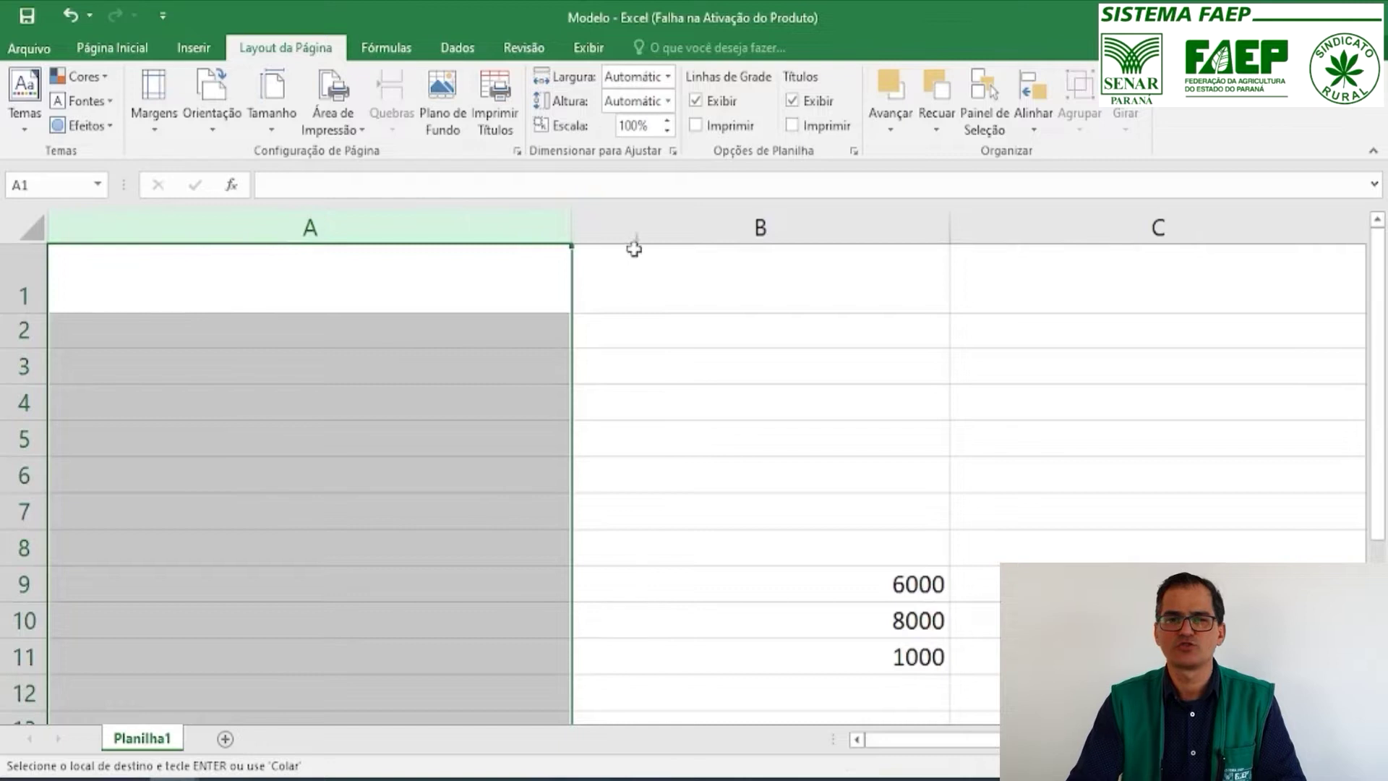
{"action": "left_click", "coordinate": [644, 226]}
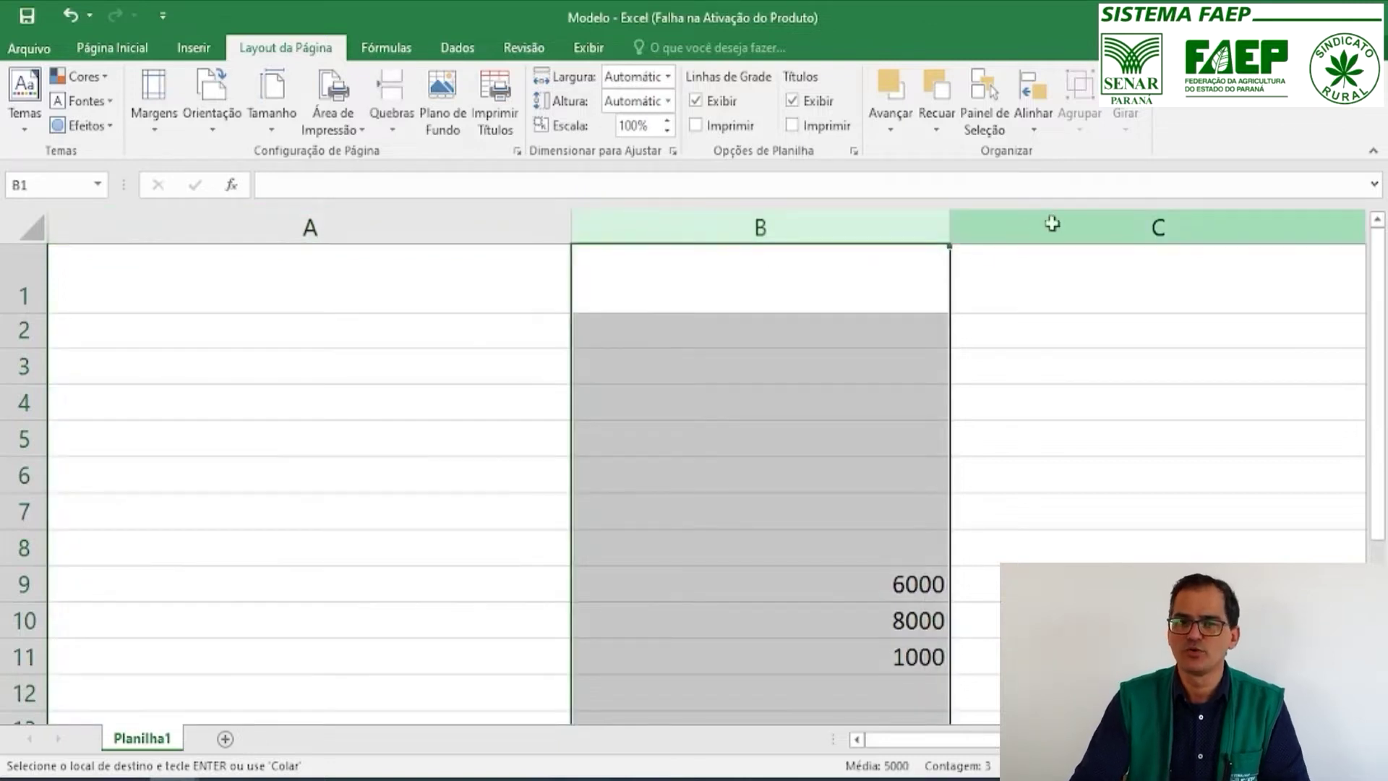
{"action": "left_click", "coordinate": [1052, 222]}
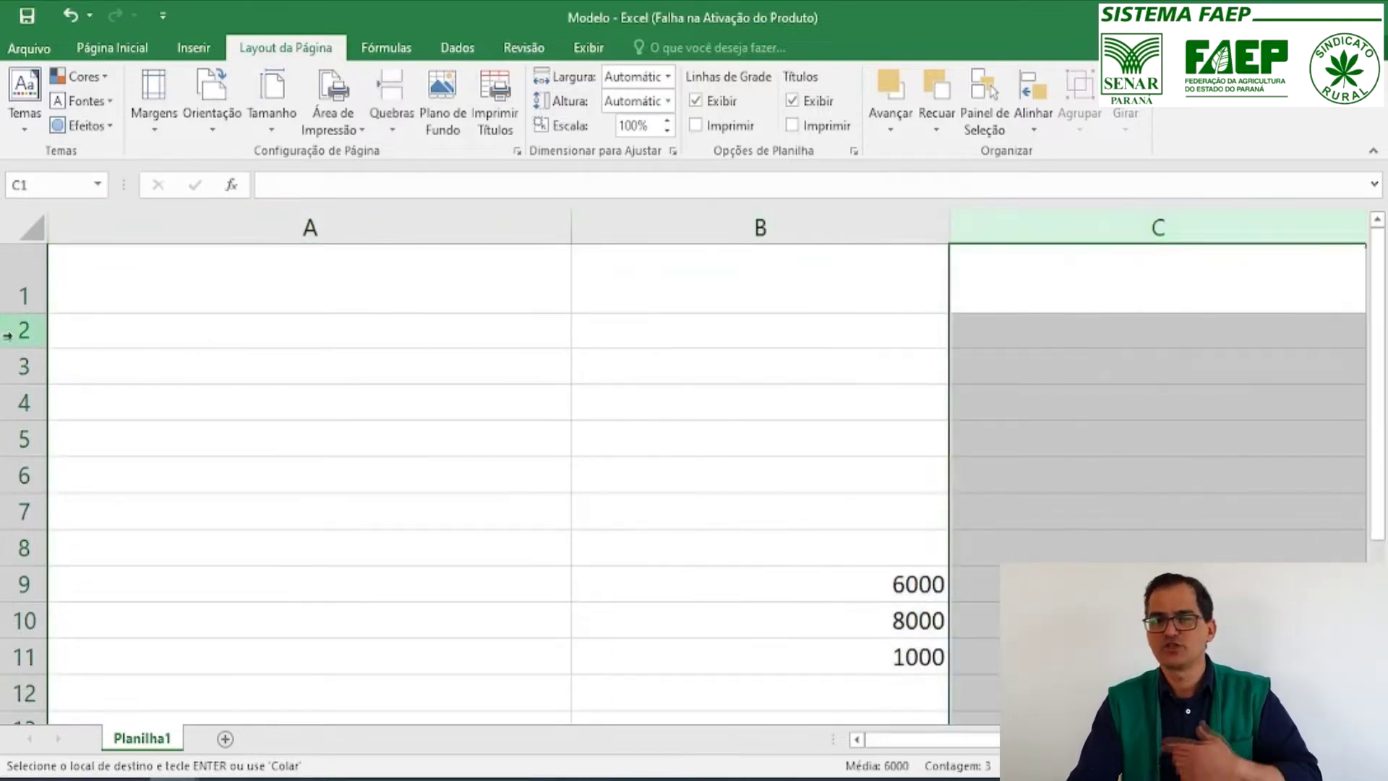
{"action": "left_click", "coordinate": [9, 333]}
{"action": "left_click", "coordinate": [22, 405]}
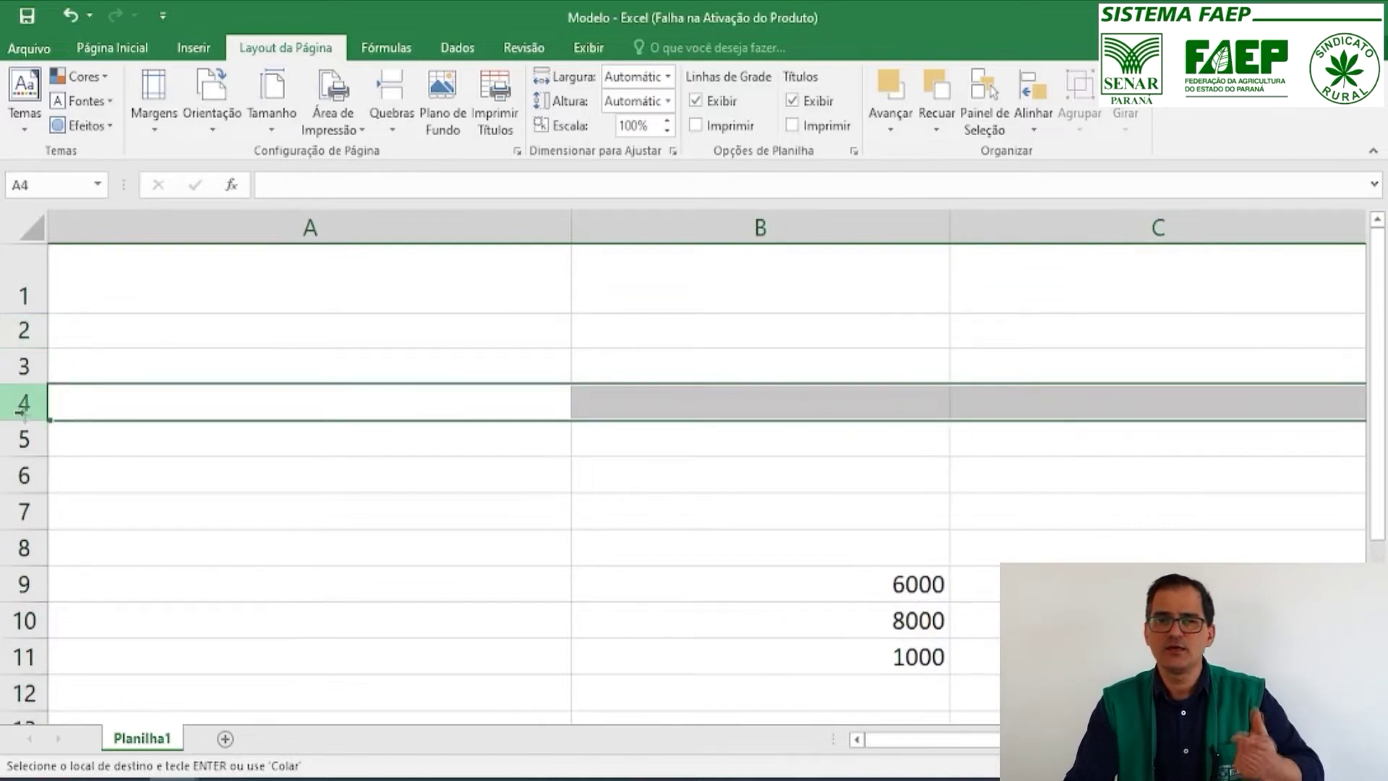
{"action": "left_click", "coordinate": [23, 475]}
{"action": "left_click", "coordinate": [23, 548]}
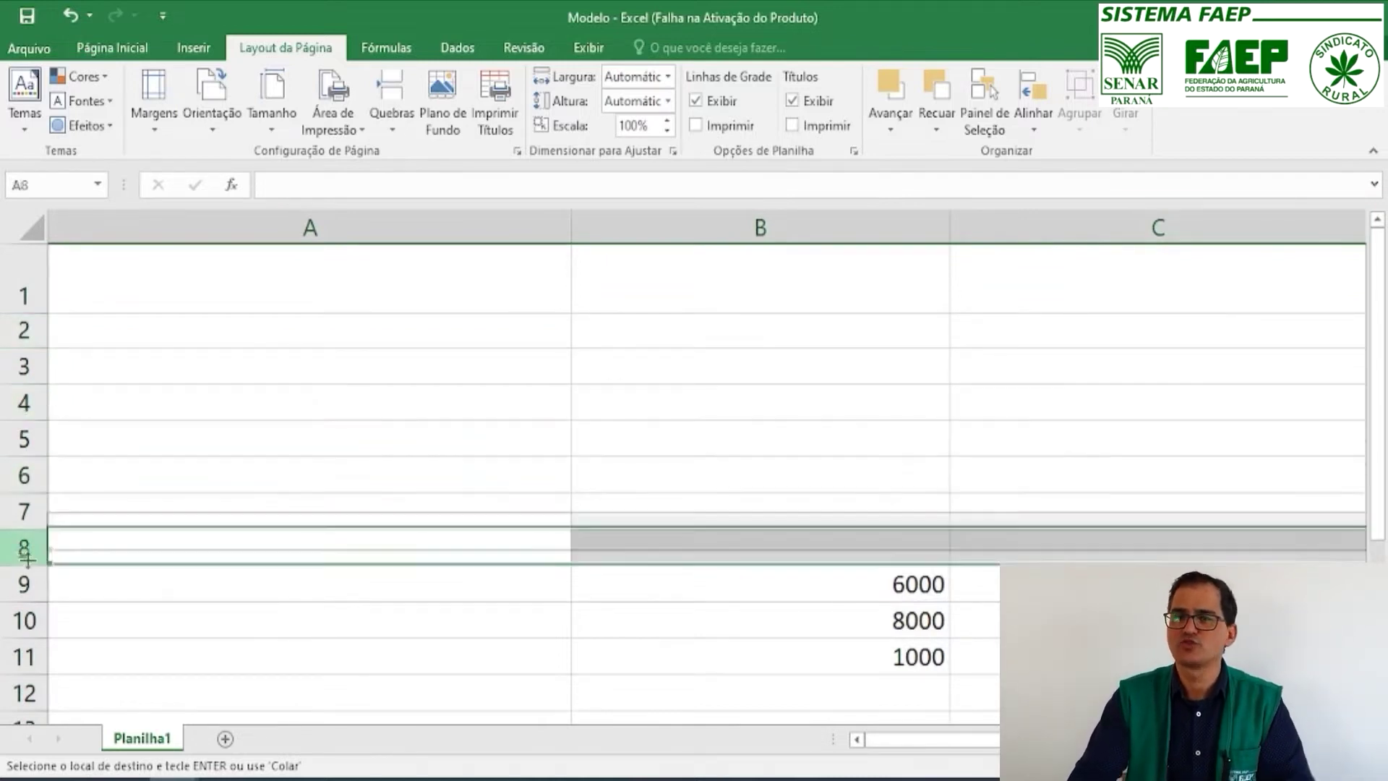
{"action": "left_click", "coordinate": [22, 621]}
{"action": "left_click", "coordinate": [21, 691]}
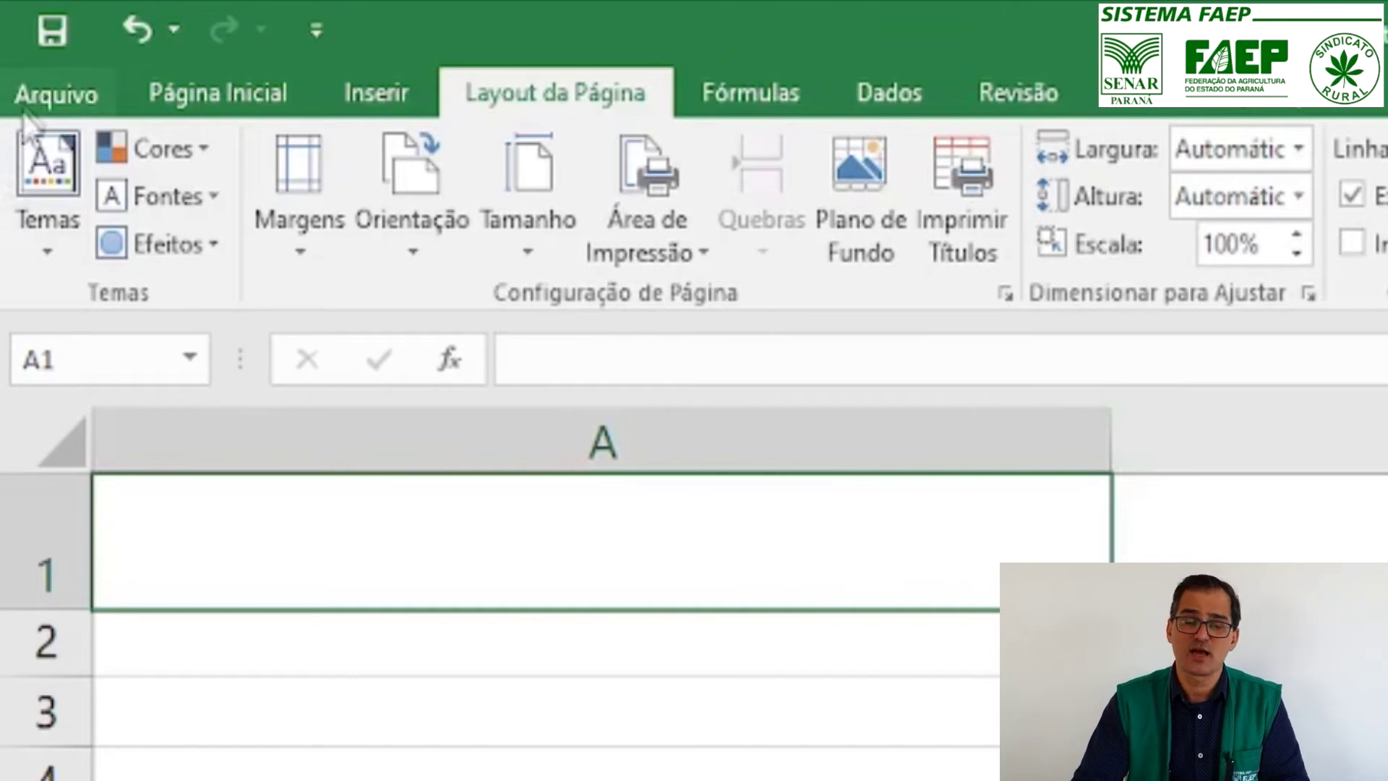
- Look through the File menu's New and Open pages, then preview the sheet's printed page
{"action": "left_click", "coordinate": [50, 102]}
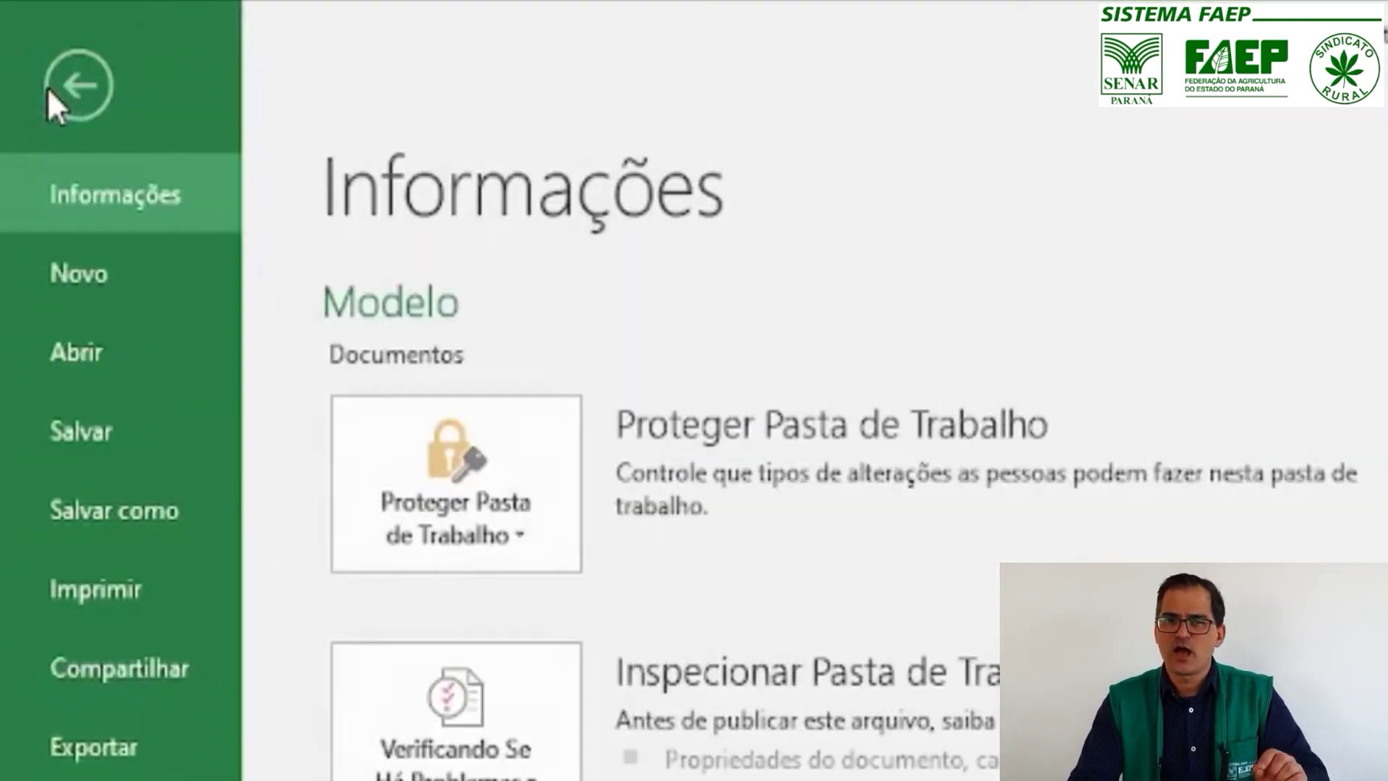
{"action": "left_click", "coordinate": [72, 284]}
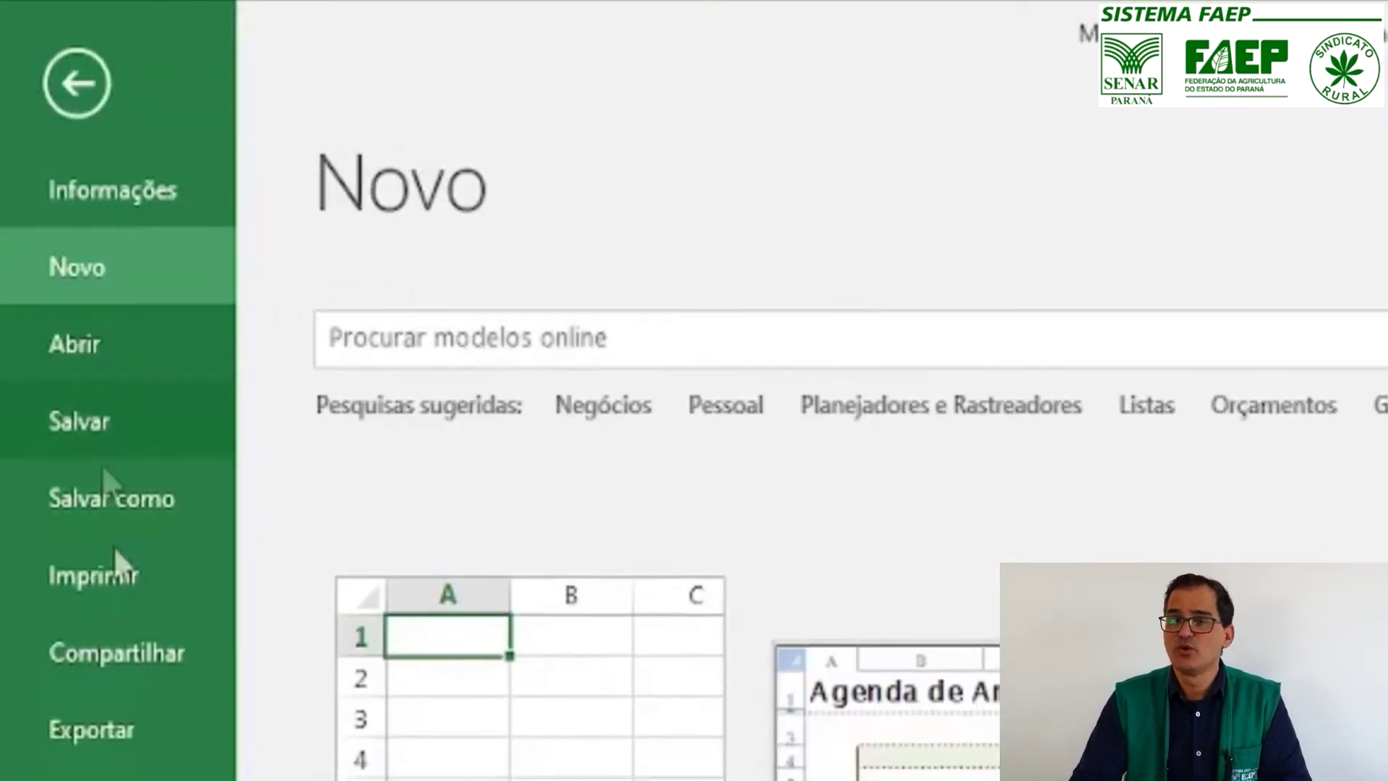
{"action": "scroll", "coordinate": [895, 549], "scroll_direction": "down", "scroll_amount": 3}
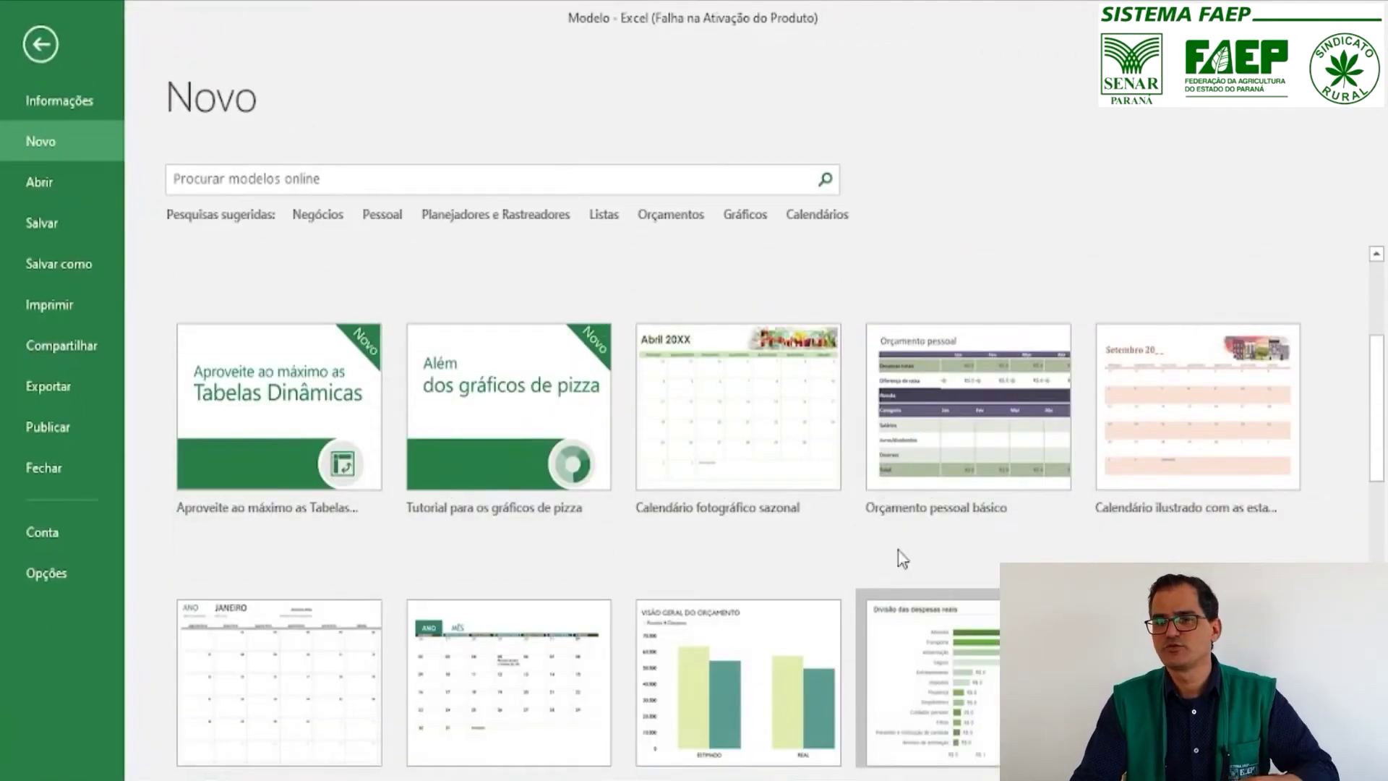
{"action": "scroll", "coordinate": [895, 550], "scroll_direction": "down", "scroll_amount": 2}
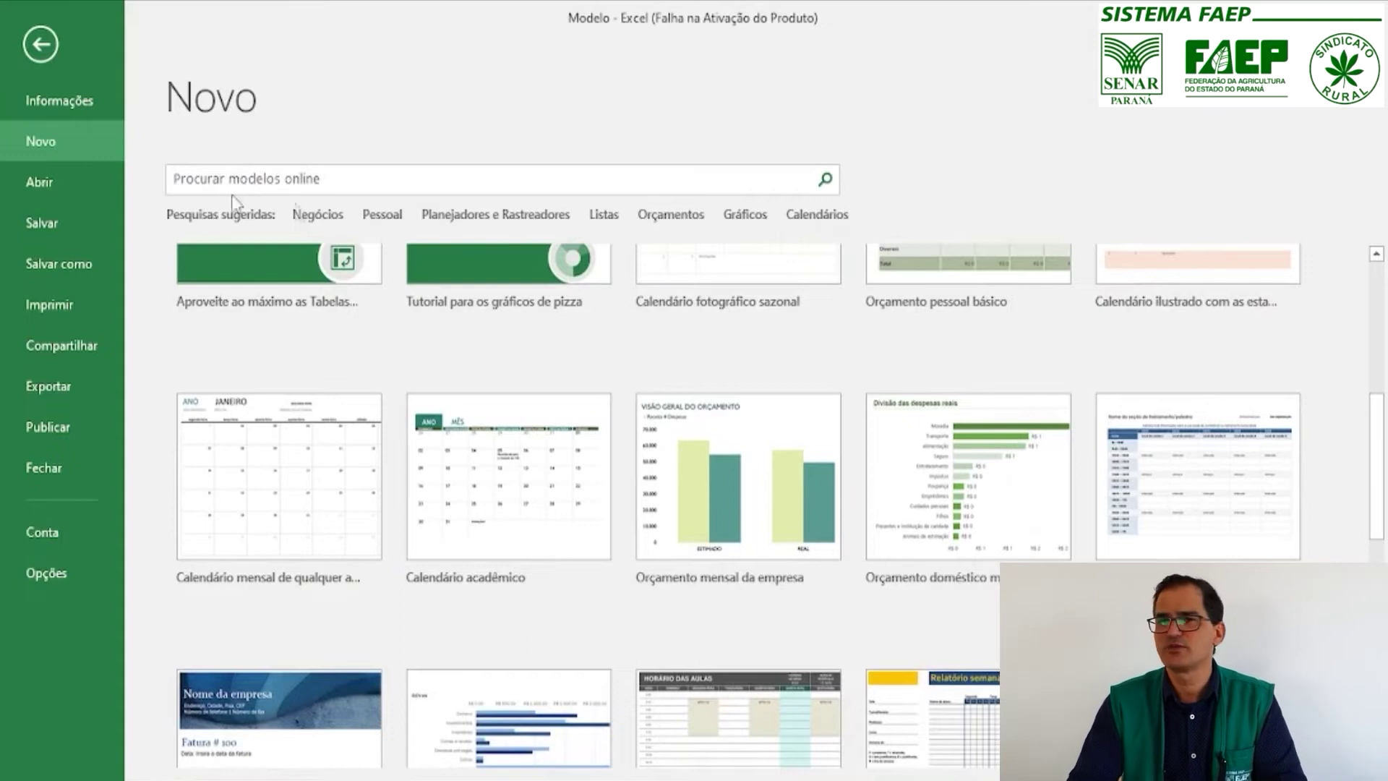
{"action": "left_click", "coordinate": [55, 182]}
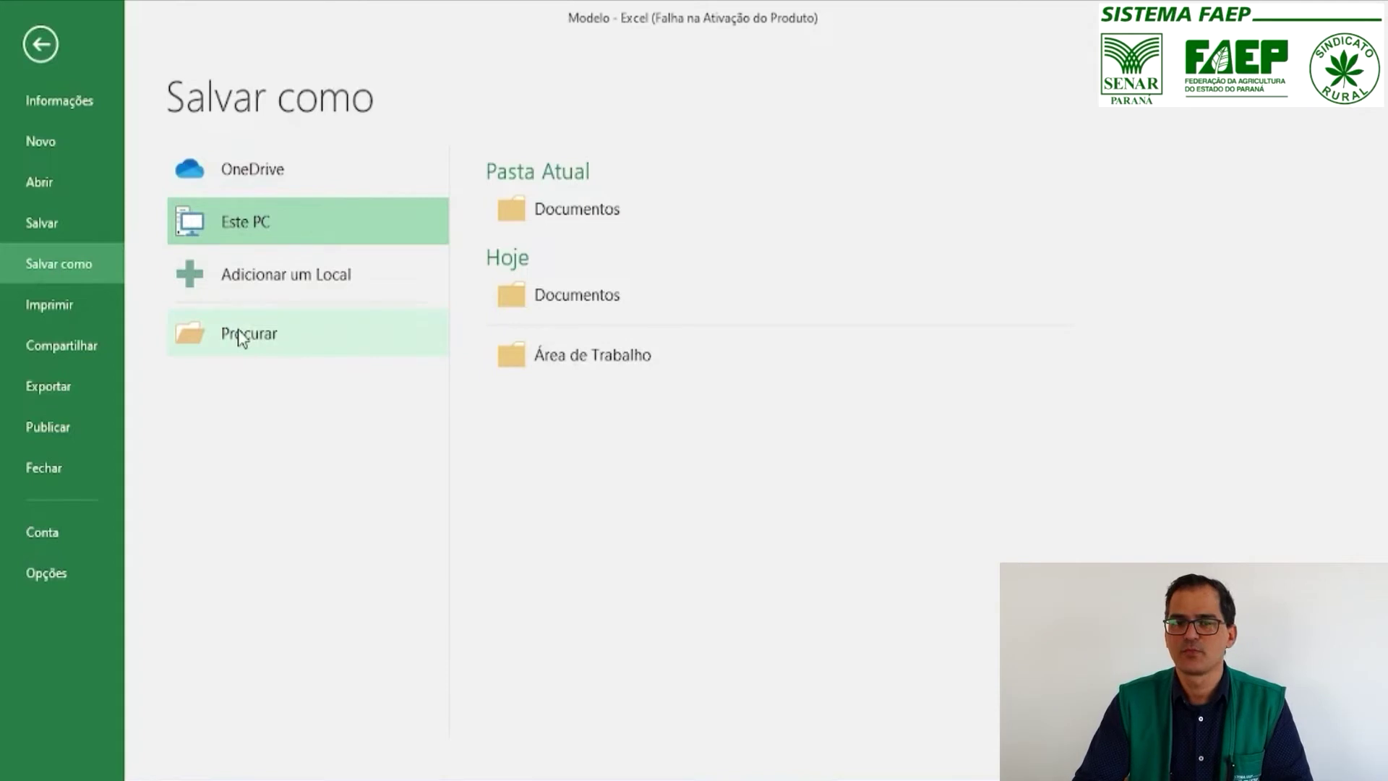
{"action": "left_click", "coordinate": [78, 304]}
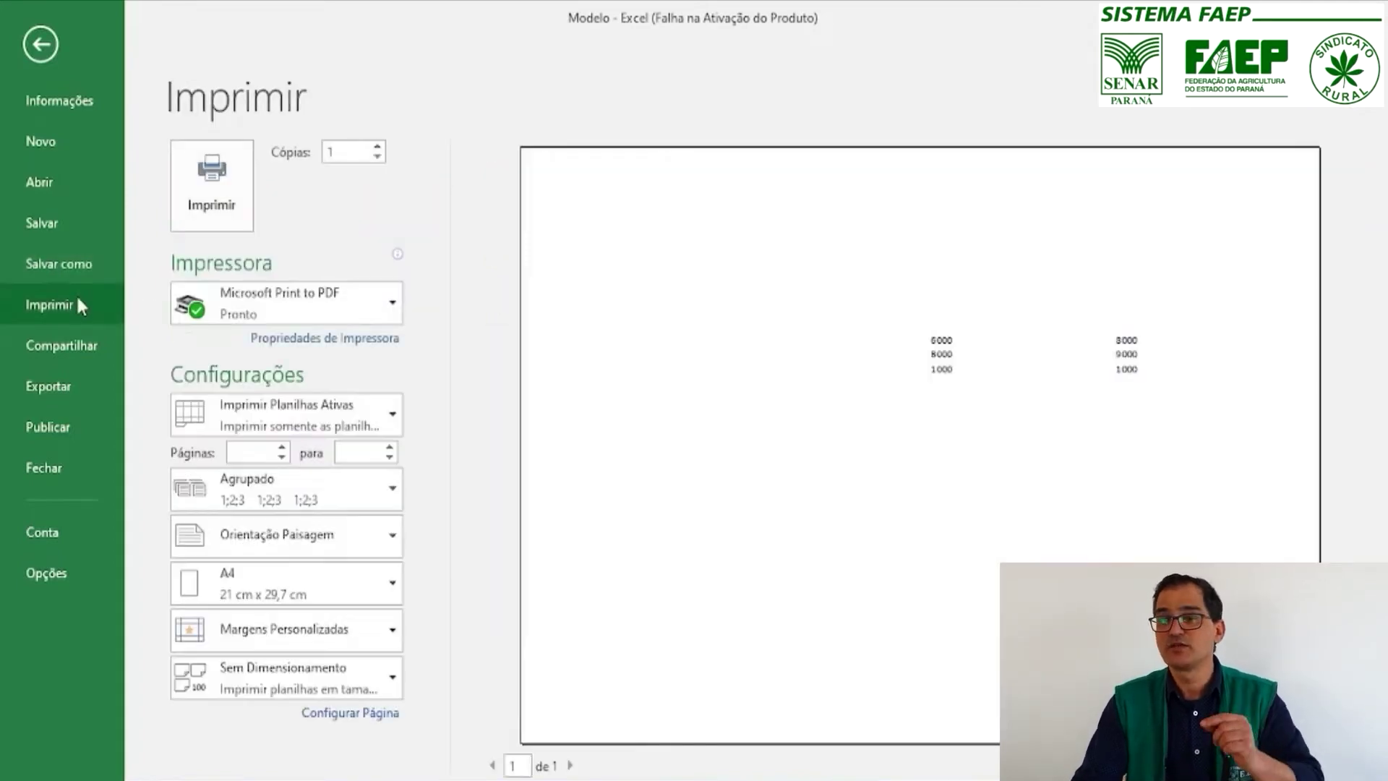
{"action": "left_click", "coordinate": [845, 494]}
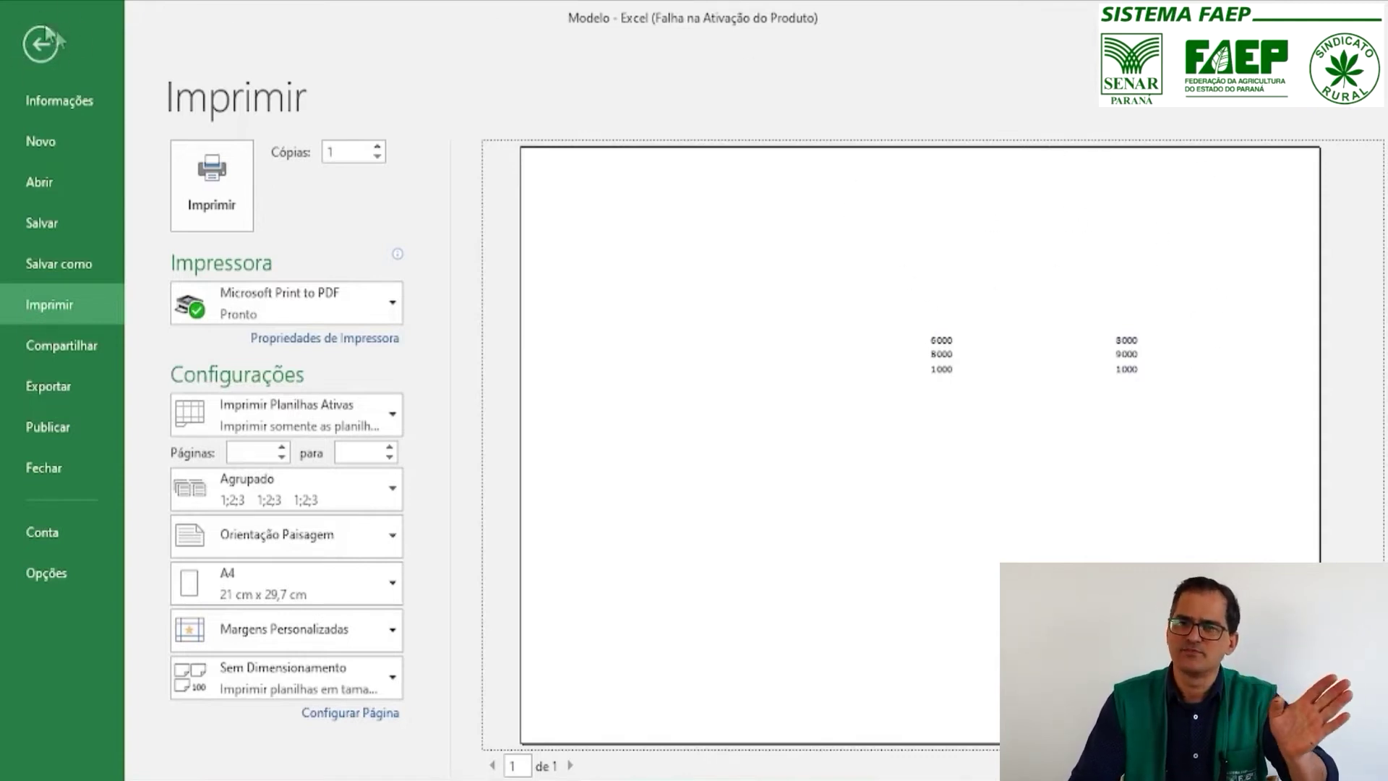
- Paste the title 'RASTREADOR DE CUSTO COM BASE NA ATIVIDADE' into A1 and move it to B4
{"action": "key", "text": "Escape"}
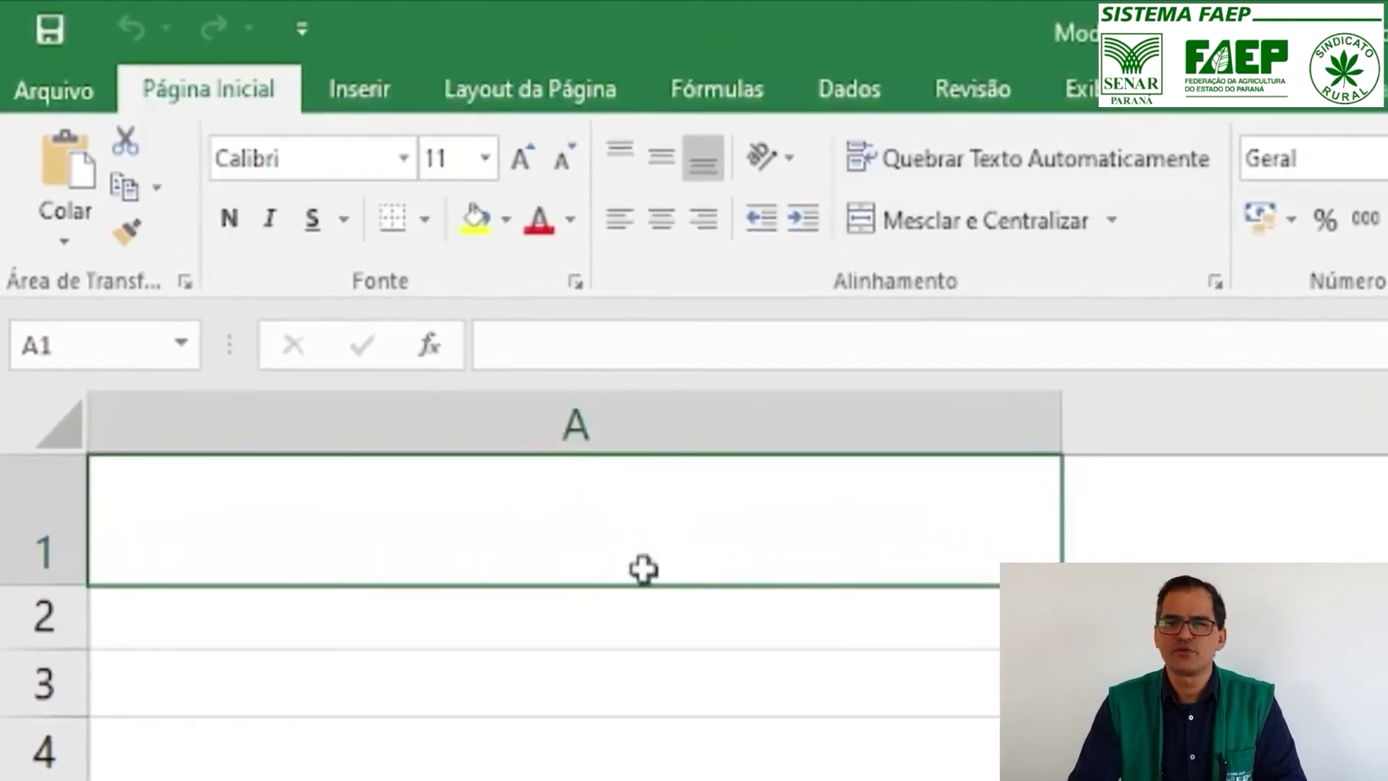
{"action": "type", "text": "RASTREADOR DE CUSTO COM BASE NA ATIVIDADE"}
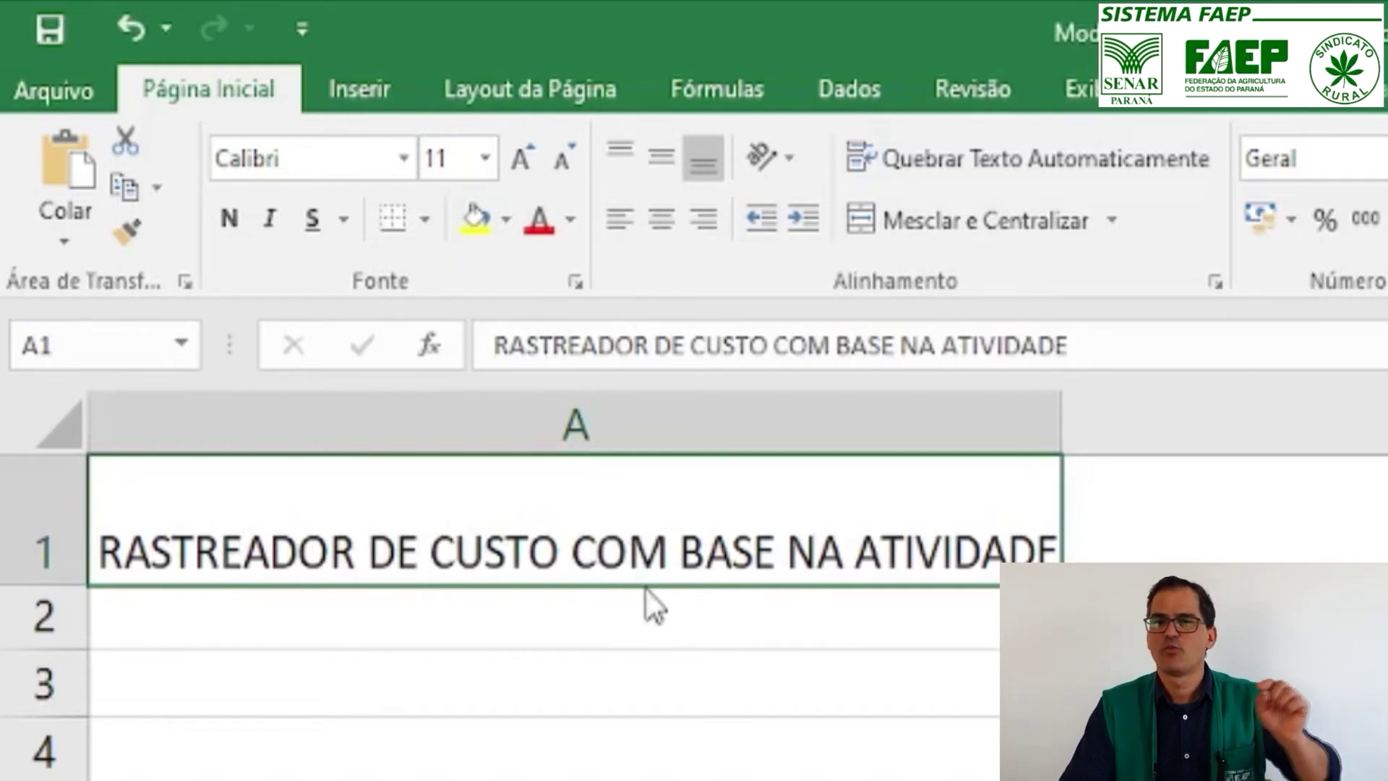
{"action": "left_click_drag", "start_coordinate": [645, 604], "coordinate": [919, 766]}
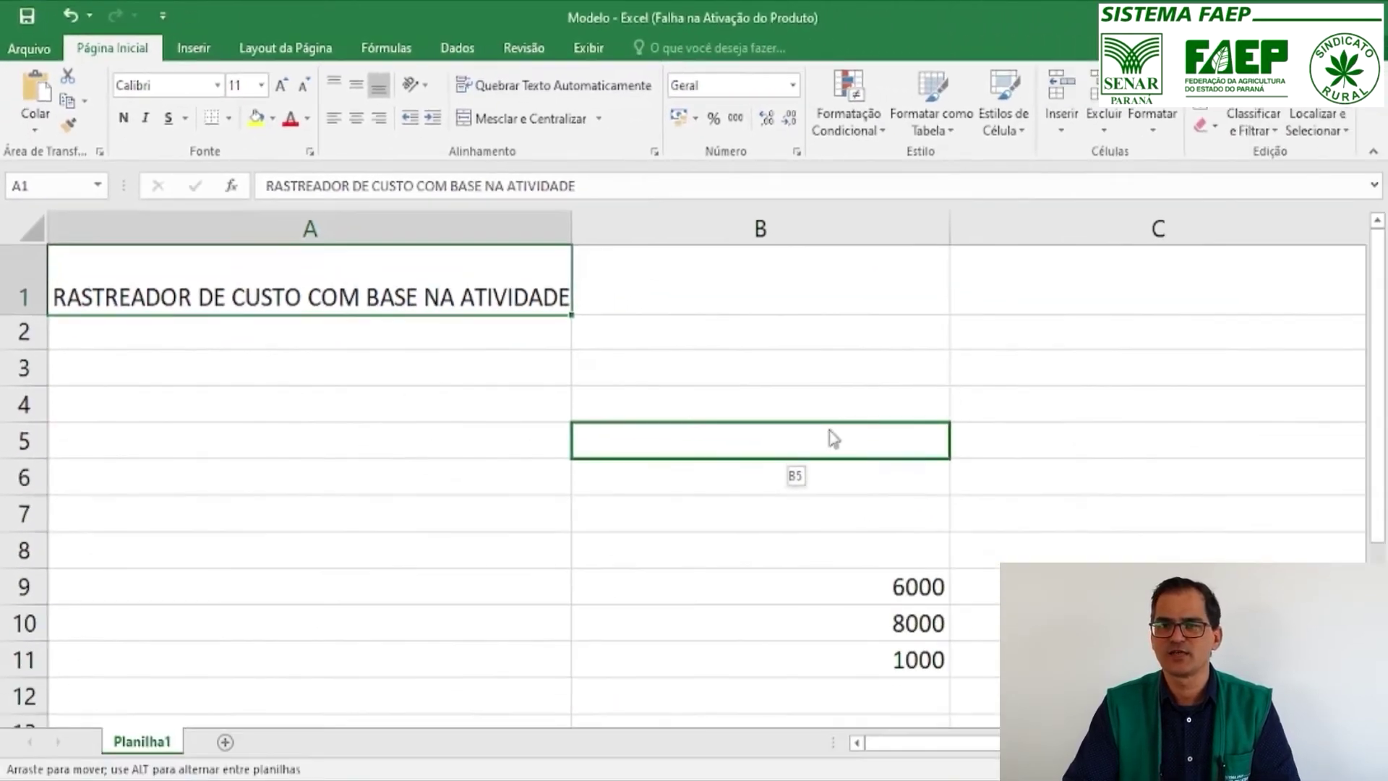
{"action": "left_click_drag", "start_coordinate": [918, 766], "coordinate": [837, 426]}
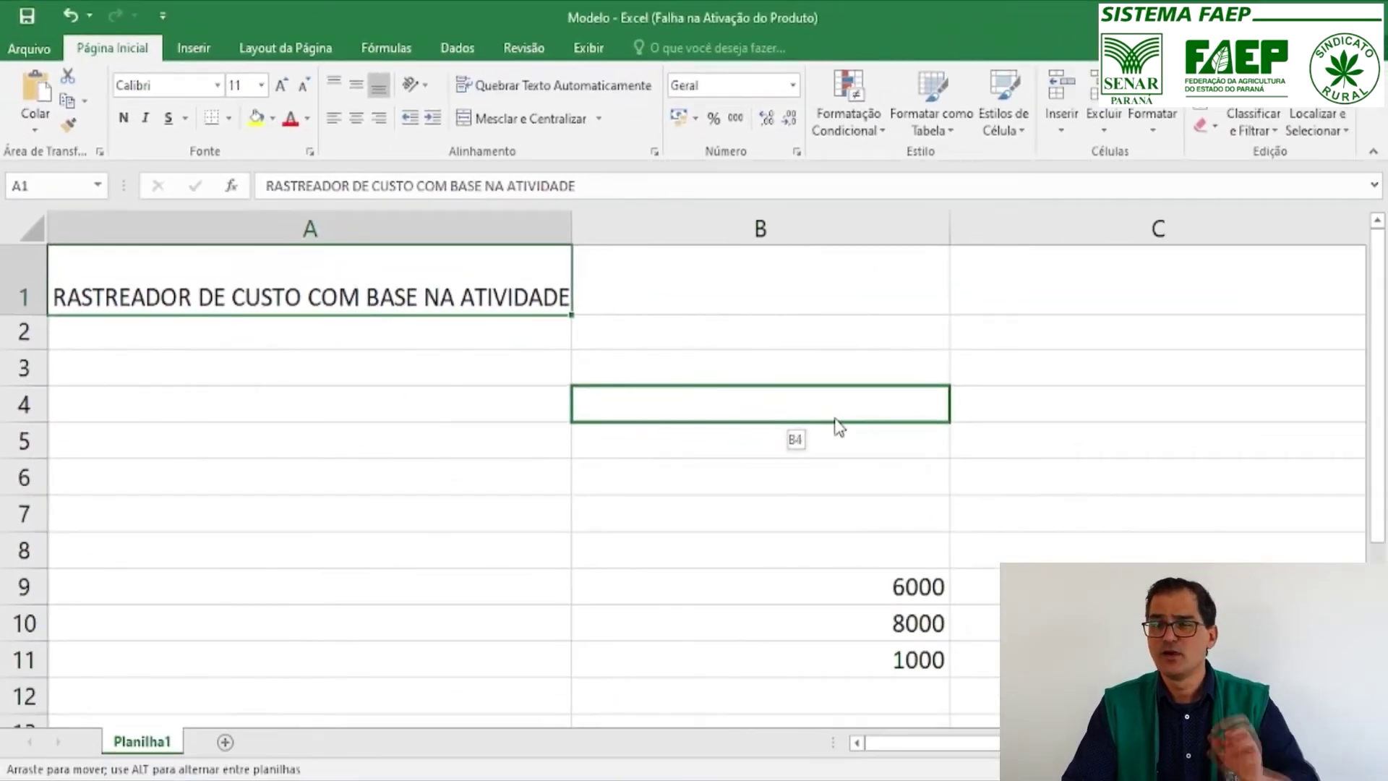
{"action": "left_click_drag", "start_coordinate": [836, 419], "coordinate": [836, 421]}
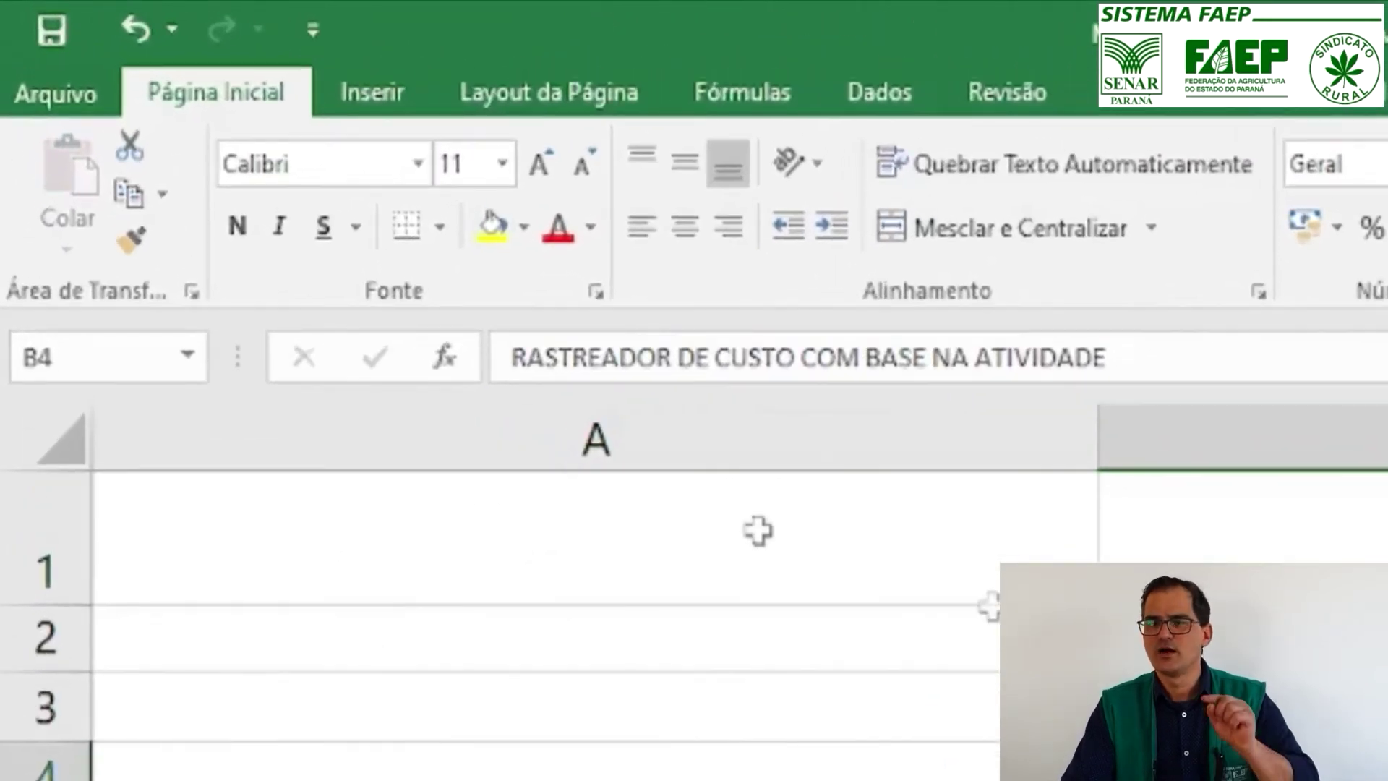
- Cut the title from B4 and paste it back into cell A1
{"action": "left_click", "coordinate": [135, 132]}
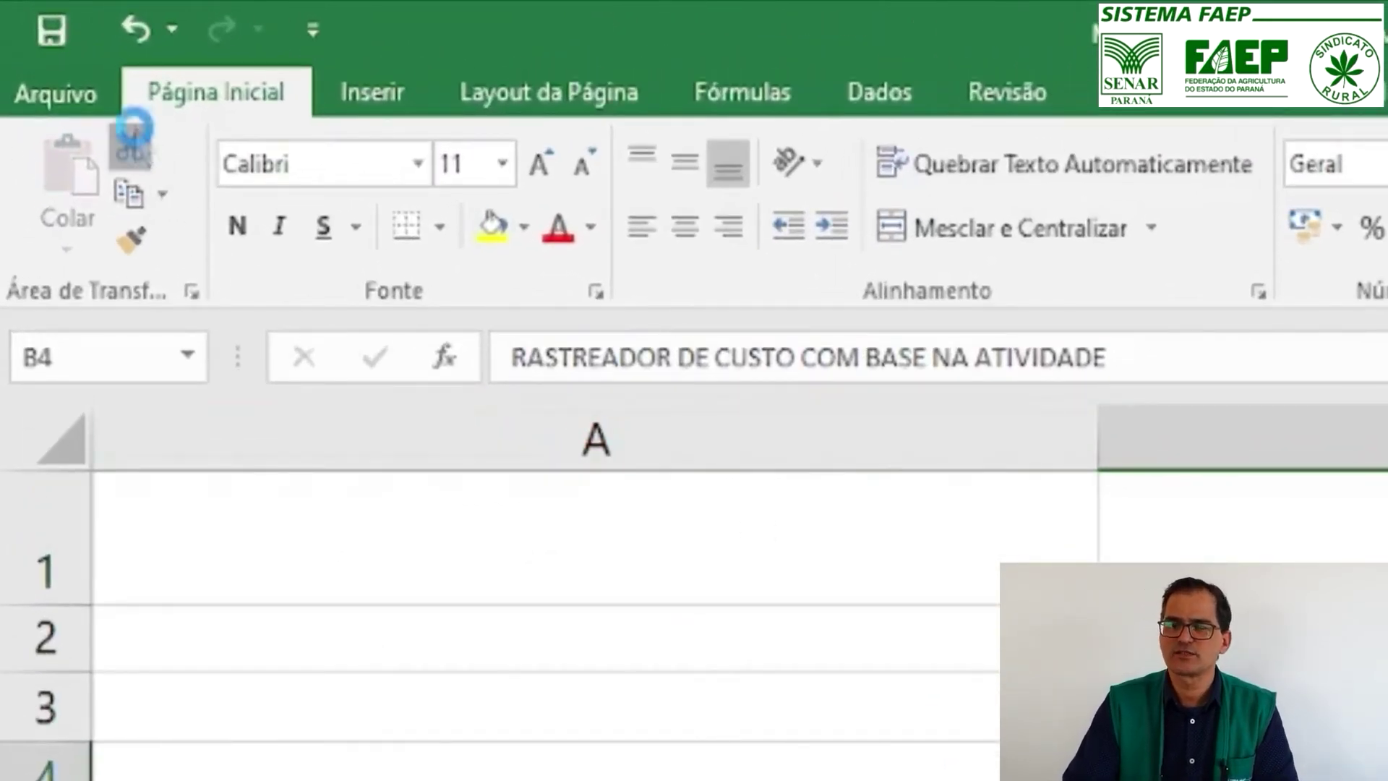
{"action": "left_click", "coordinate": [358, 544]}
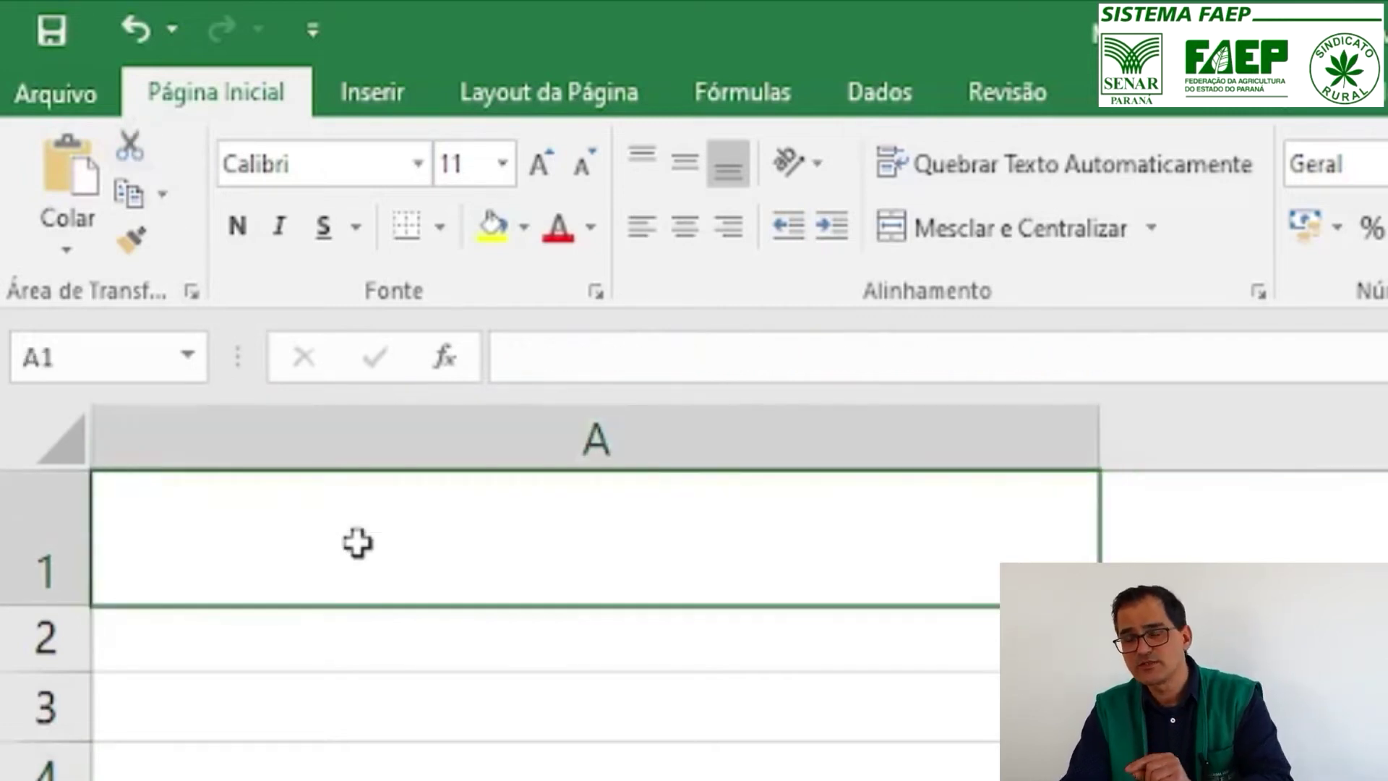
{"action": "left_click", "coordinate": [70, 152]}
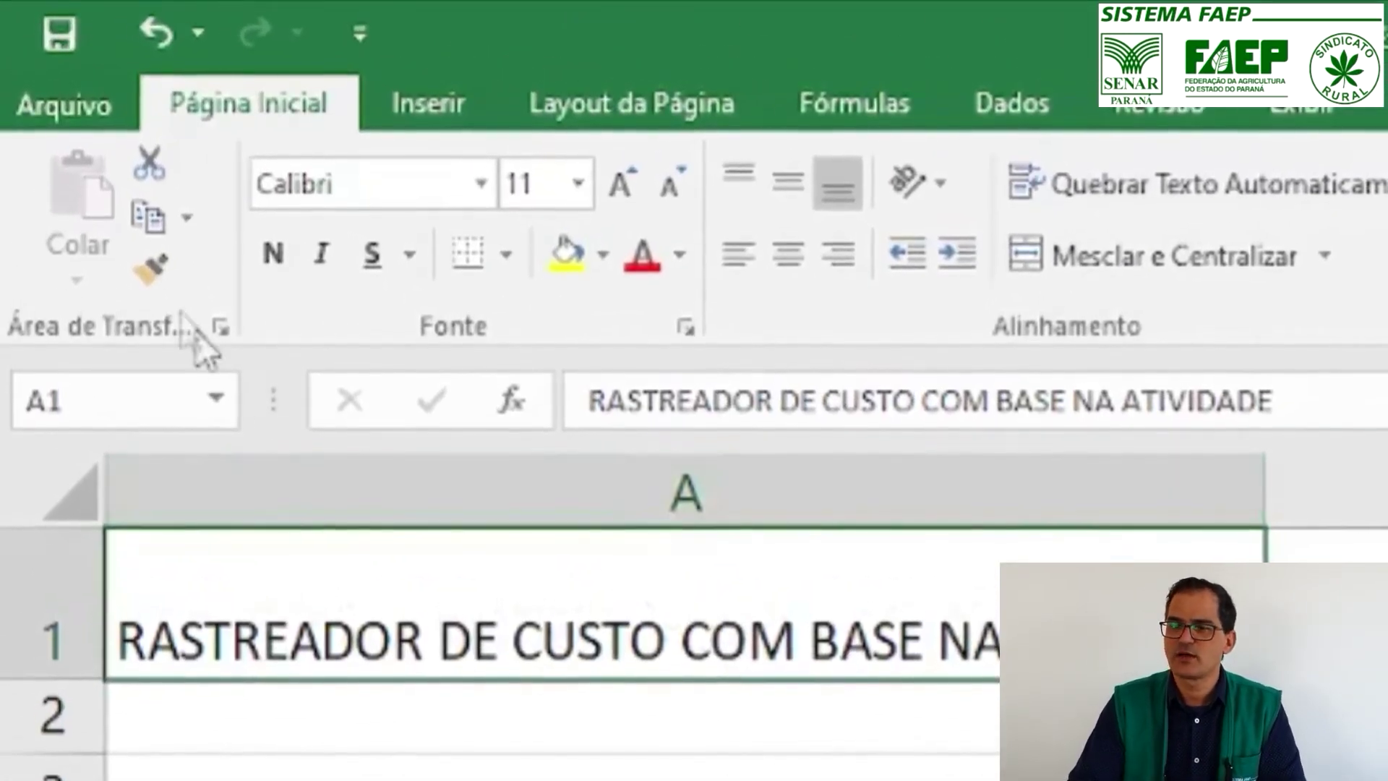
- Copy the A1 title into cell B3 and clear the copy marquee
{"action": "left_click", "coordinate": [145, 220]}
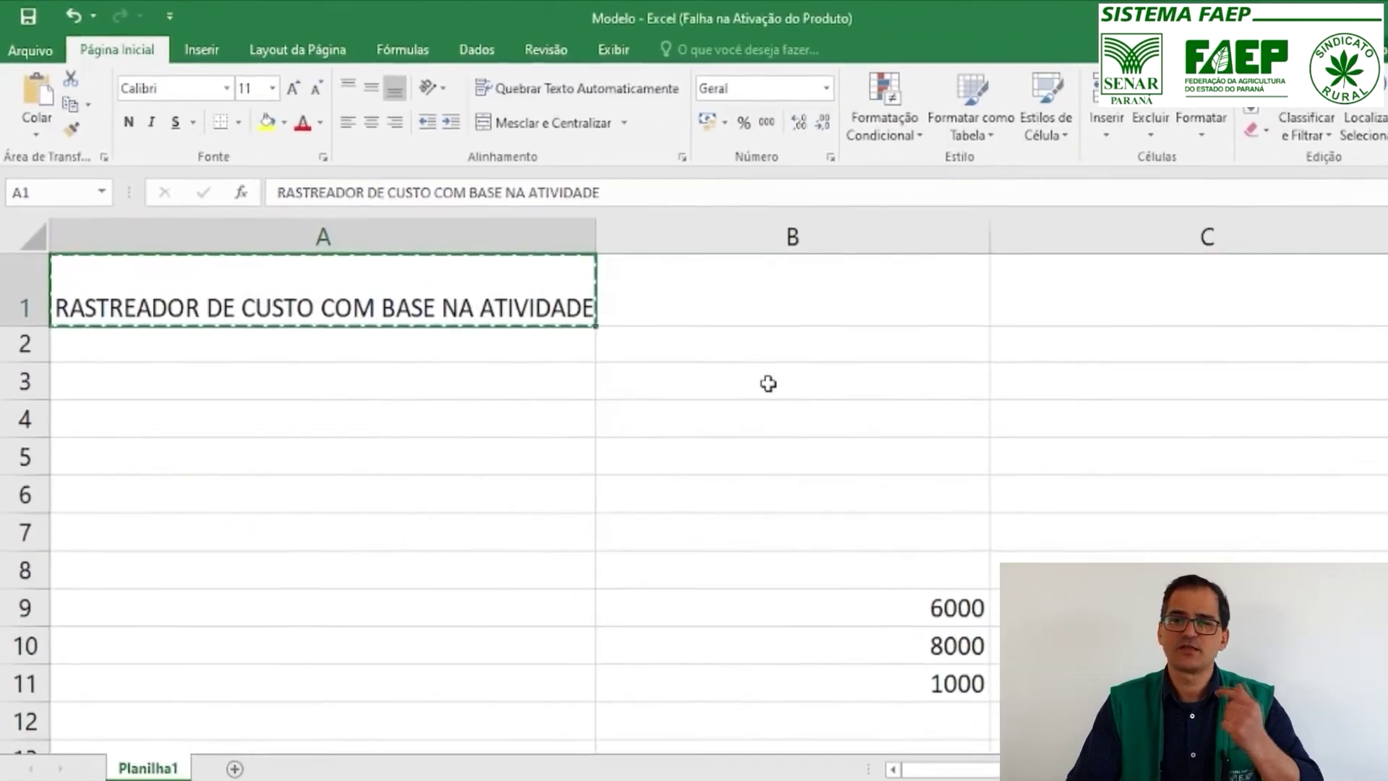
{"action": "left_click", "coordinate": [768, 384]}
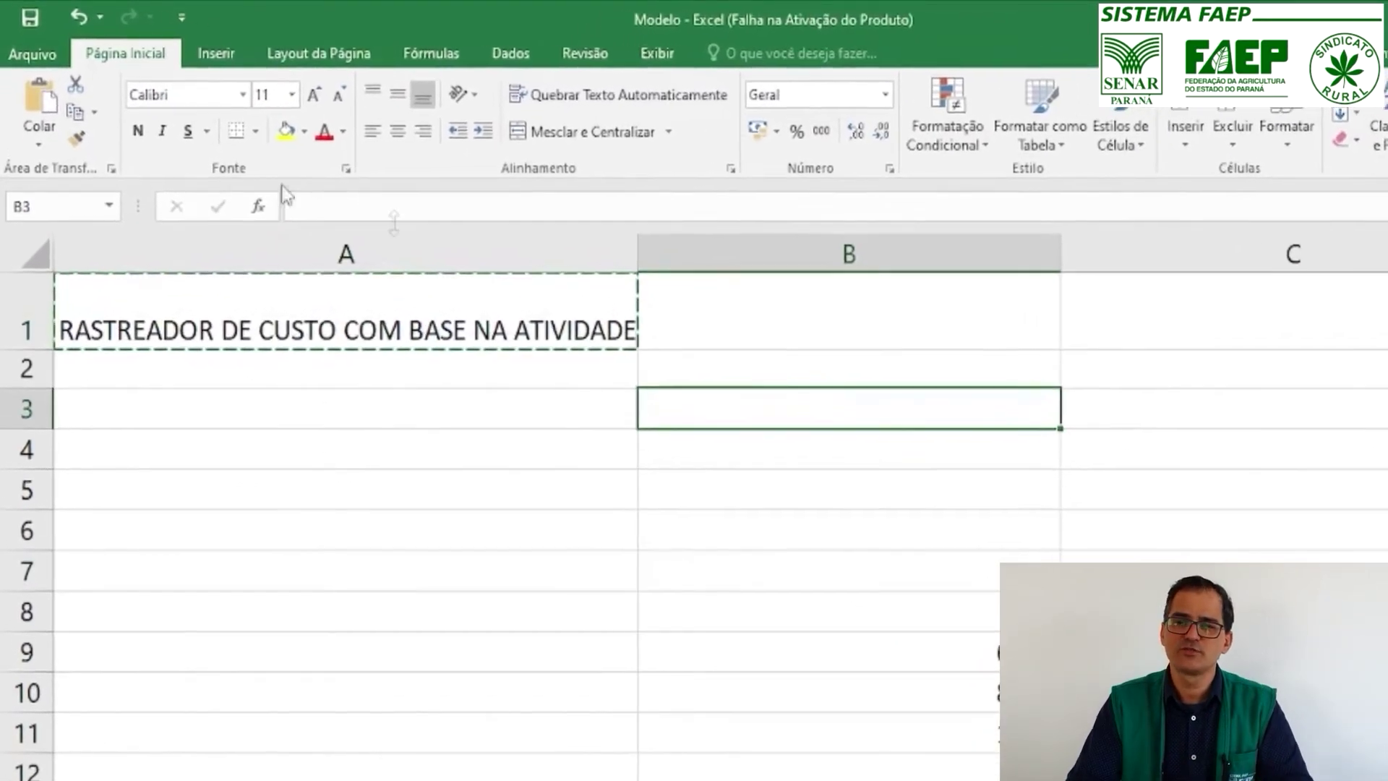
{"action": "left_click", "coordinate": [42, 100]}
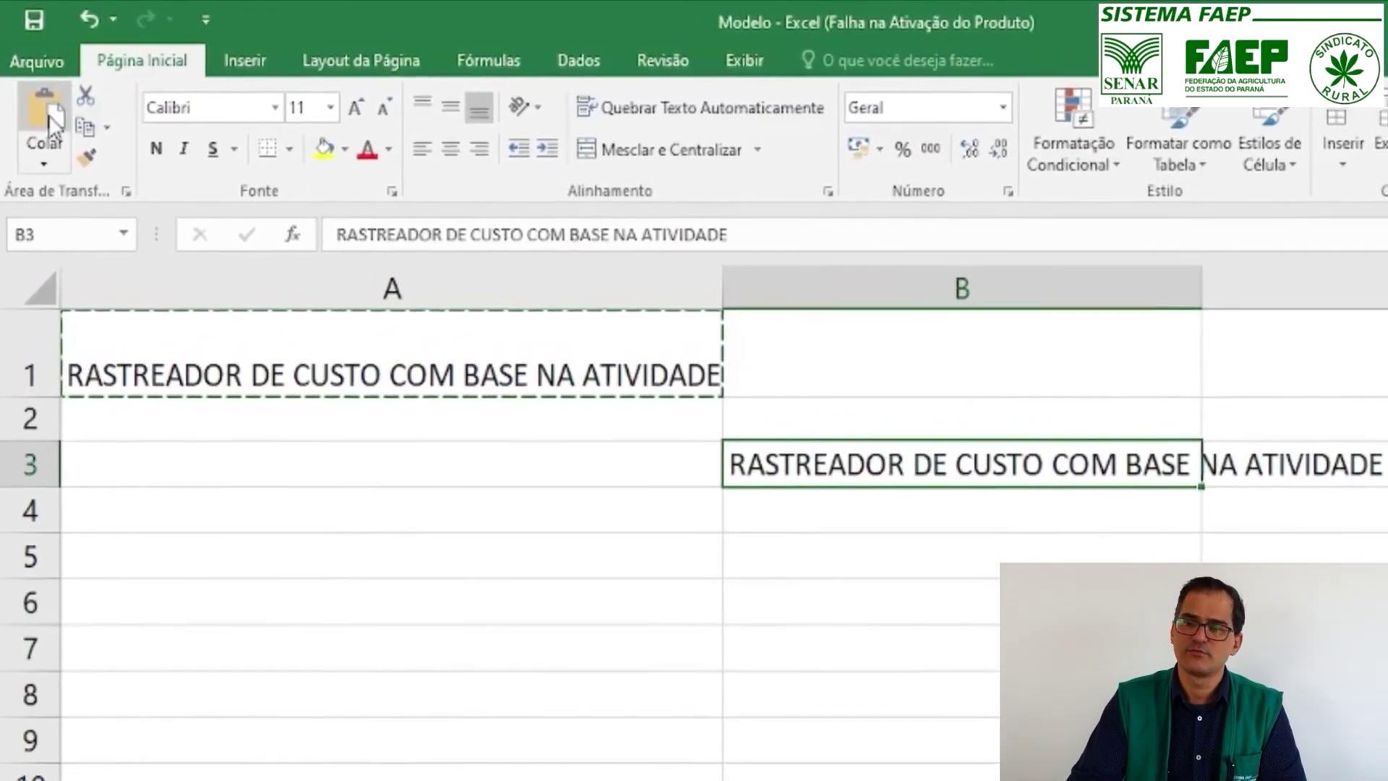
{"action": "key", "text": "Escape"}
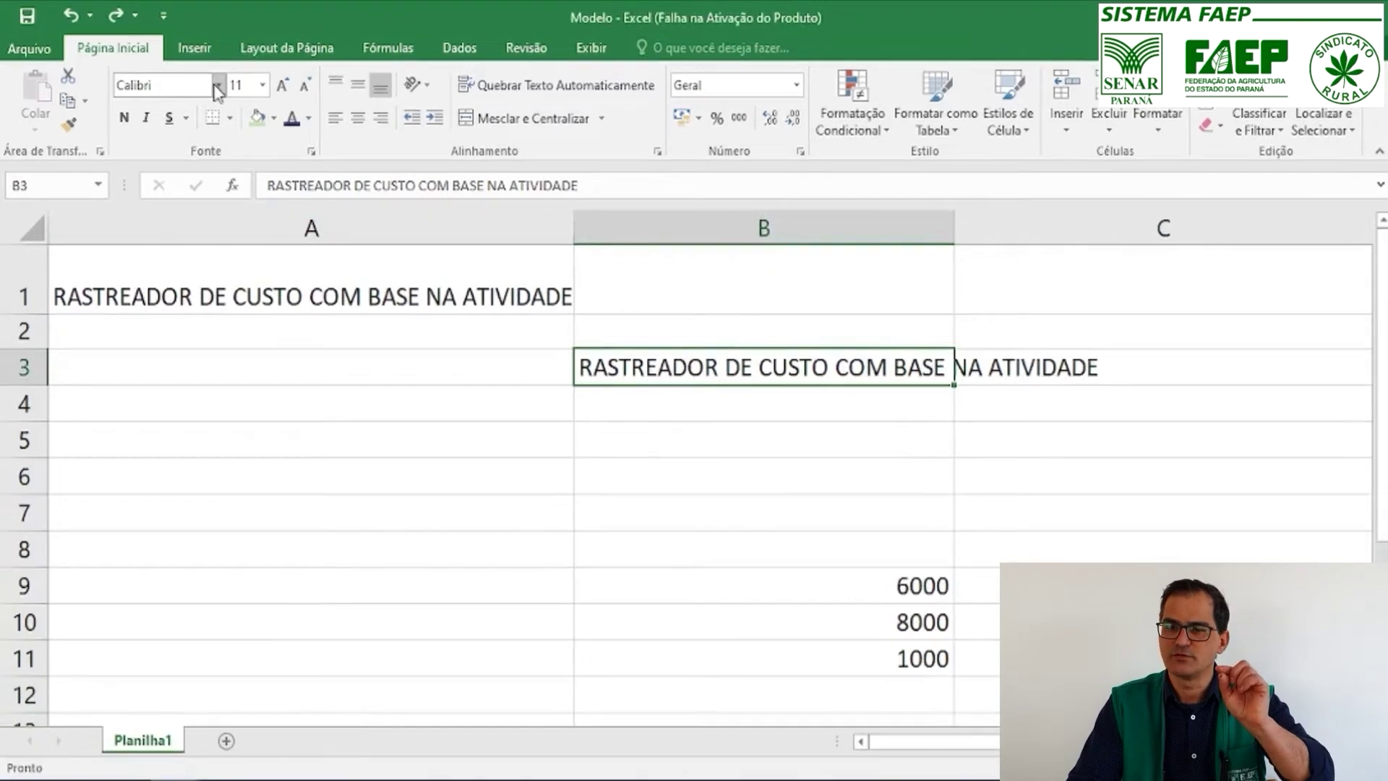
- Set the B3 title to Arial 20, bold, italic and underlined
{"action": "left_click", "coordinate": [215, 91]}
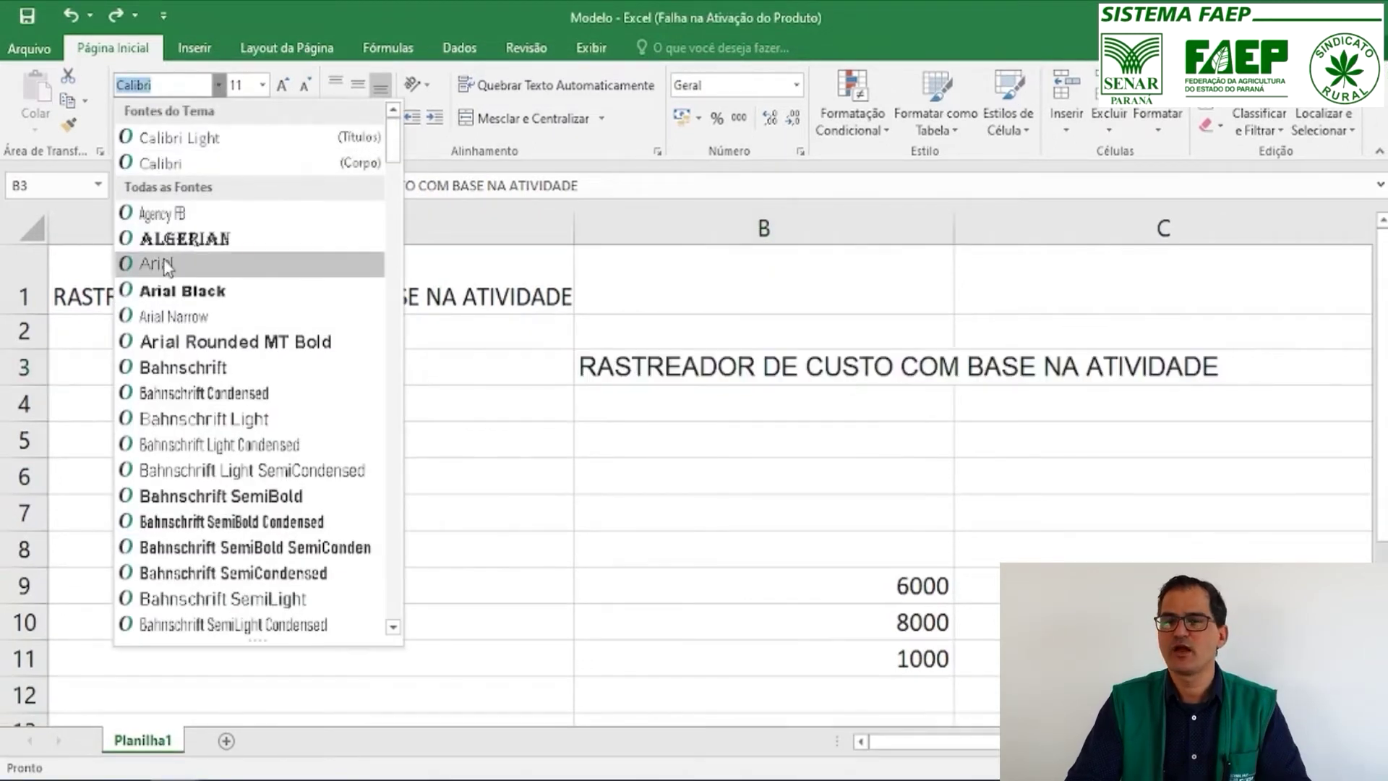
{"action": "left_click", "coordinate": [156, 263]}
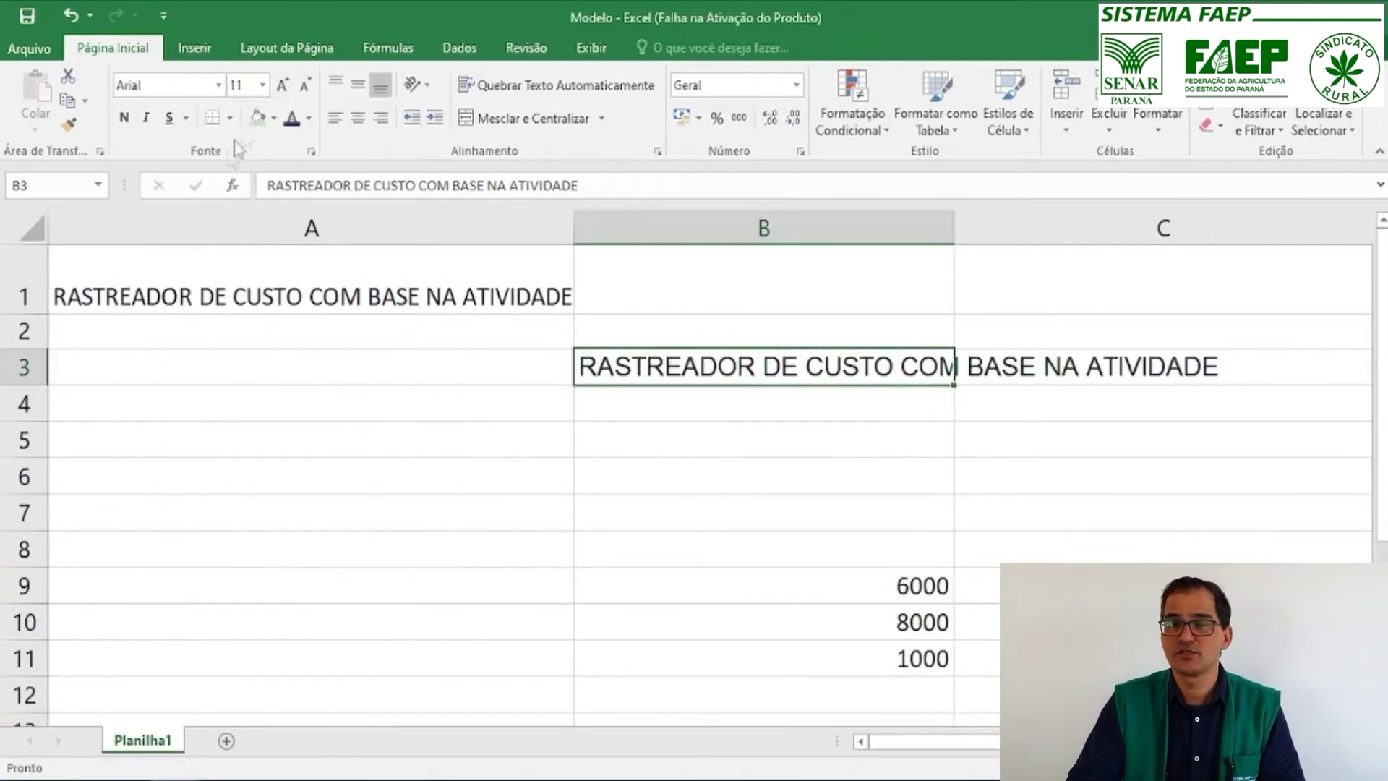
{"action": "left_click", "coordinate": [264, 85]}
{"action": "left_click", "coordinate": [241, 262]}
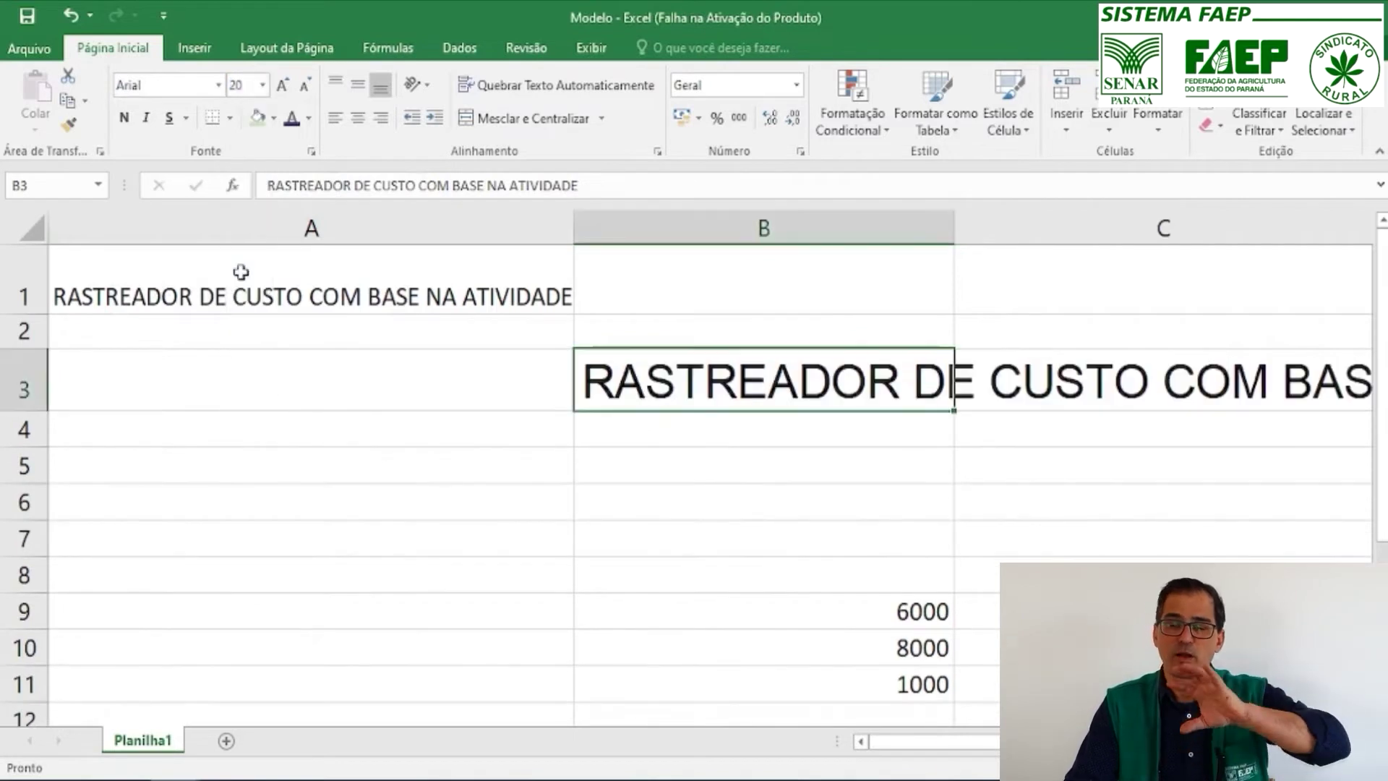
{"action": "left_click", "coordinate": [122, 120]}
{"action": "left_click", "coordinate": [147, 120]}
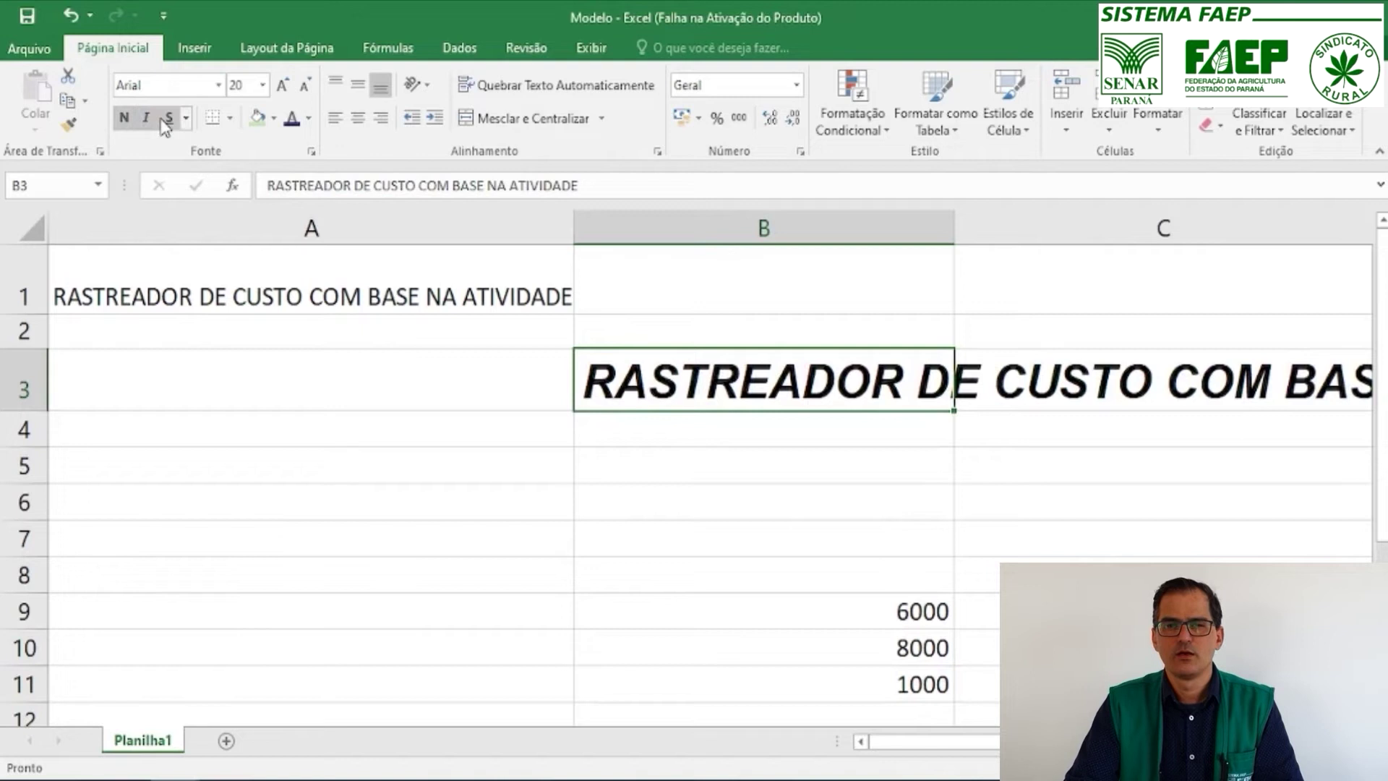
{"action": "left_click", "coordinate": [168, 118]}
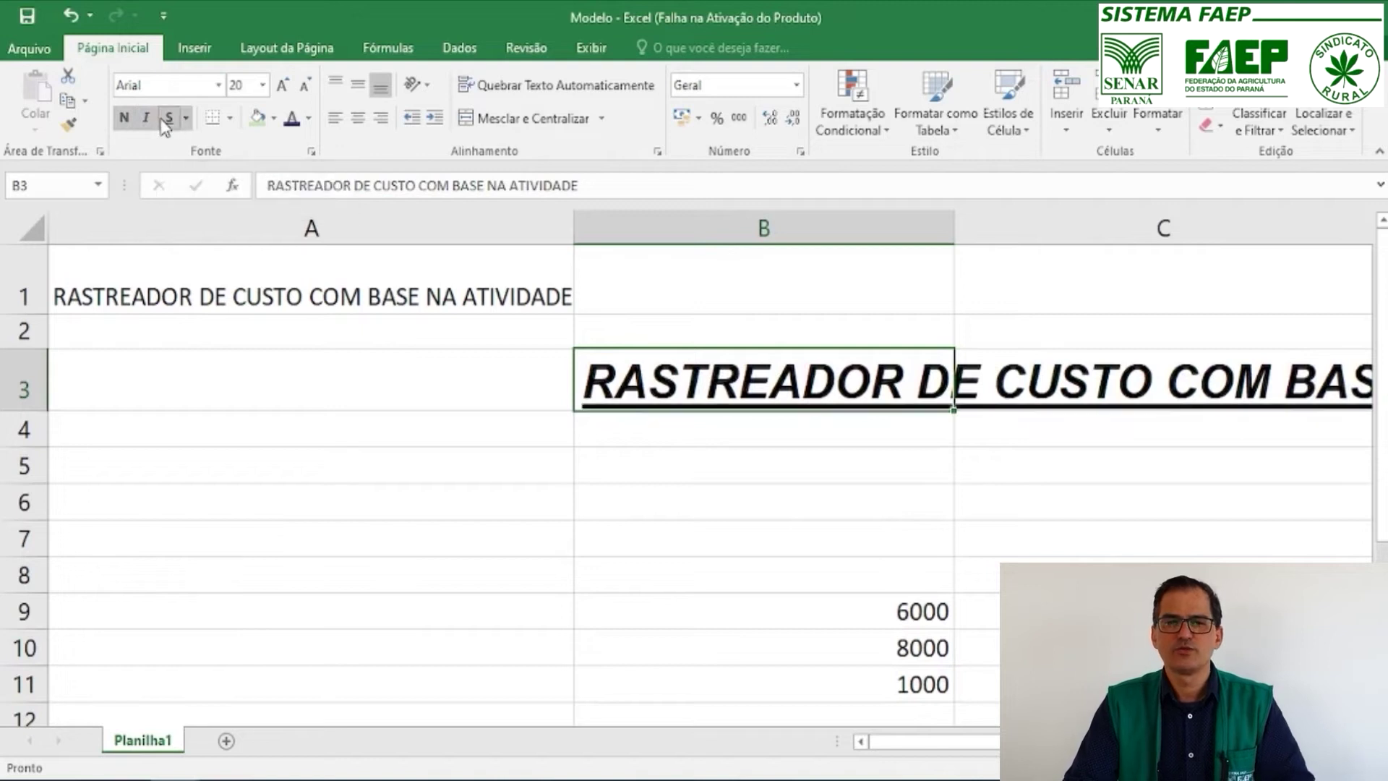
- Give B3 a light green fill and dark blue text colour
{"action": "left_click", "coordinate": [273, 123]}
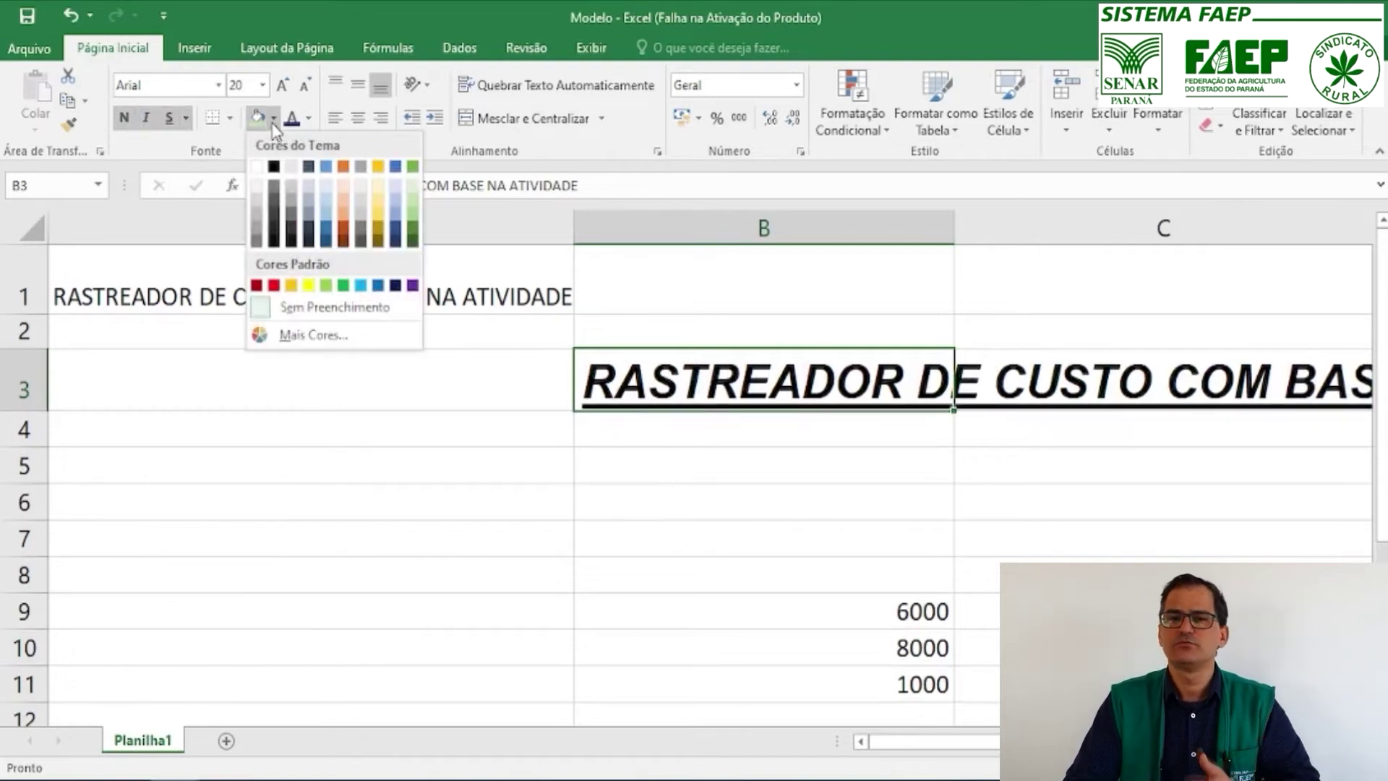
{"action": "left_click", "coordinate": [412, 186]}
{"action": "left_click", "coordinate": [309, 118]}
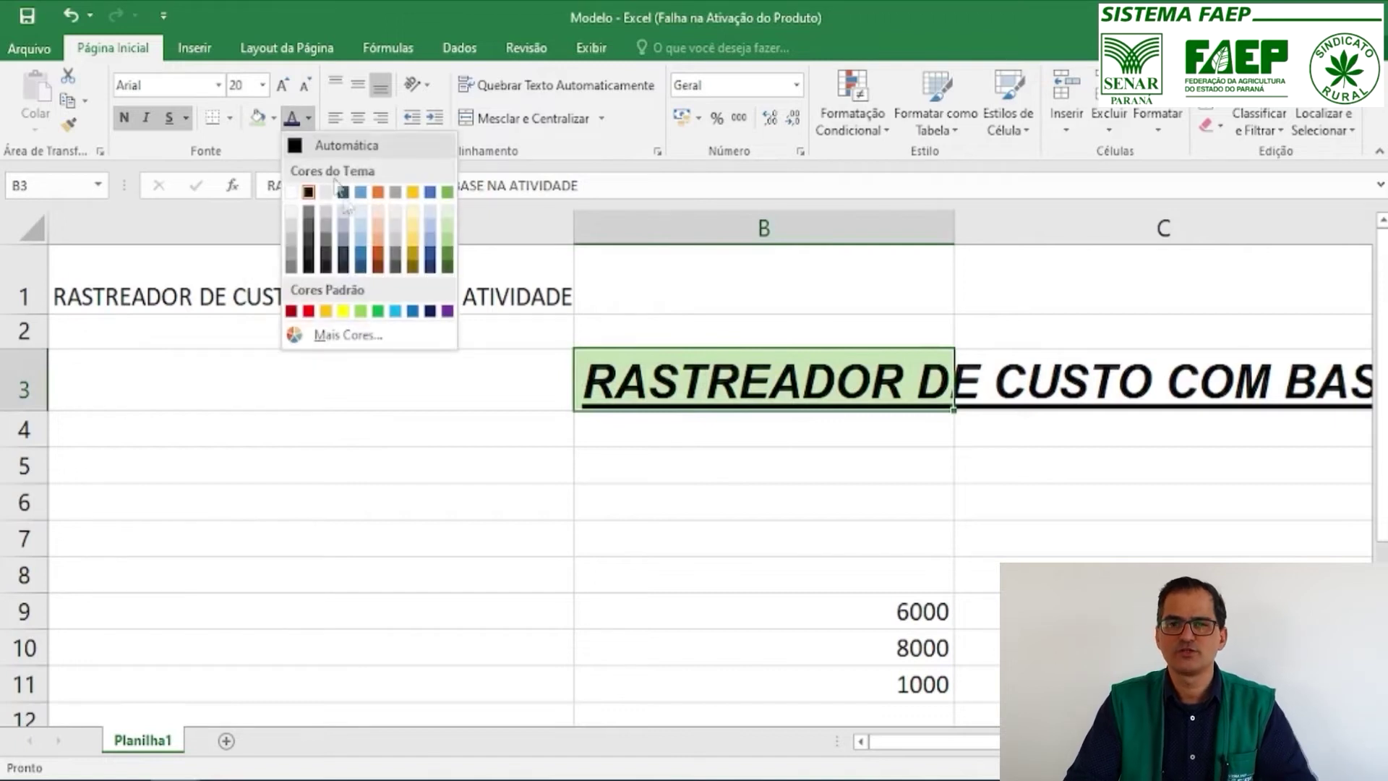
{"action": "left_click", "coordinate": [432, 265]}
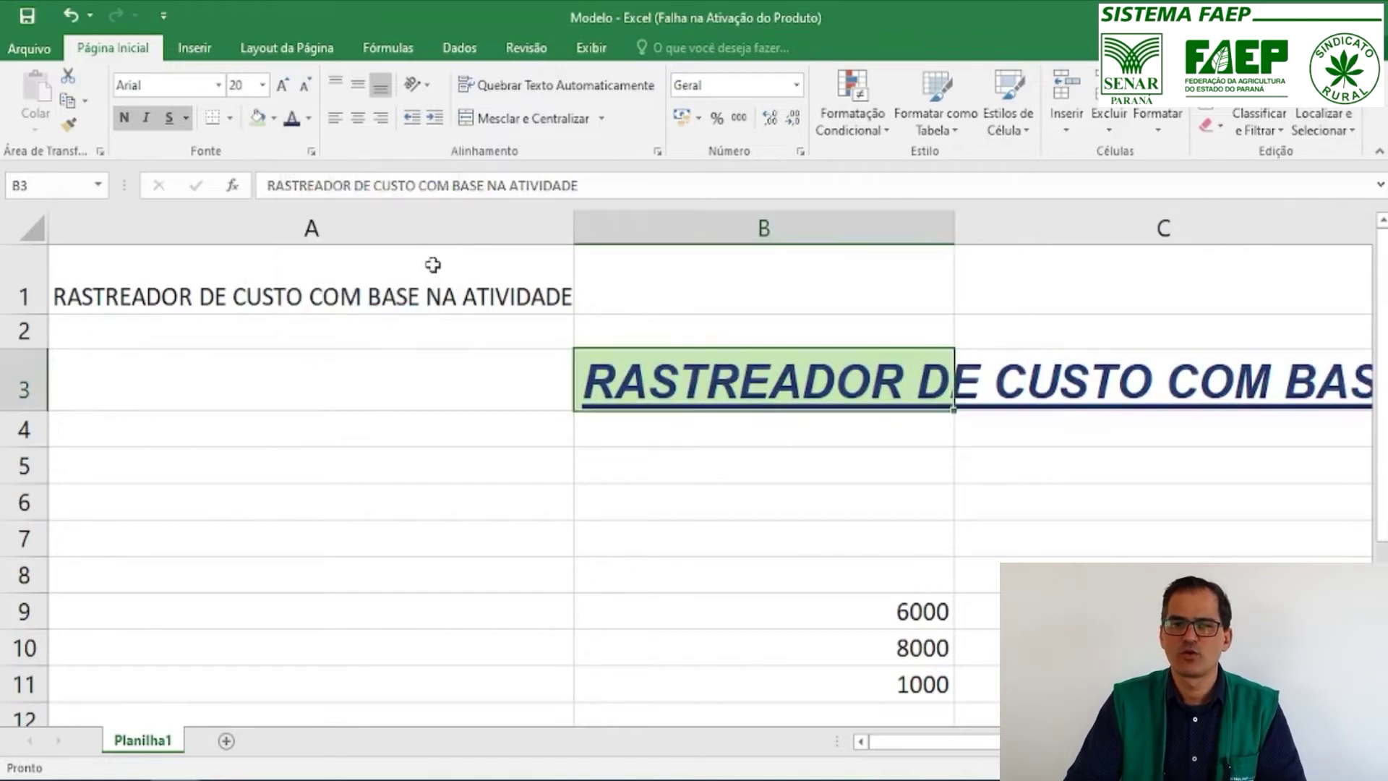
{"action": "left_click", "coordinate": [463, 460]}
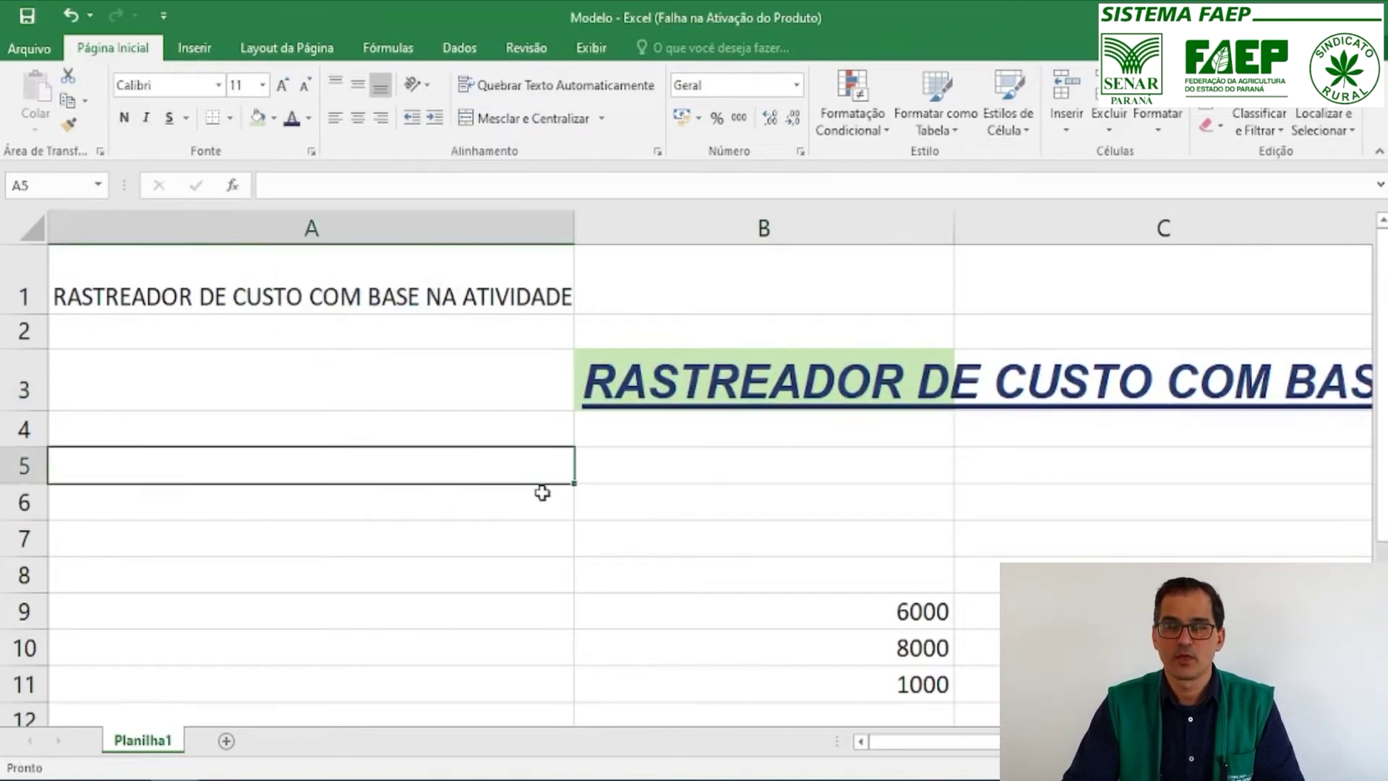
{"action": "left_click", "coordinate": [741, 376]}
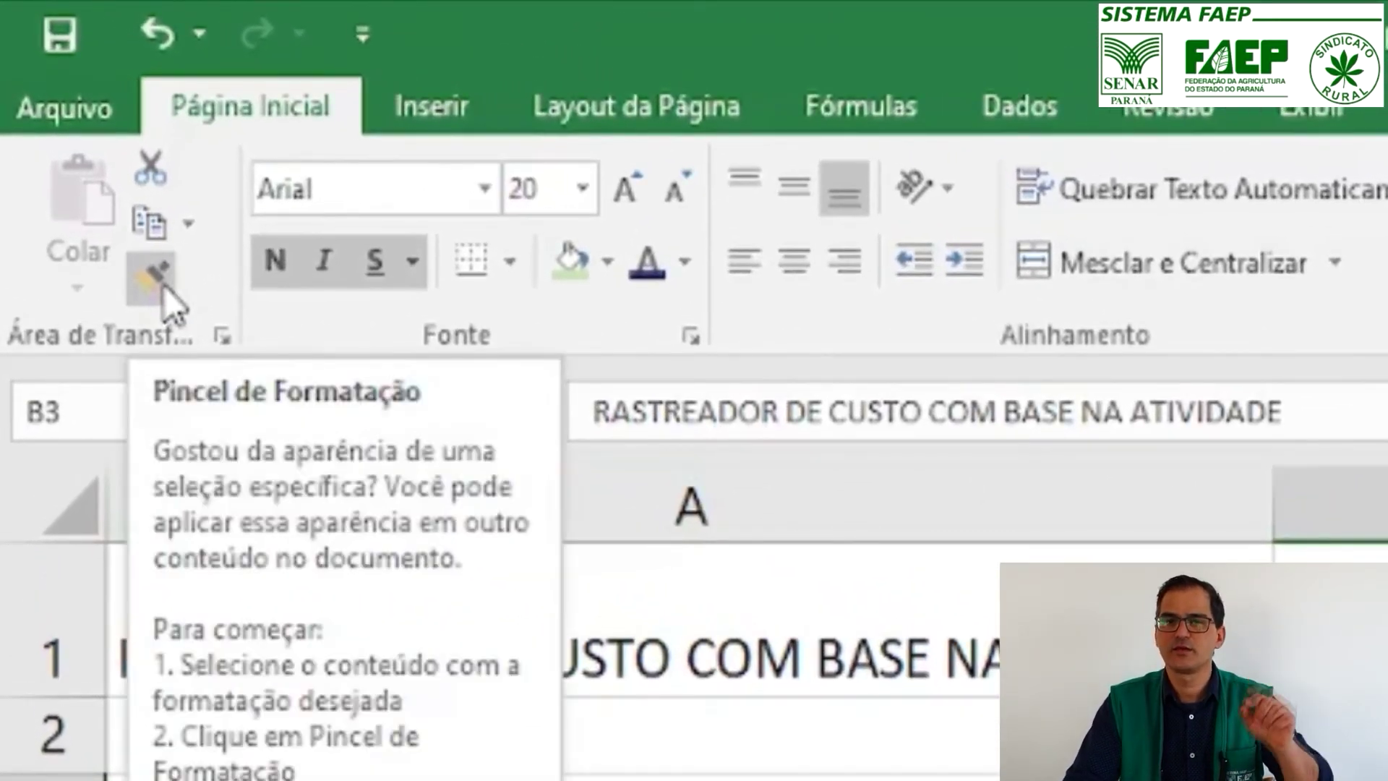
- Copy B3's formatting onto the A1 title with Format Painter, then undo the B3 copy
{"action": "left_click", "coordinate": [164, 285]}
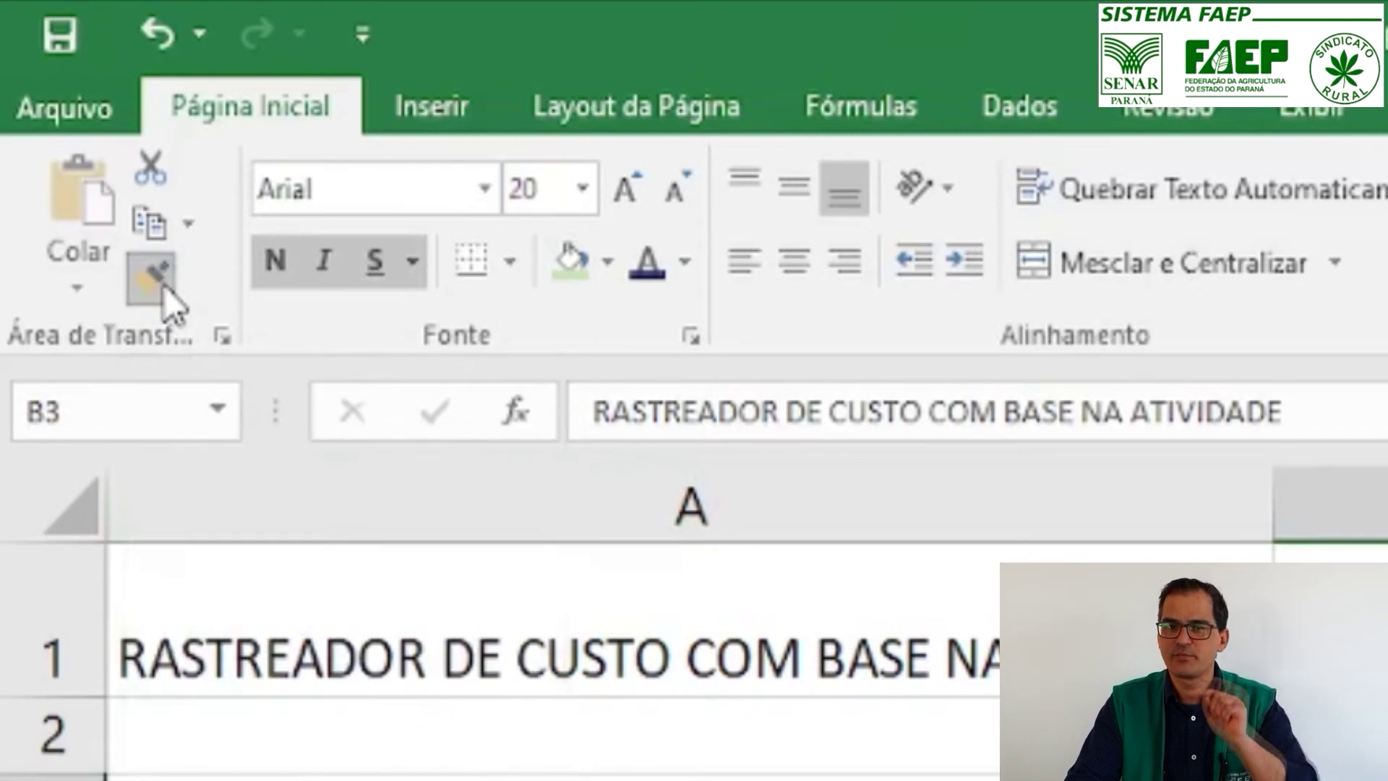
{"action": "left_click", "coordinate": [279, 630]}
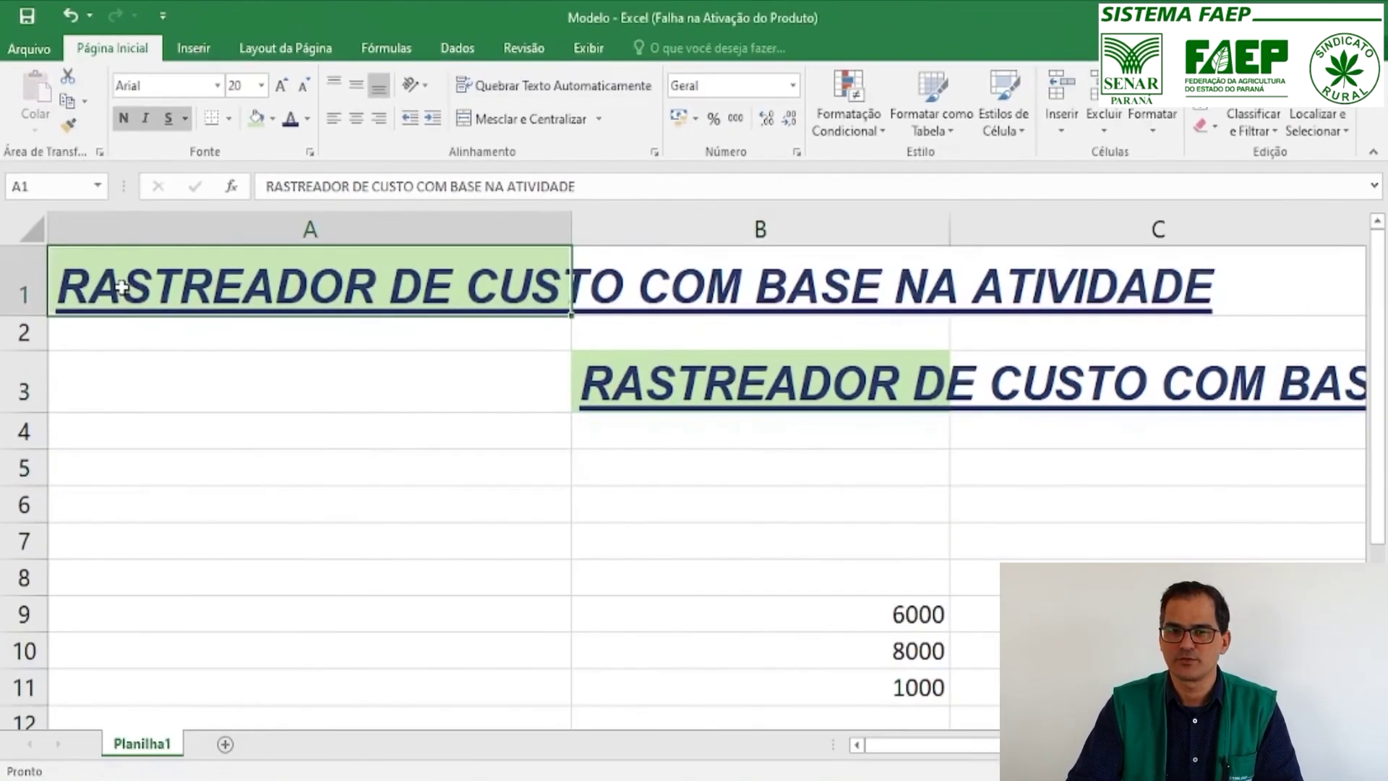
{"action": "key", "text": "ctrl+z"}
- Merge and centre the title across A1:C1, then toggle the merge off again
{"action": "left_click", "coordinate": [299, 294]}
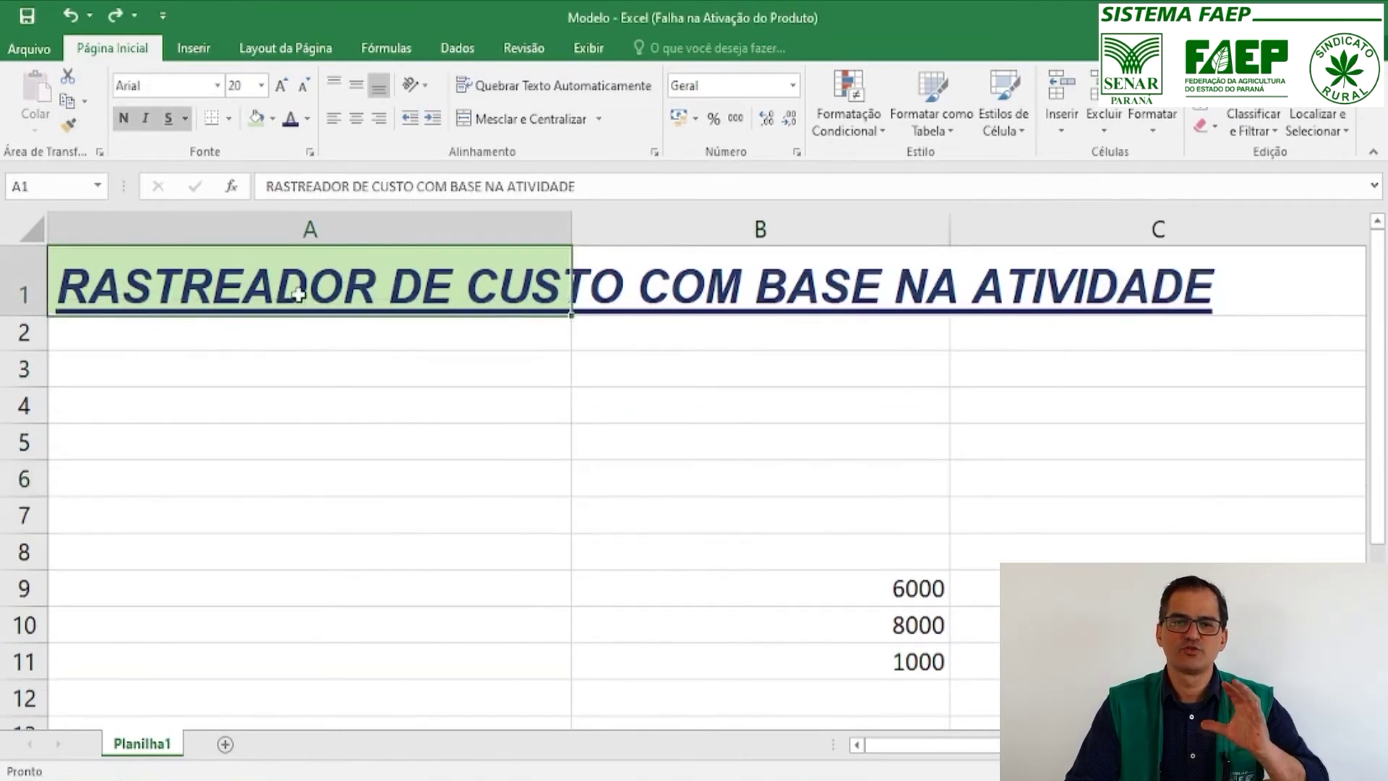
{"action": "left_click_drag", "start_coordinate": [616, 277], "coordinate": [1118, 278]}
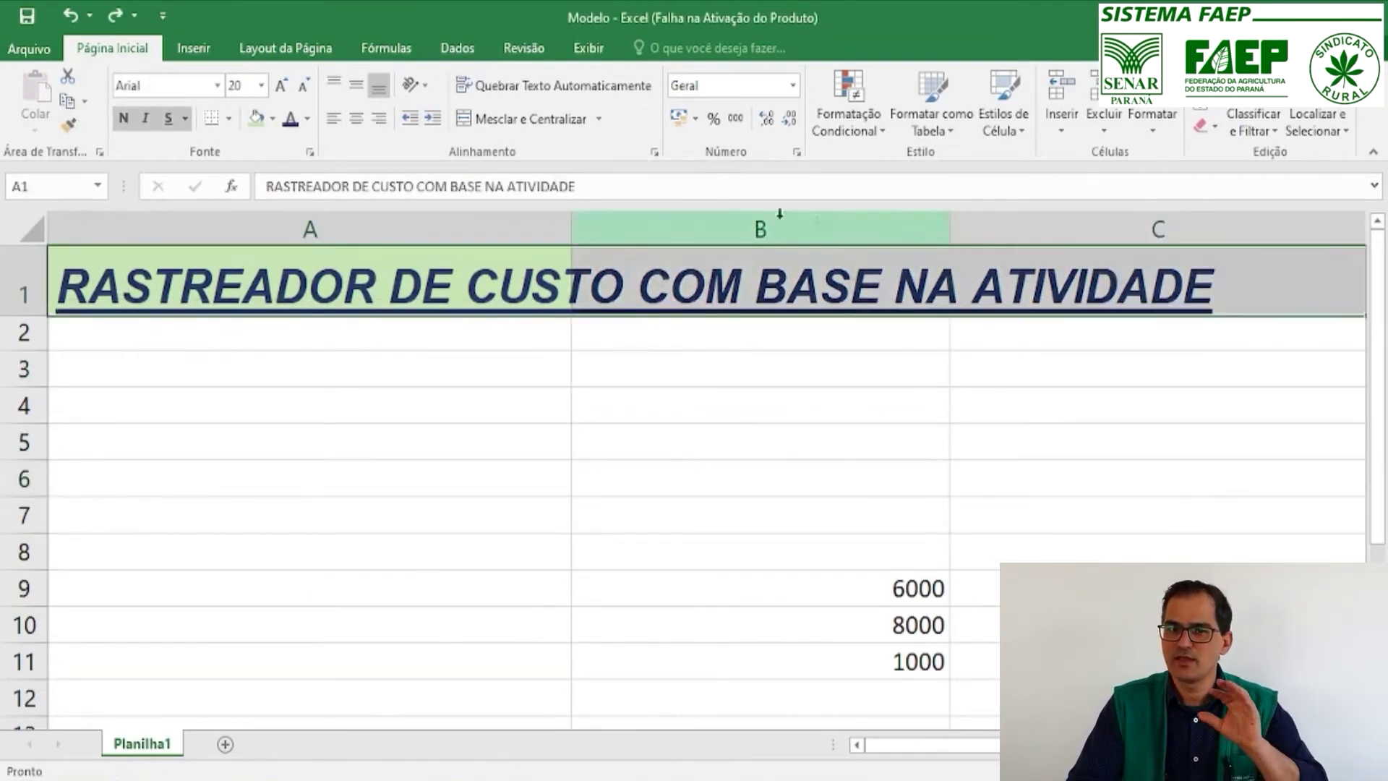
{"action": "left_click", "coordinate": [507, 116]}
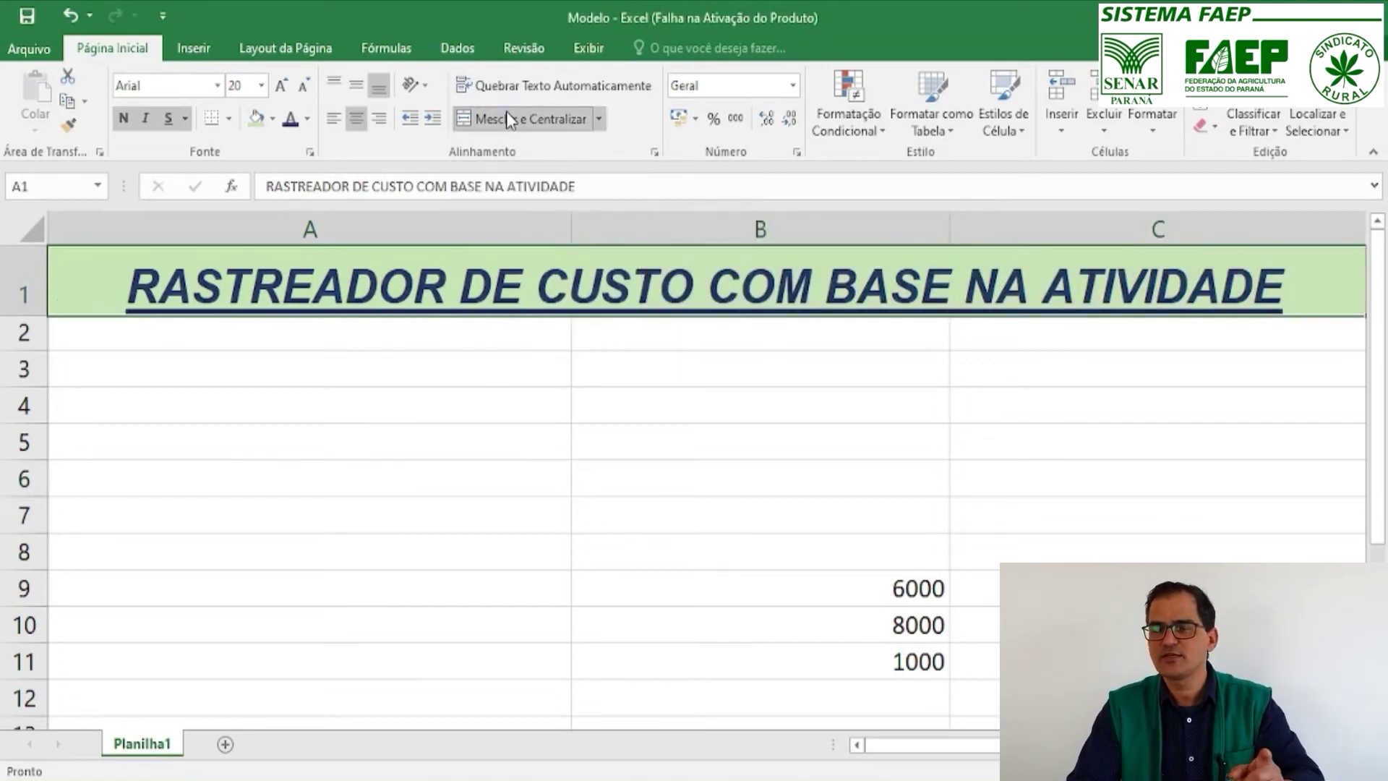
{"action": "left_click", "coordinate": [548, 475]}
{"action": "left_click", "coordinate": [449, 347]}
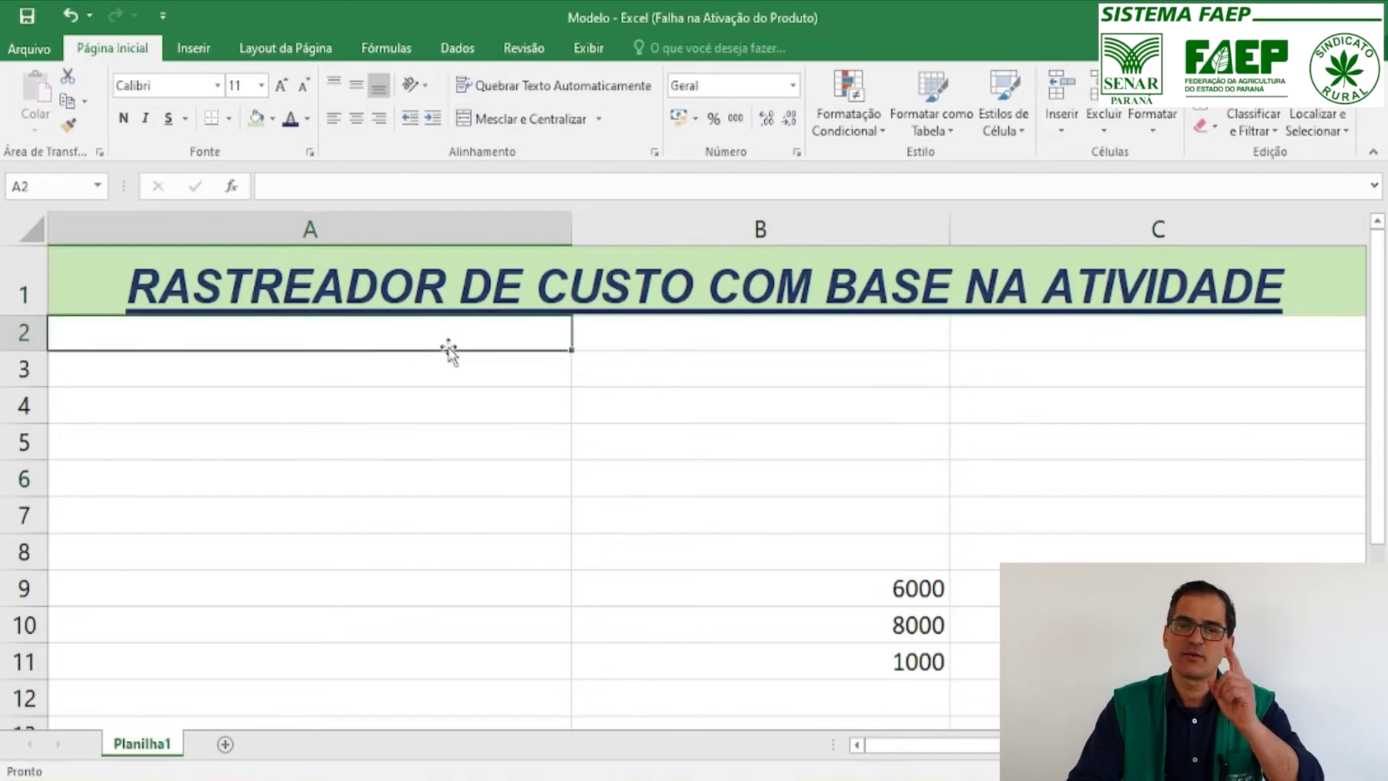
{"action": "key", "text": "Right"}
{"action": "key", "text": "Right"}
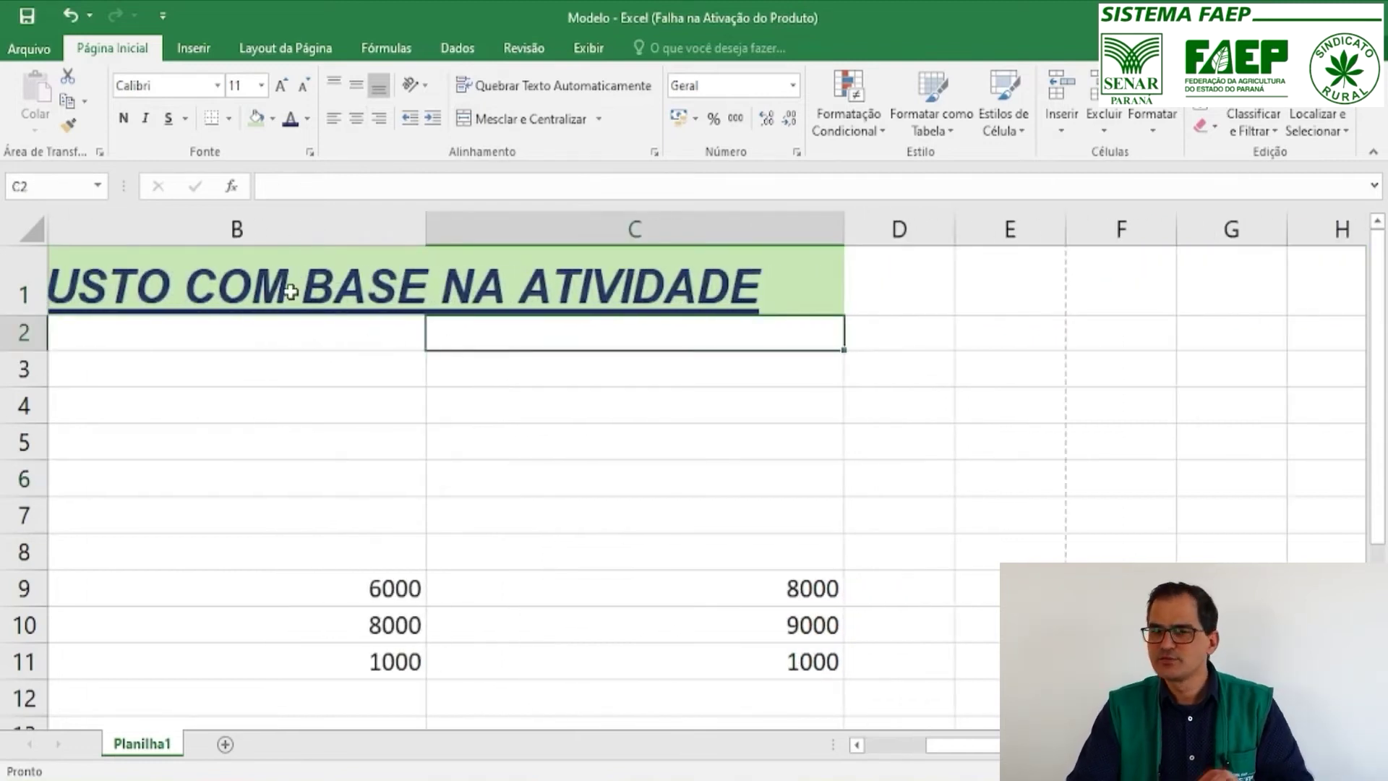
{"action": "left_click", "coordinate": [290, 291]}
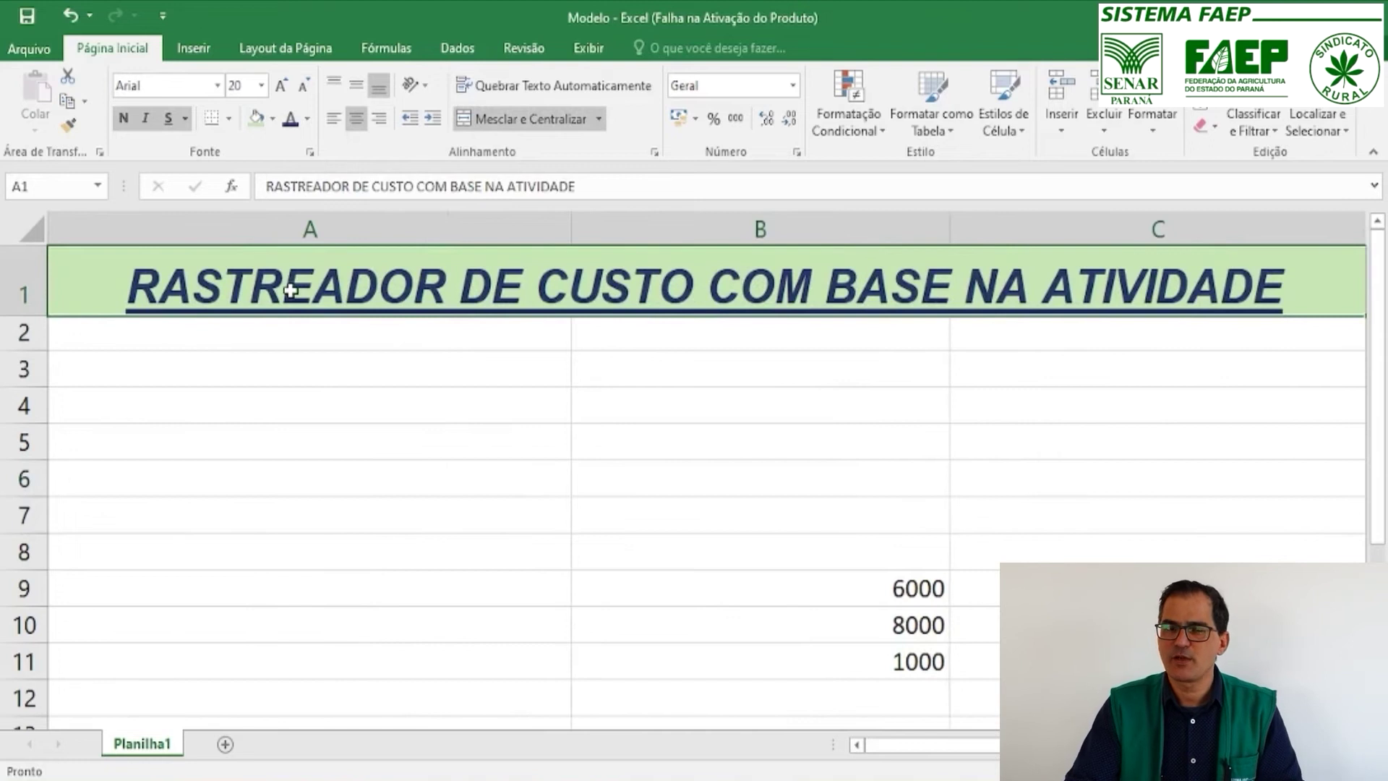
{"action": "left_click", "coordinate": [500, 115]}
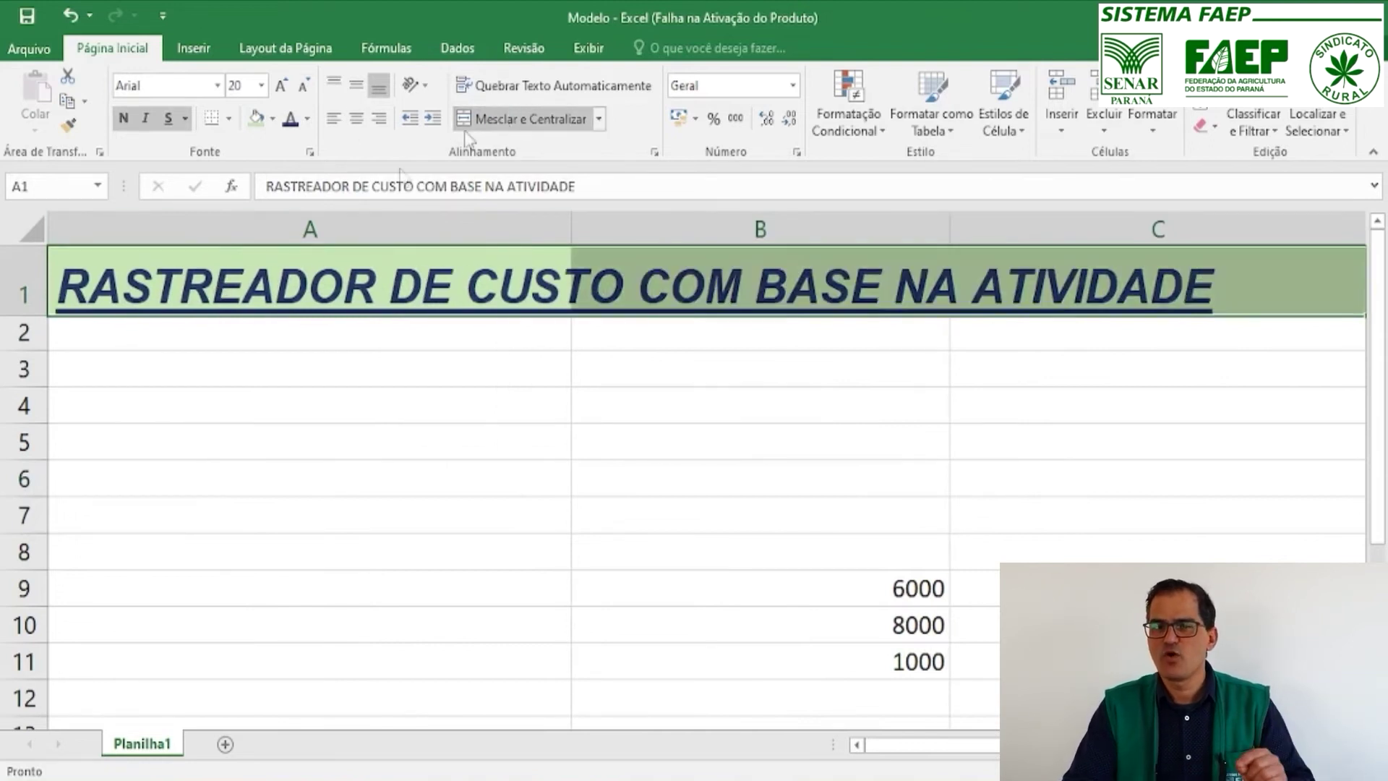
- Try wrap text, 8-point size and downward rotation on the title, then drag row 1 to 45 points
{"action": "left_click", "coordinate": [506, 86]}
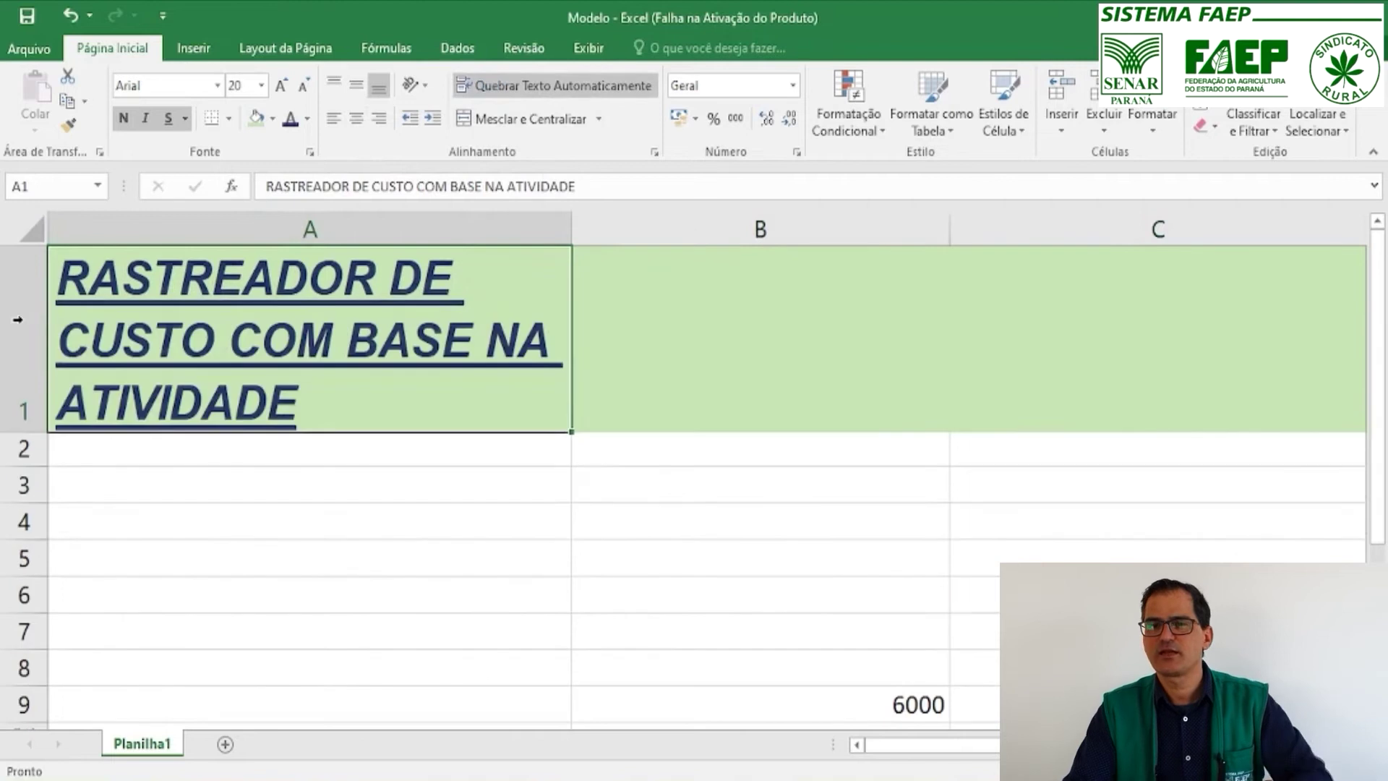
{"action": "left_click", "coordinate": [341, 544]}
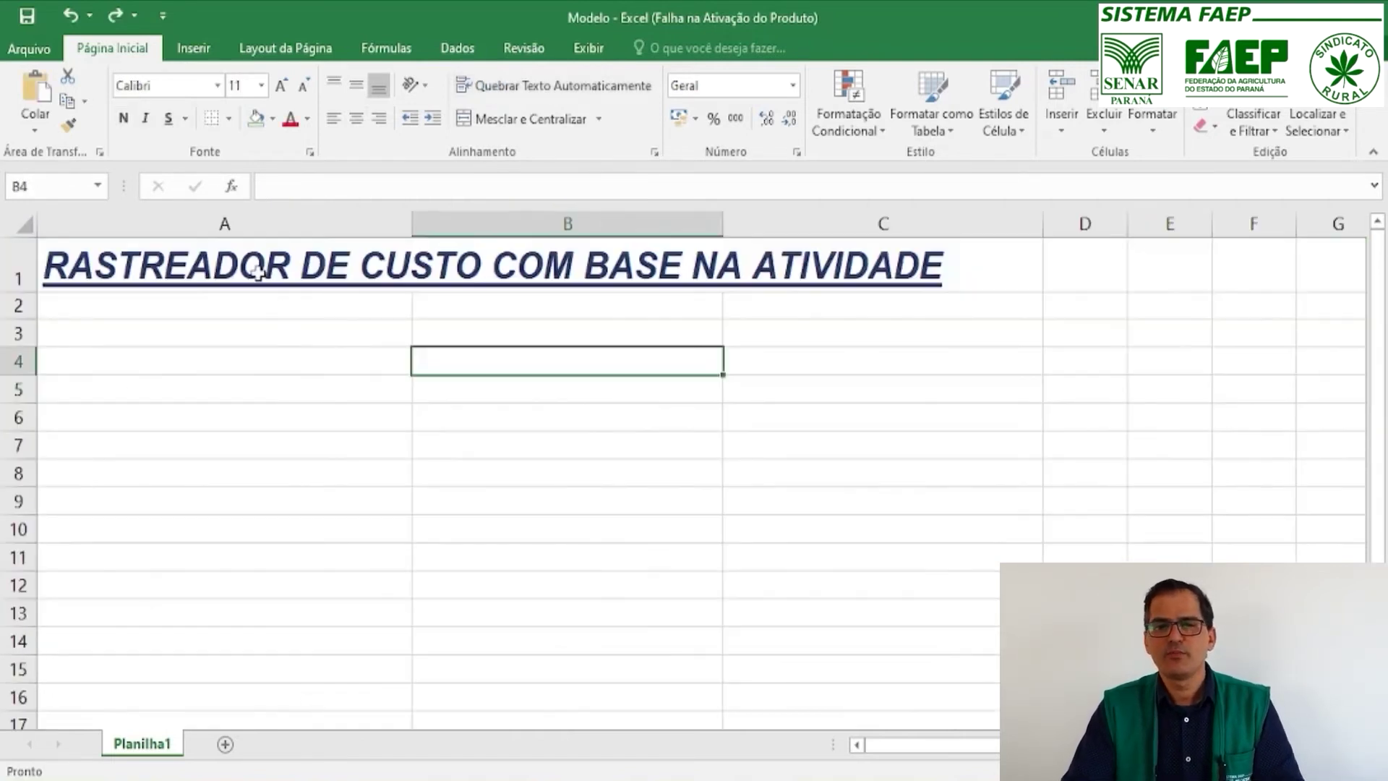
{"action": "left_click", "coordinate": [248, 272]}
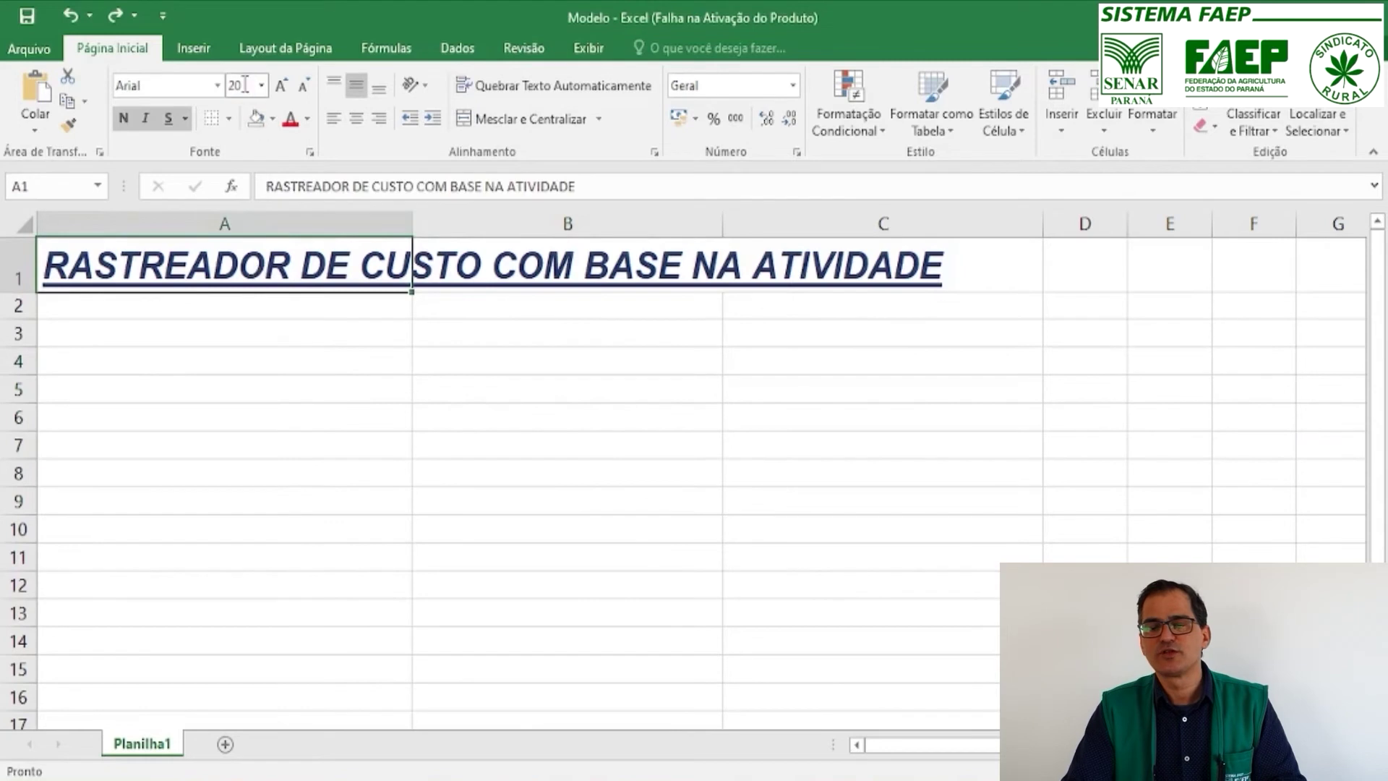
{"action": "type", "text": "8"}
{"action": "key", "text": "Return"}
{"action": "left_click", "coordinate": [415, 85]}
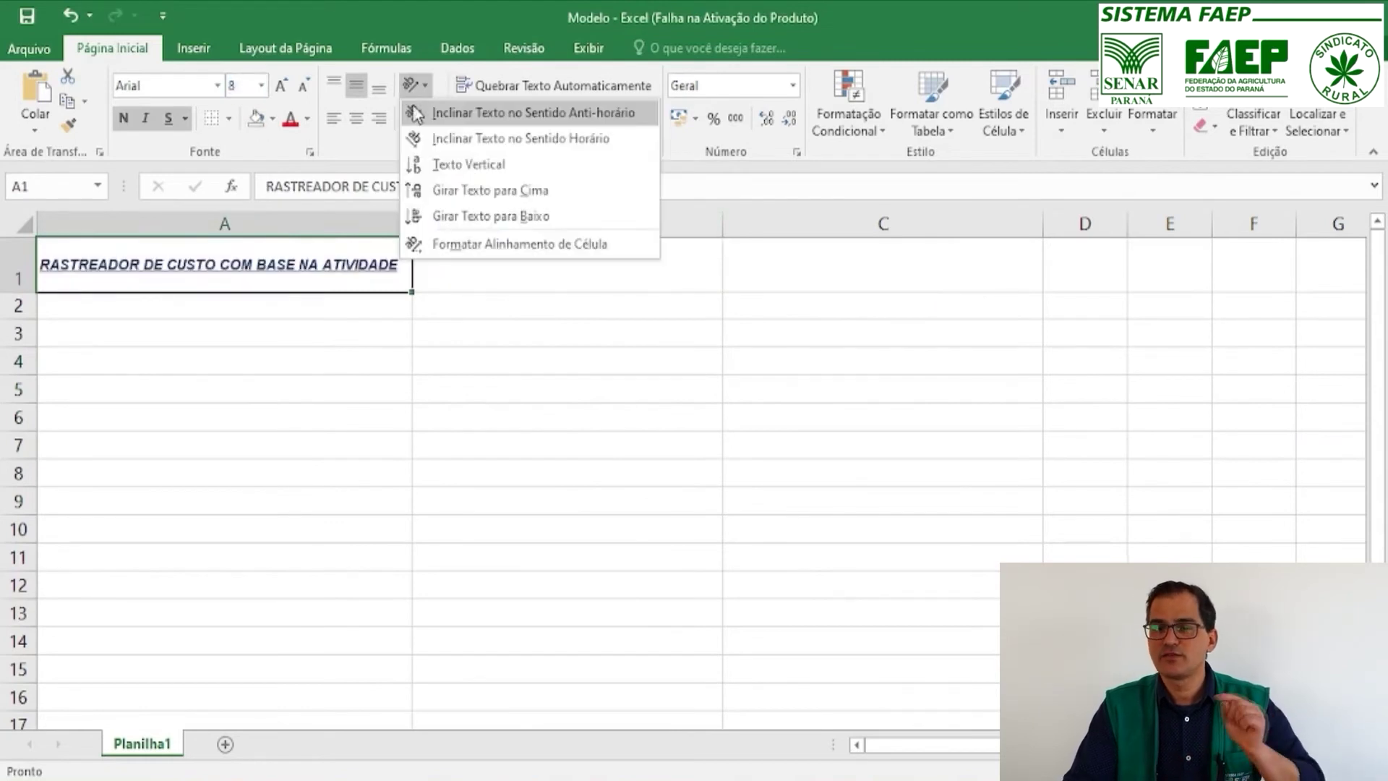
{"action": "left_click", "coordinate": [509, 217]}
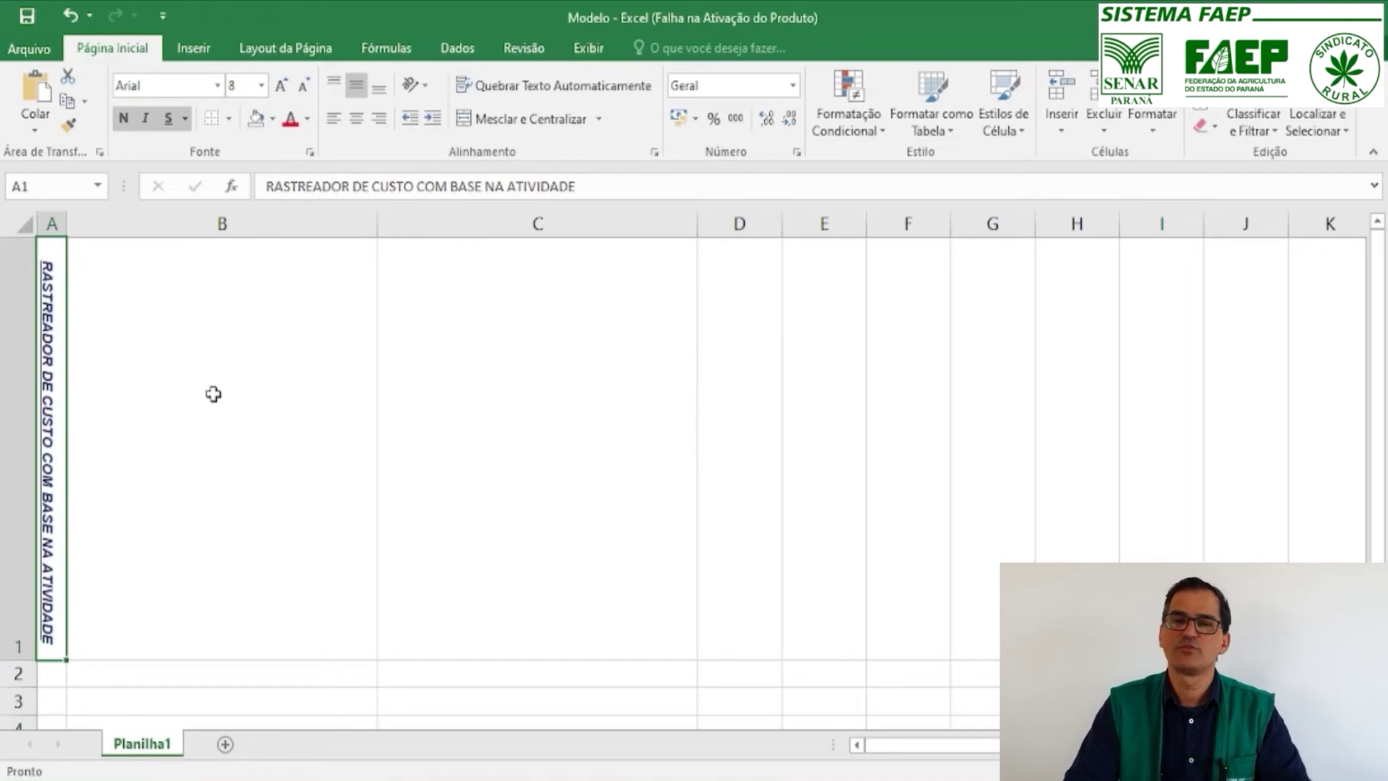
{"action": "left_click_drag", "start_coordinate": [19, 317], "coordinate": [19, 357]}
{"action": "left_click", "coordinate": [103, 312]}
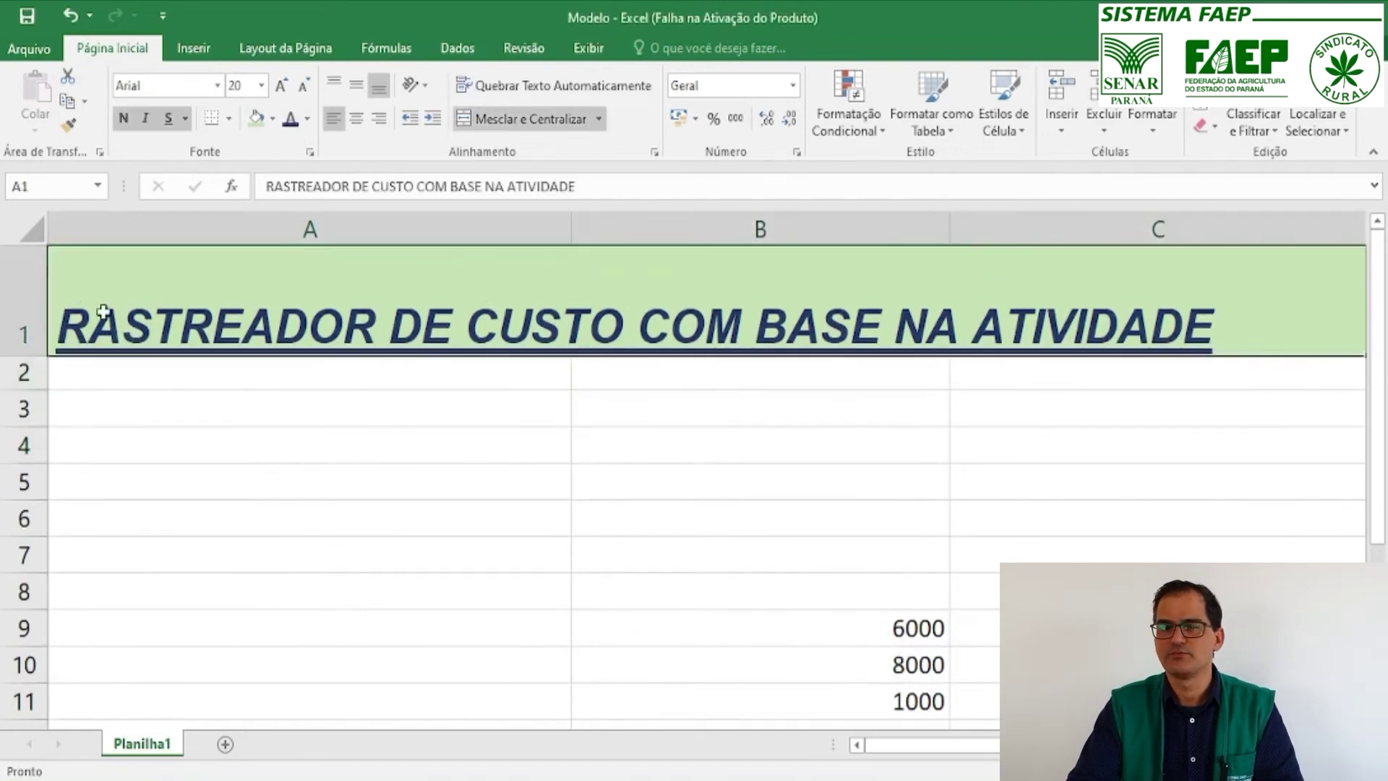
- Cycle the A1 title through centre, right, top, middle and bottom alignment
{"action": "left_click", "coordinate": [355, 121]}
{"action": "left_click", "coordinate": [379, 120]}
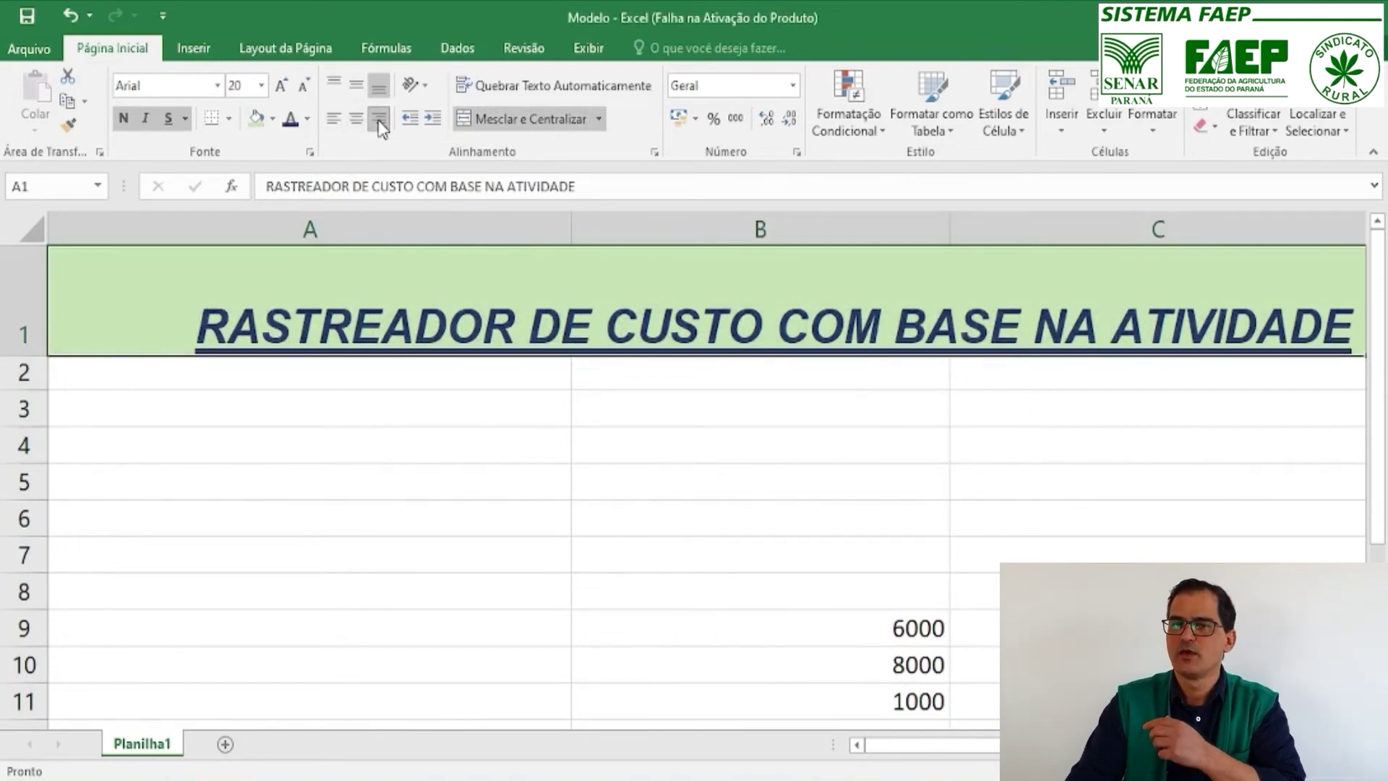
{"action": "left_click", "coordinate": [334, 86]}
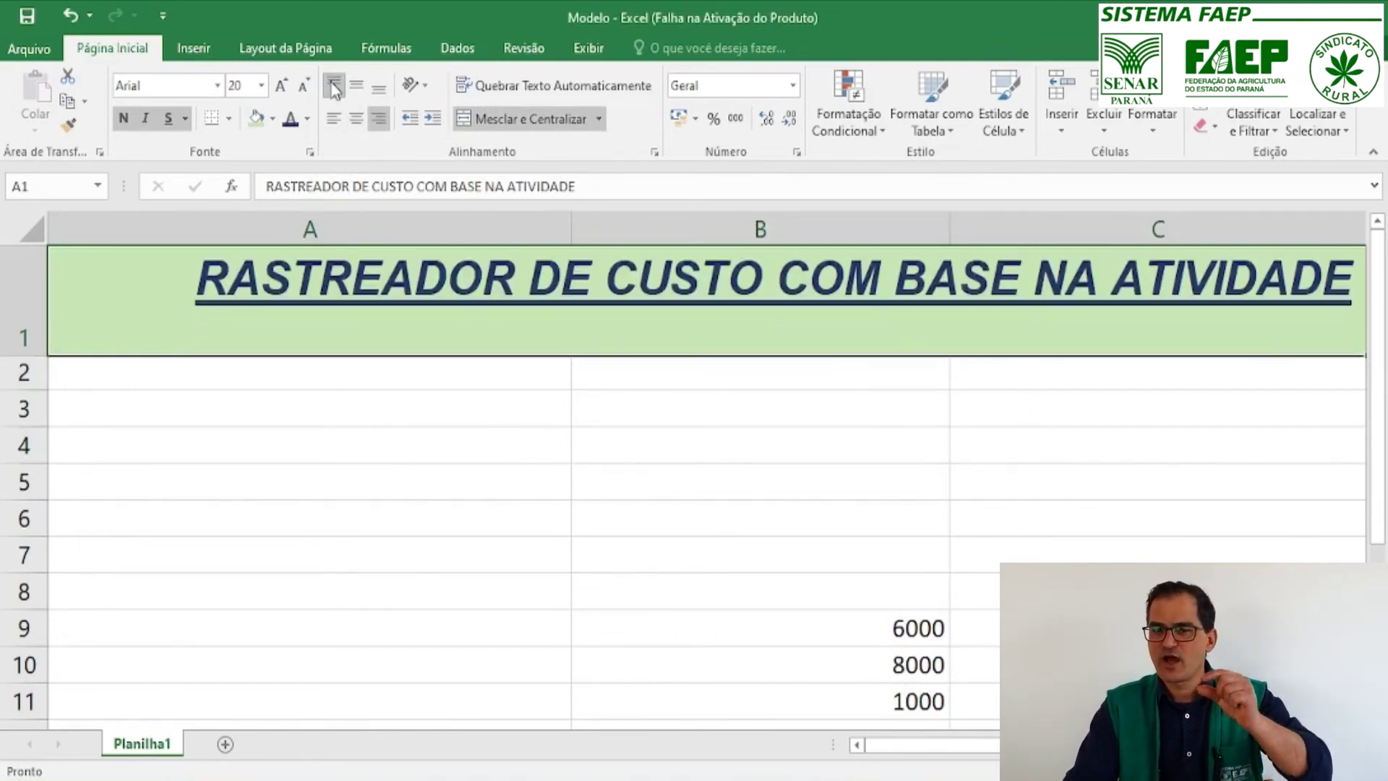
{"action": "left_click", "coordinate": [357, 85]}
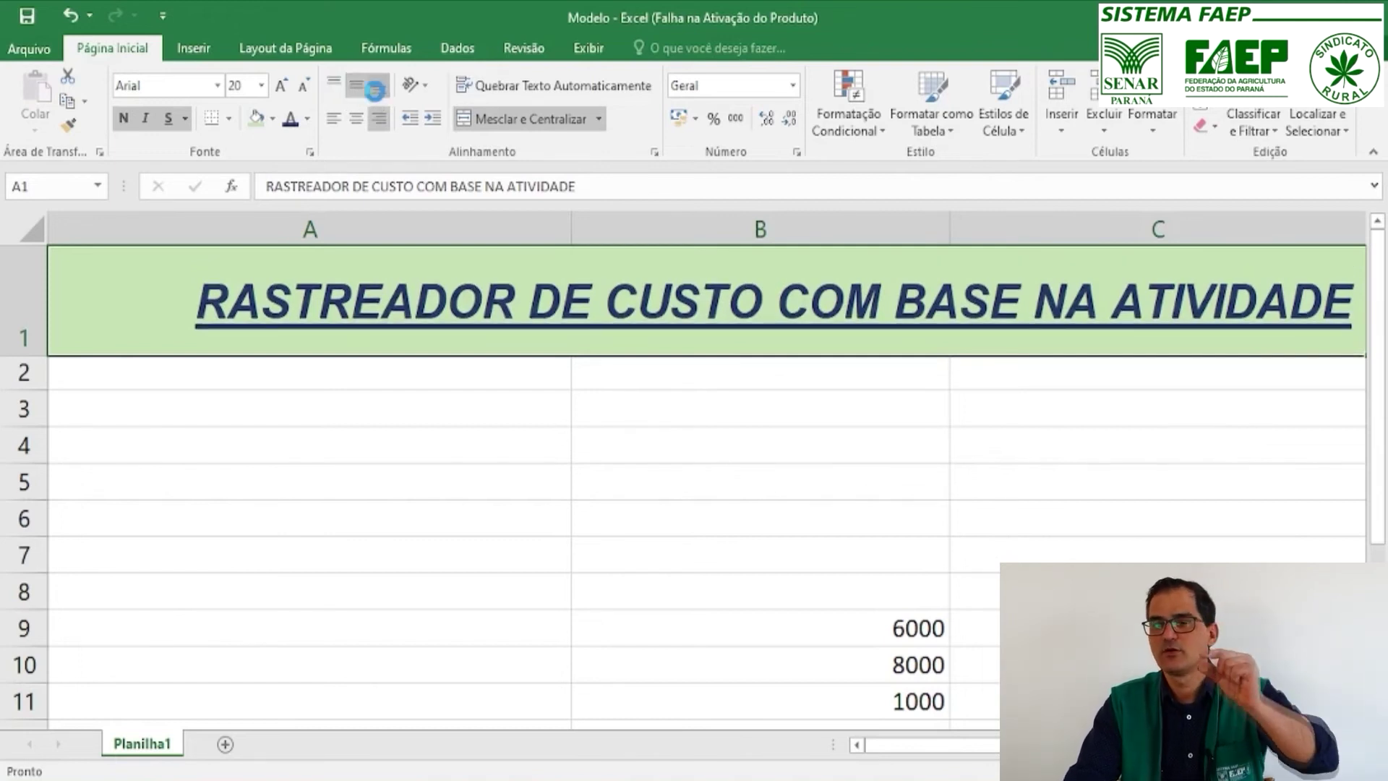
{"action": "left_click", "coordinate": [377, 89]}
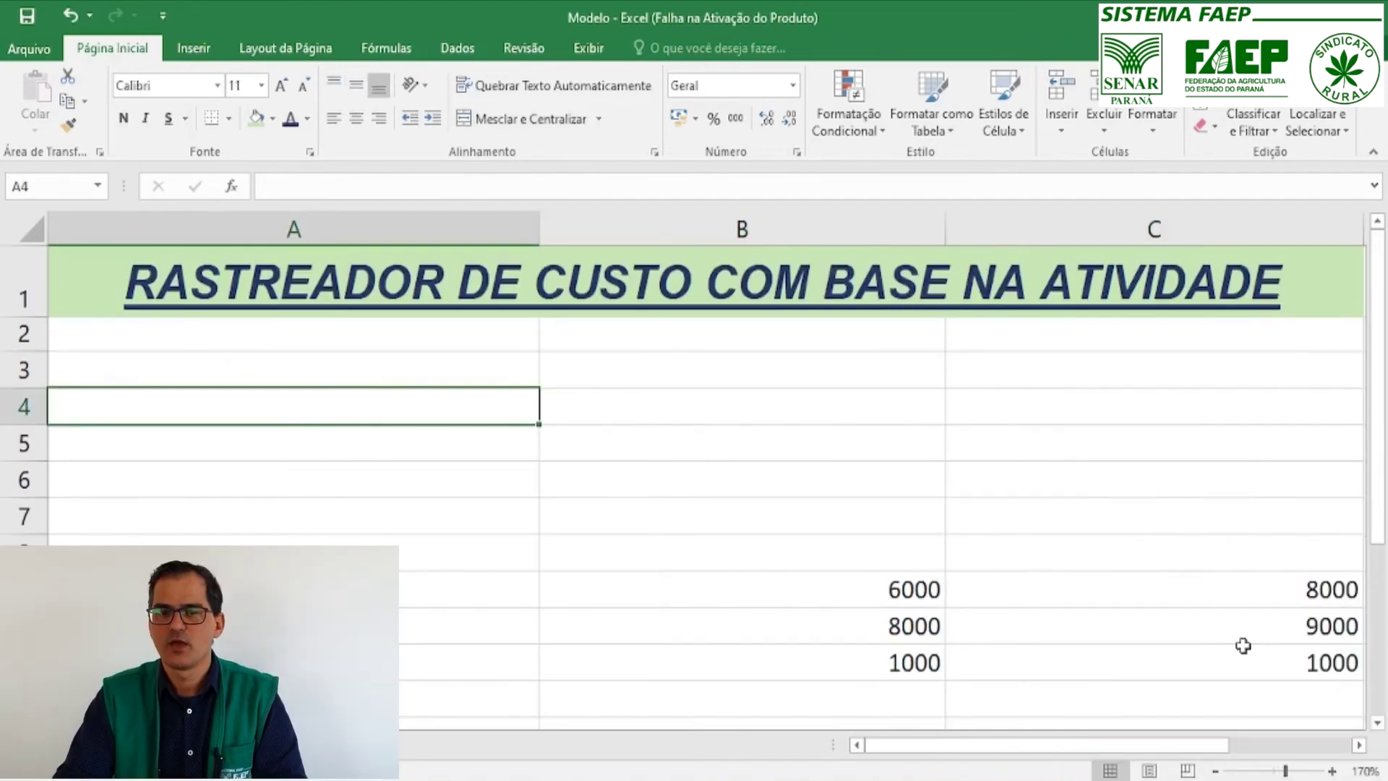
- Select B9:C11 and try the Número, Moeda and Contábil formats on the cost values
{"action": "left_click_drag", "start_coordinate": [861, 587], "coordinate": [1211, 674]}
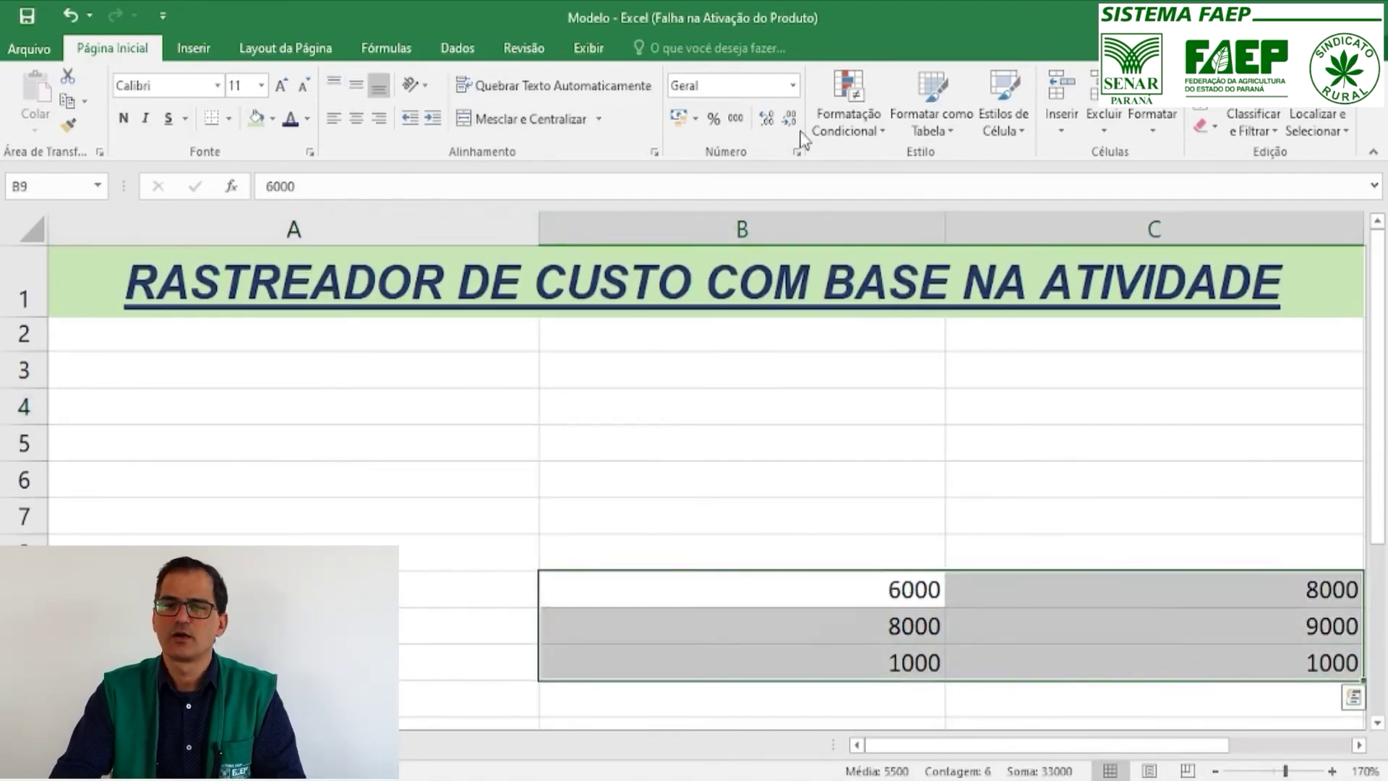
{"action": "left_click", "coordinate": [792, 87]}
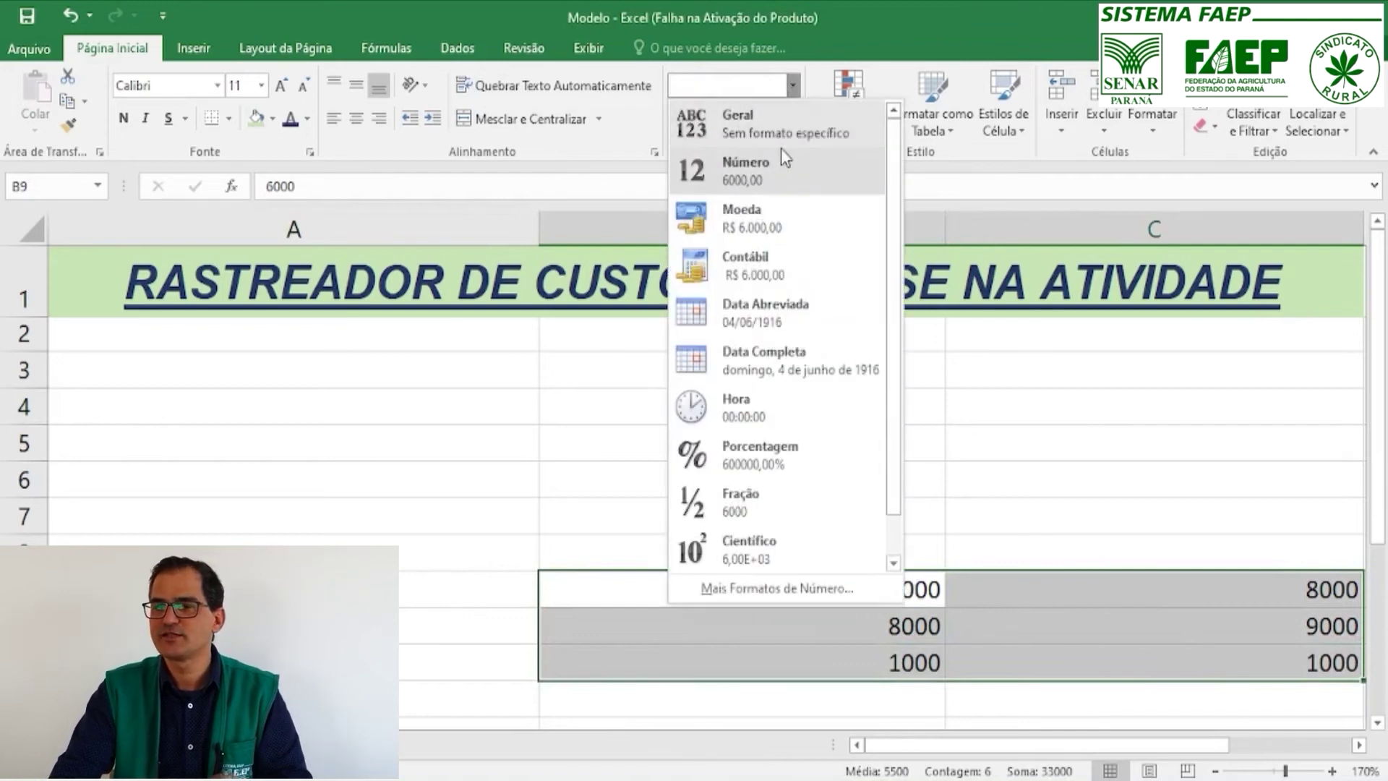
{"action": "left_click", "coordinate": [785, 159]}
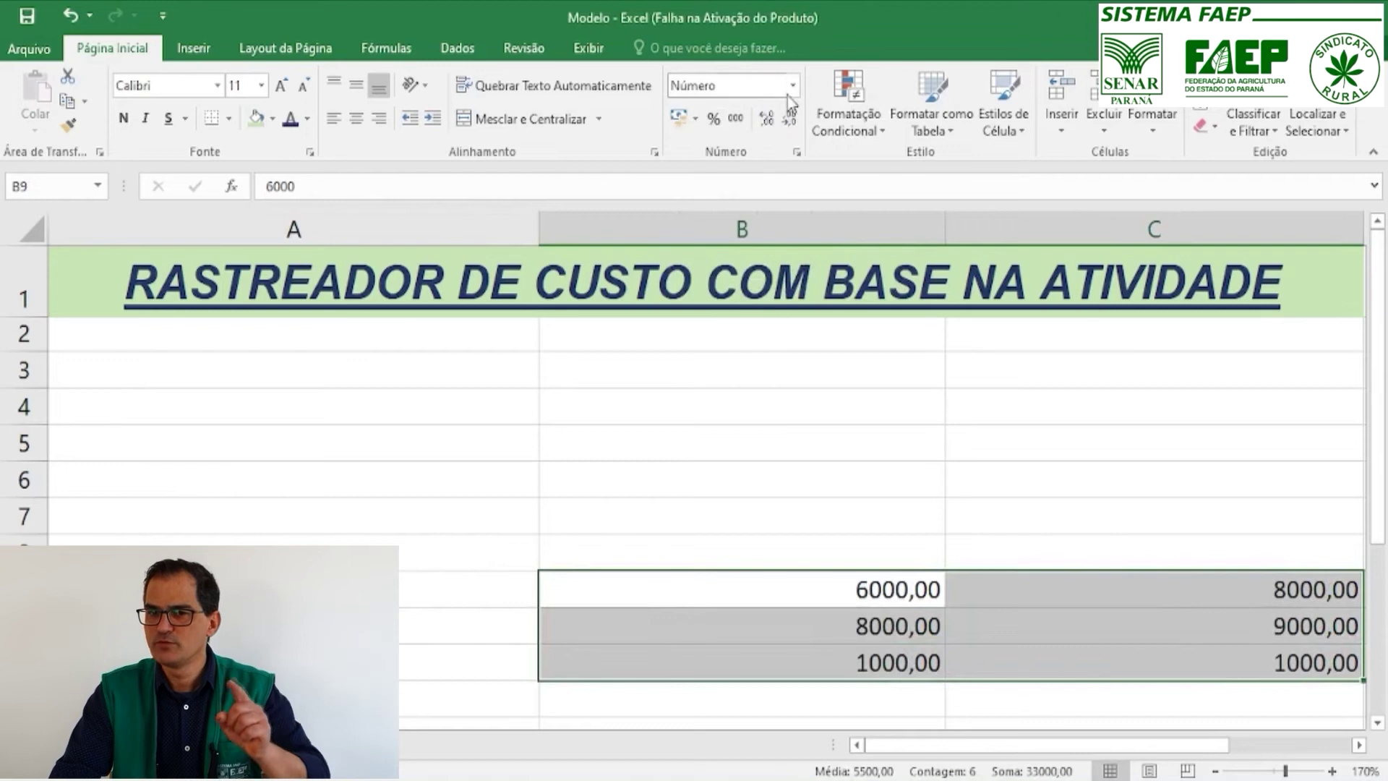
{"action": "left_click", "coordinate": [792, 88]}
{"action": "left_click", "coordinate": [745, 217]}
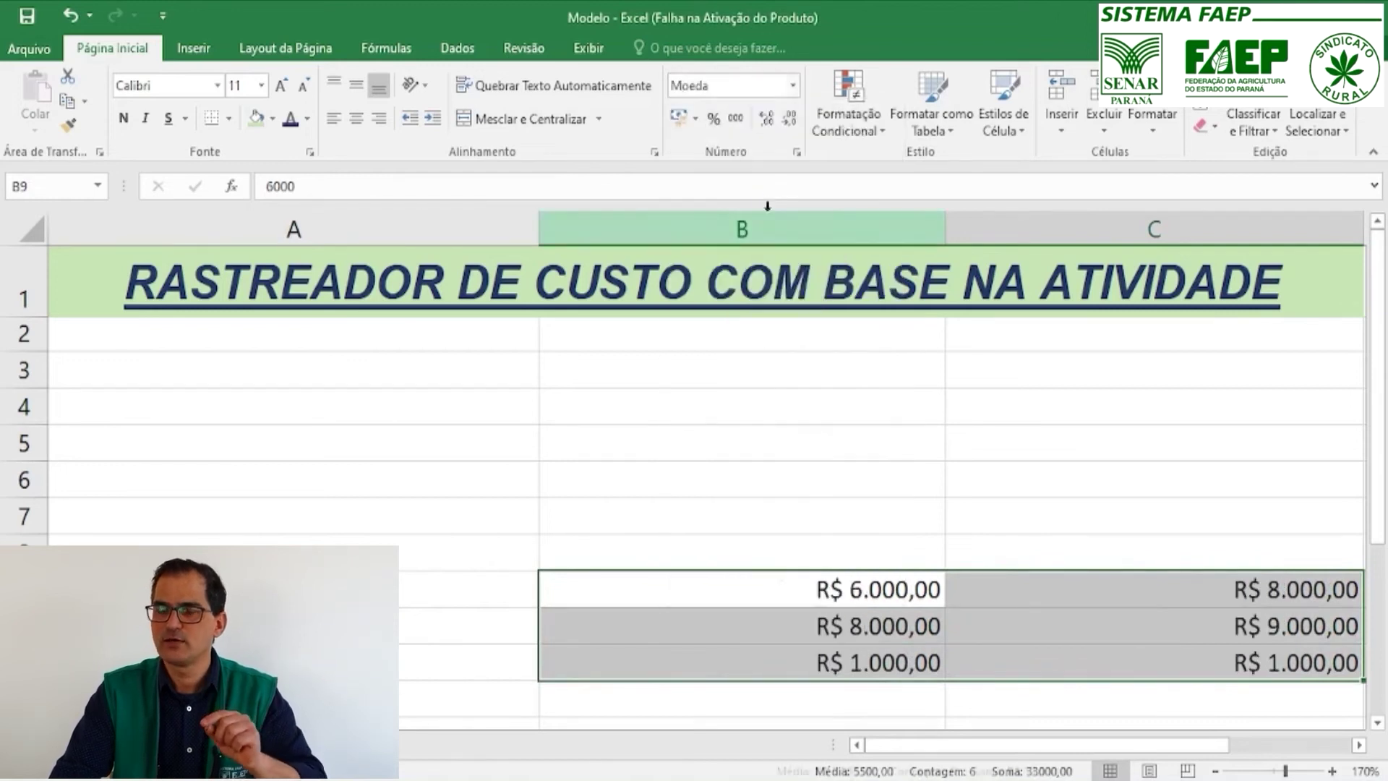
{"action": "left_click", "coordinate": [793, 88]}
{"action": "left_click", "coordinate": [760, 269]}
- Try Data and Hora, finish with Porcentagem, then open the Arquivo information page
{"action": "left_click", "coordinate": [793, 87]}
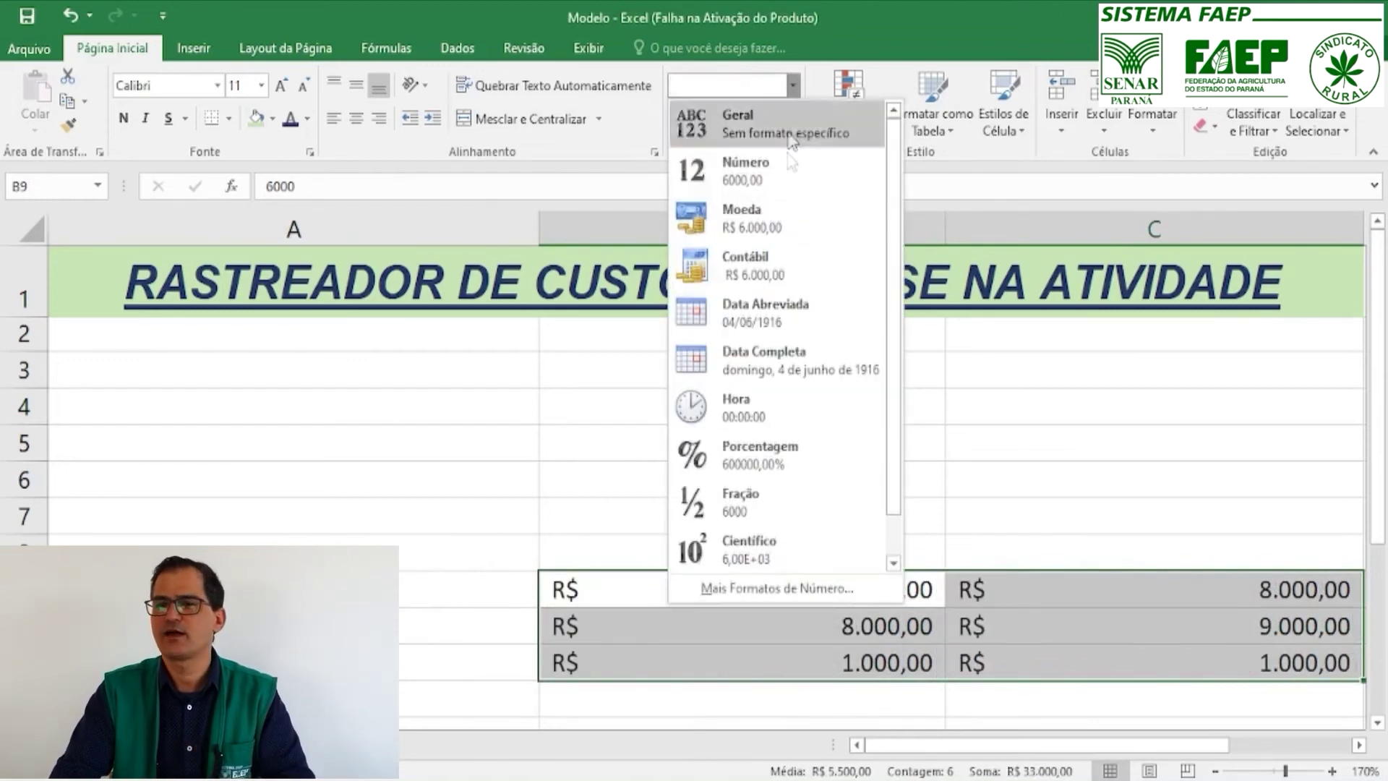
{"action": "left_click", "coordinate": [765, 312]}
{"action": "left_click", "coordinate": [792, 86]}
{"action": "left_click", "coordinate": [793, 85]}
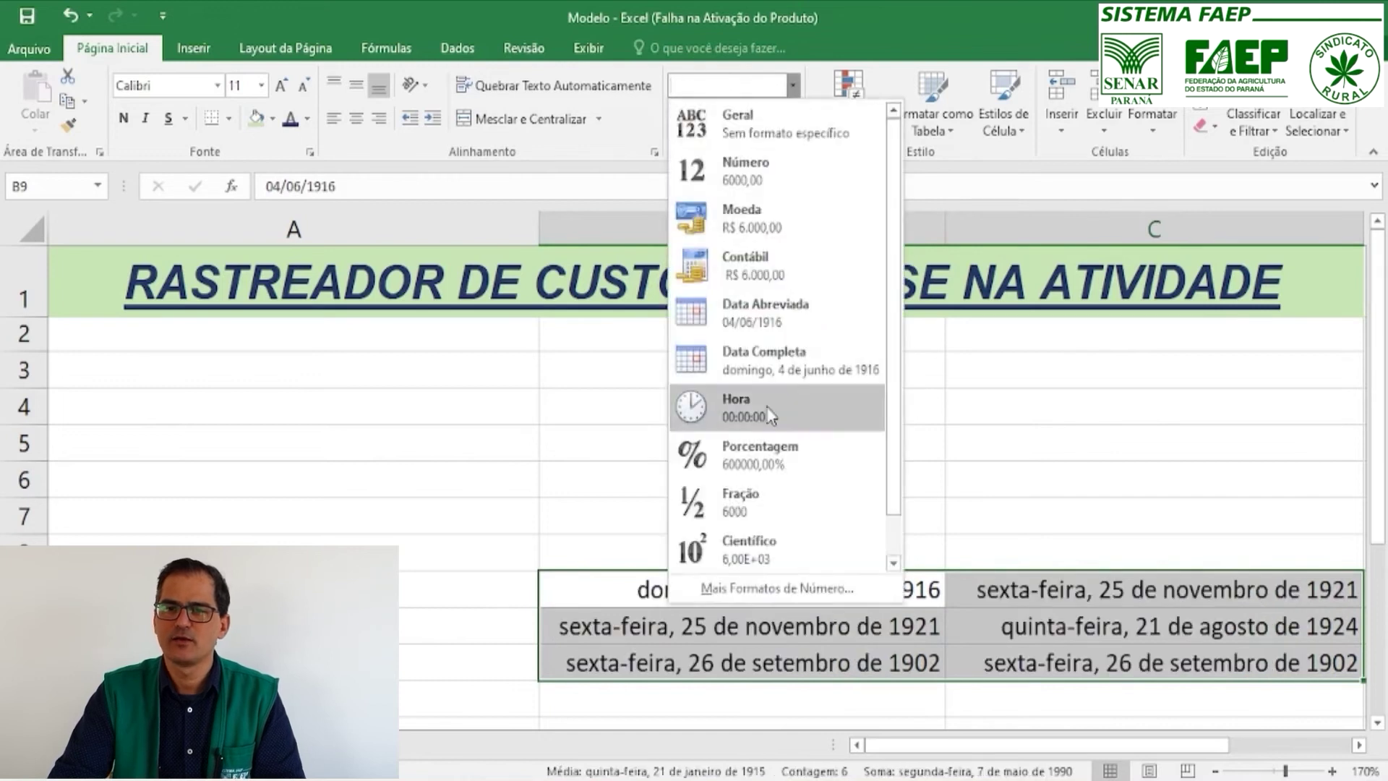
{"action": "left_click", "coordinate": [795, 406]}
{"action": "left_click", "coordinate": [793, 85]}
{"action": "left_click", "coordinate": [794, 443]}
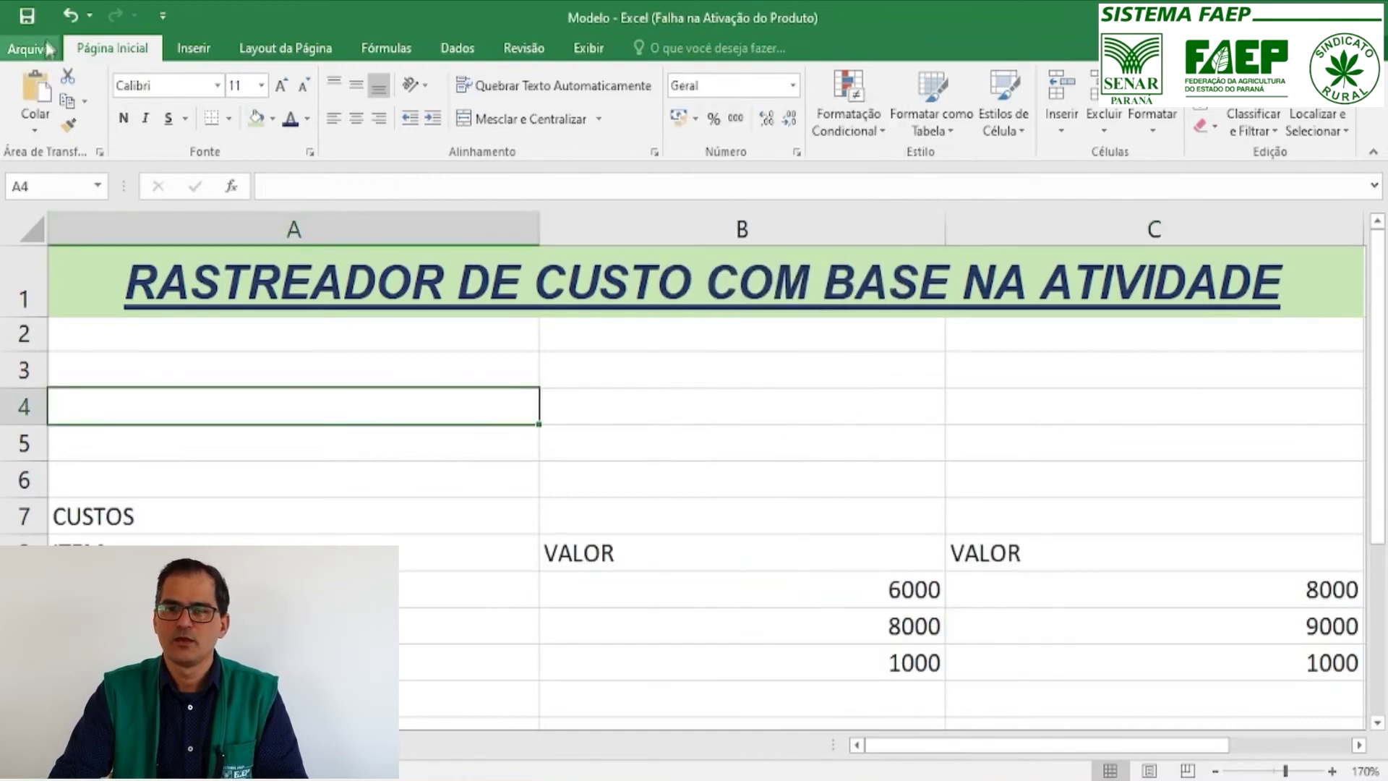
{"action": "left_click", "coordinate": [49, 49]}
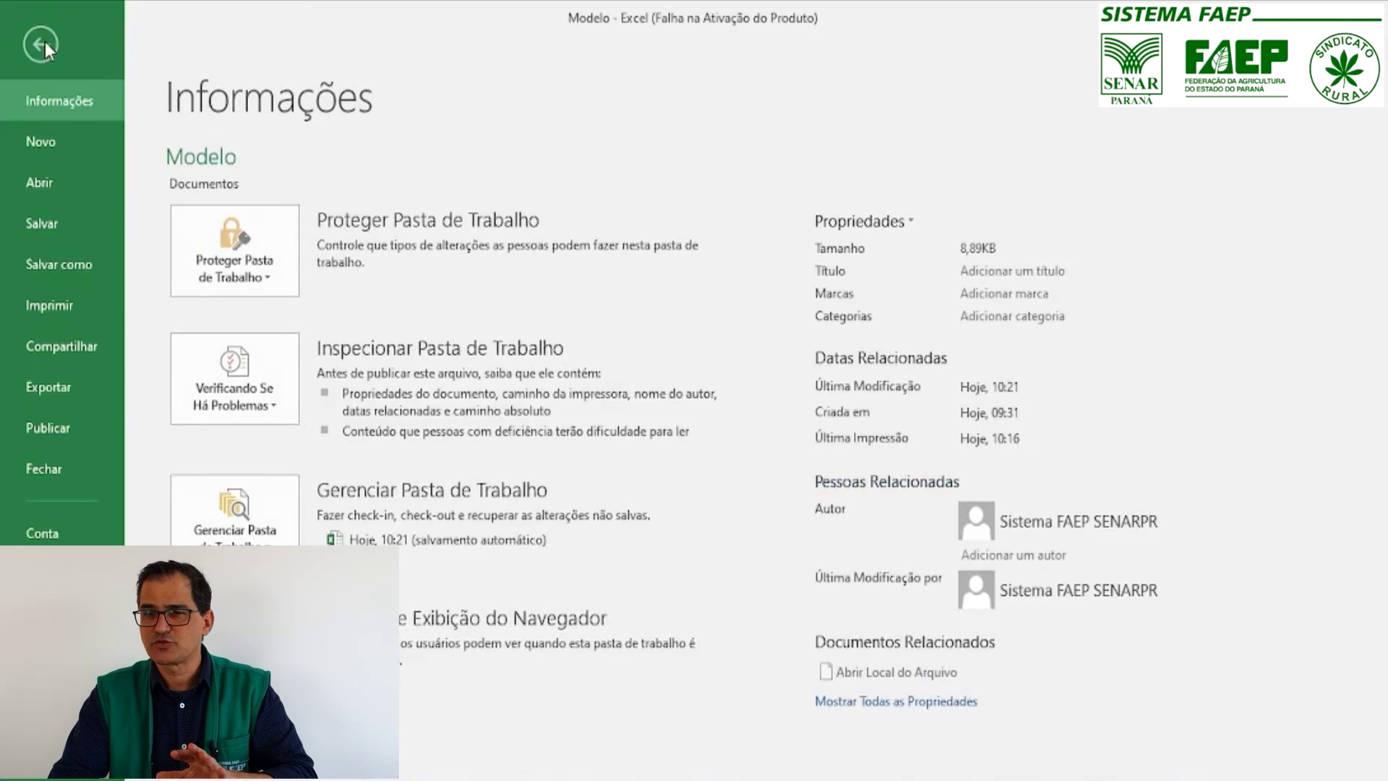
- After a print preview, apply Todas as Bordas to the cost table A8:C12
{"action": "left_click", "coordinate": [68, 302]}
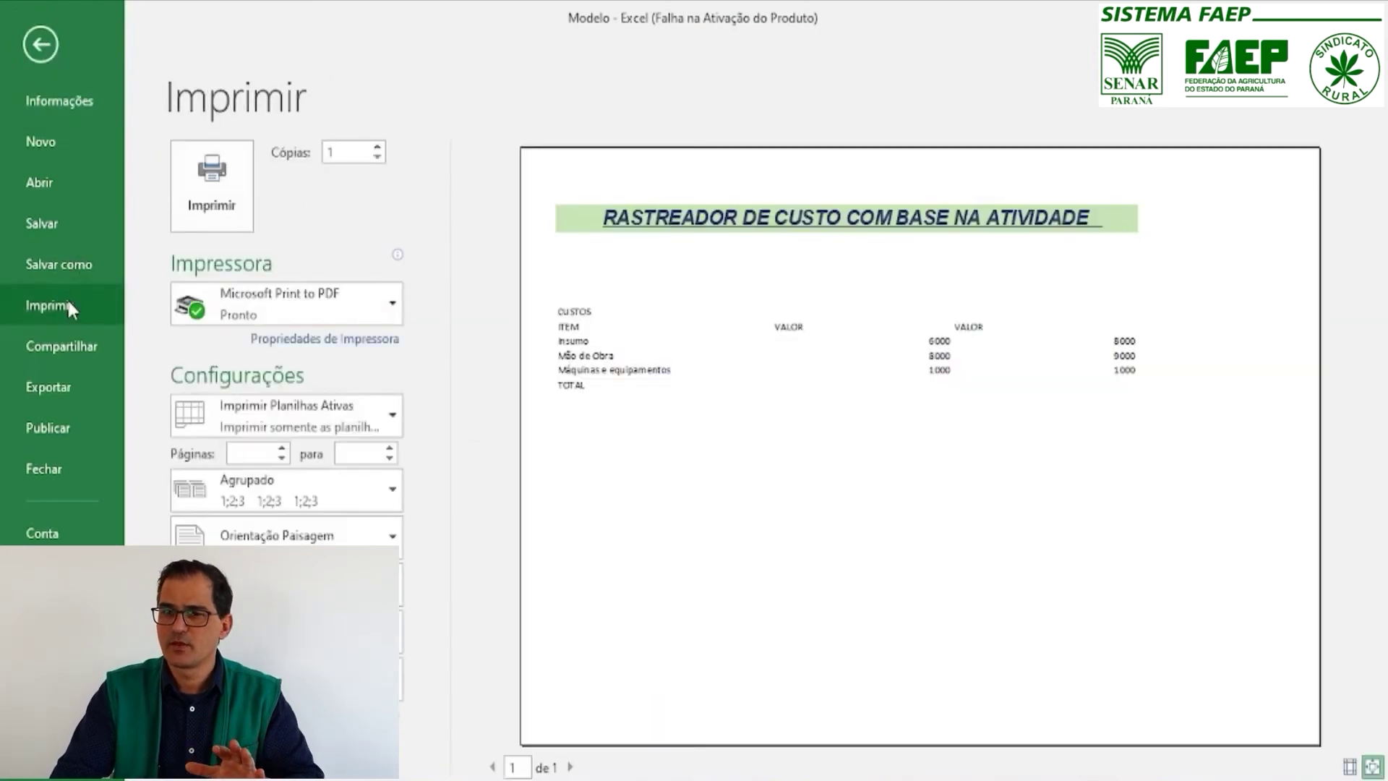
{"action": "left_click", "coordinate": [37, 45]}
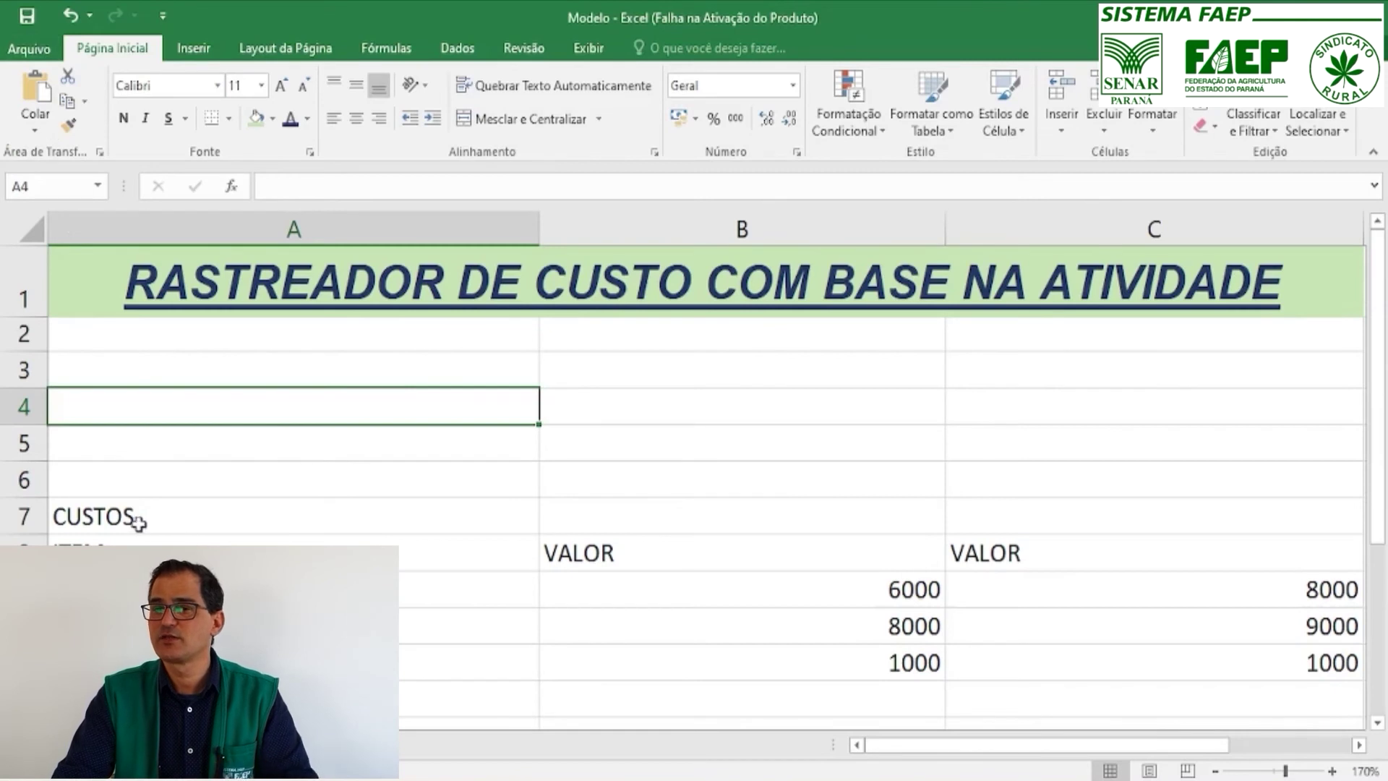
{"action": "left_click_drag", "start_coordinate": [117, 543], "coordinate": [1155, 707]}
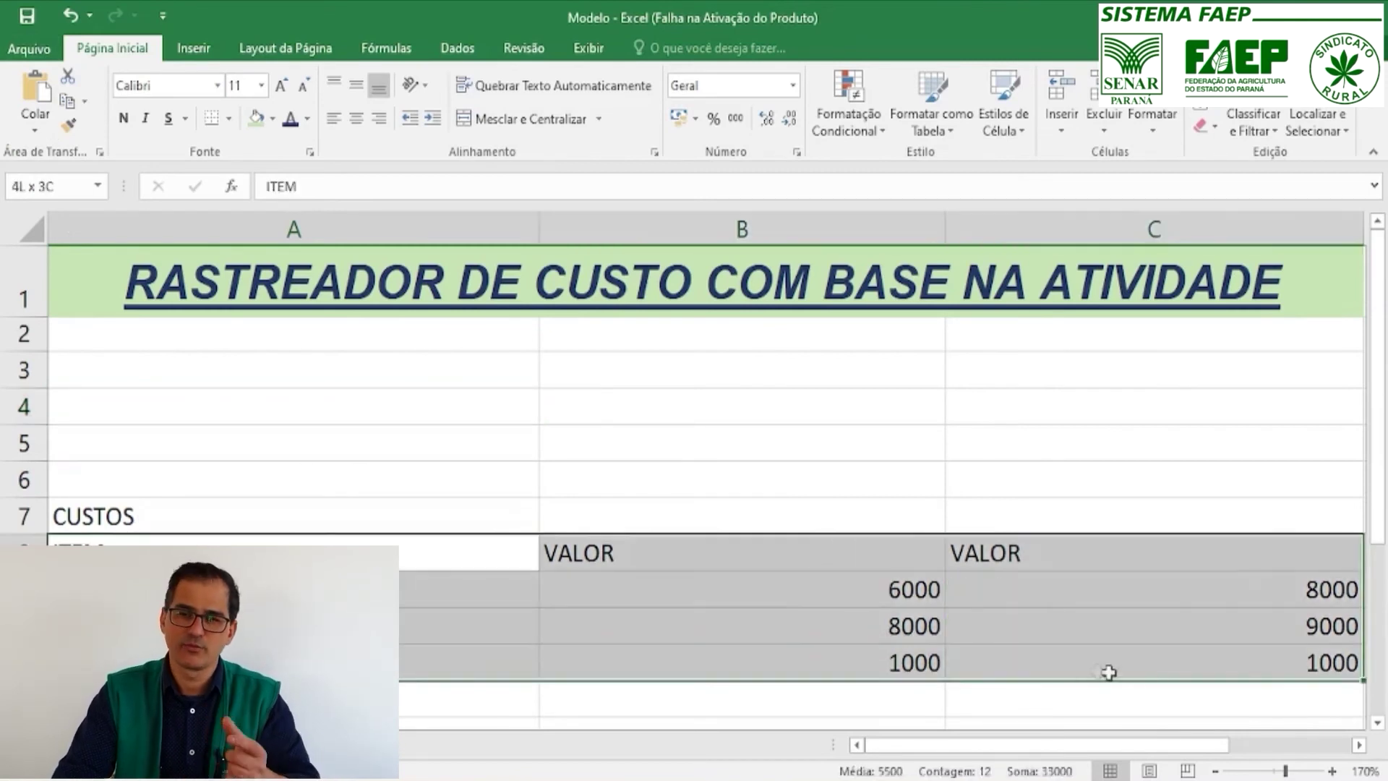
{"action": "left_click", "coordinate": [233, 120]}
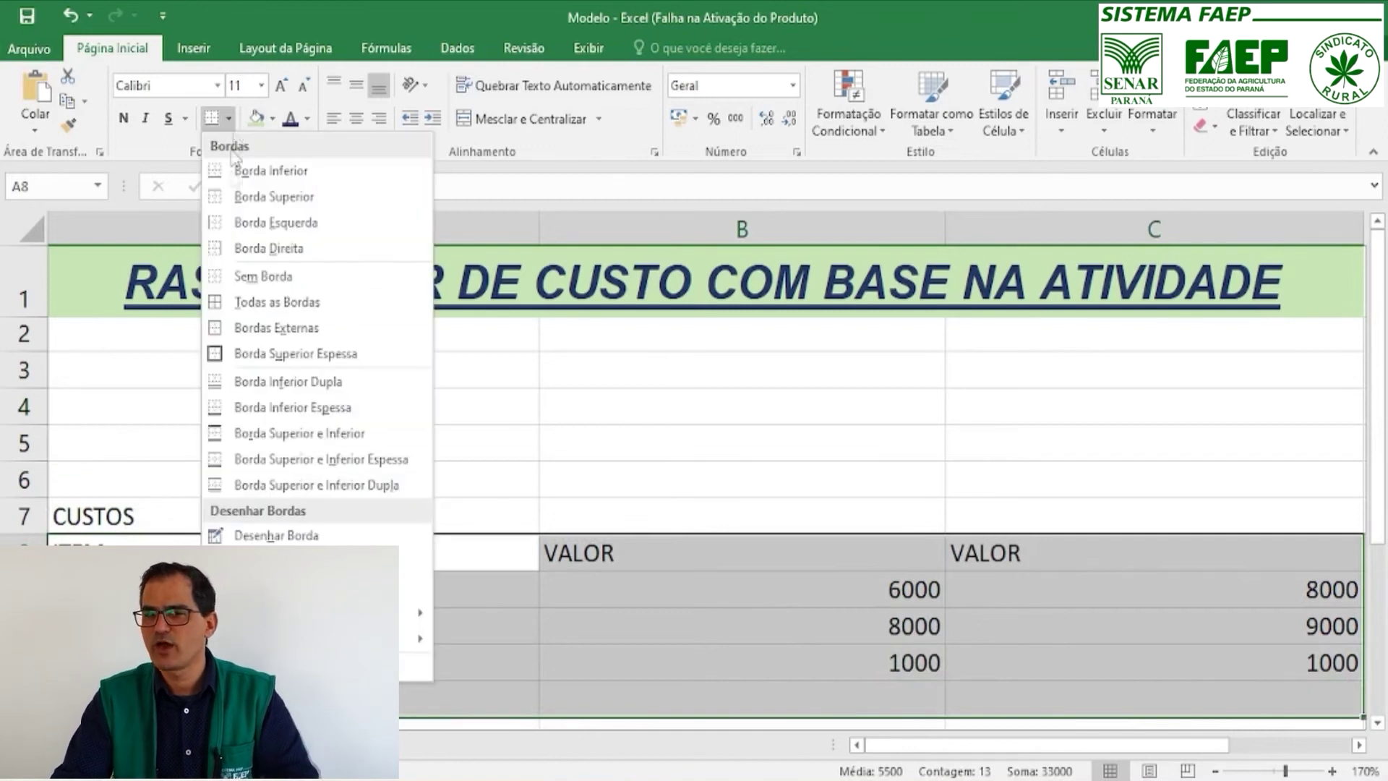
{"action": "left_click", "coordinate": [302, 306]}
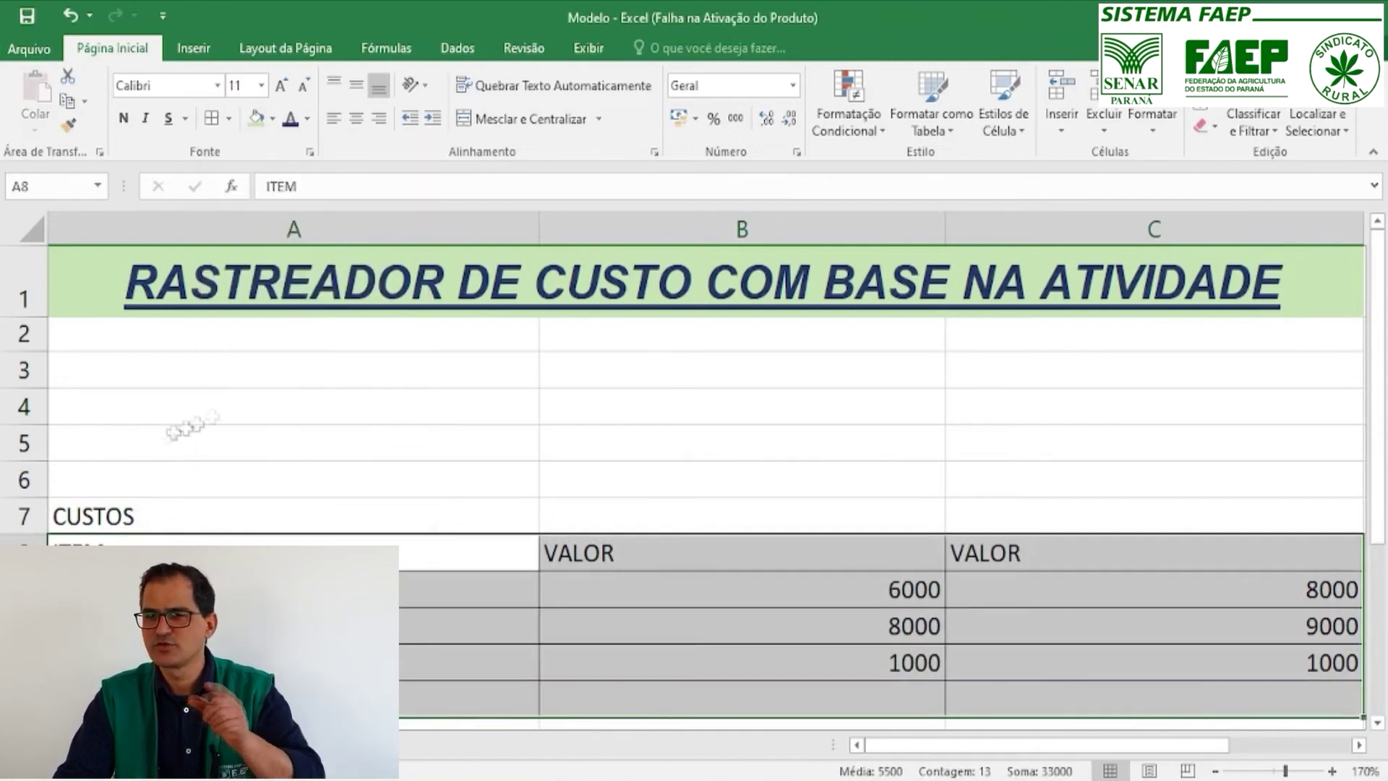
- Confirm the table borders in the Imprimir preview and return to the sheet
{"action": "left_click", "coordinate": [176, 407]}
{"action": "left_click", "coordinate": [29, 48]}
{"action": "left_click", "coordinate": [49, 305]}
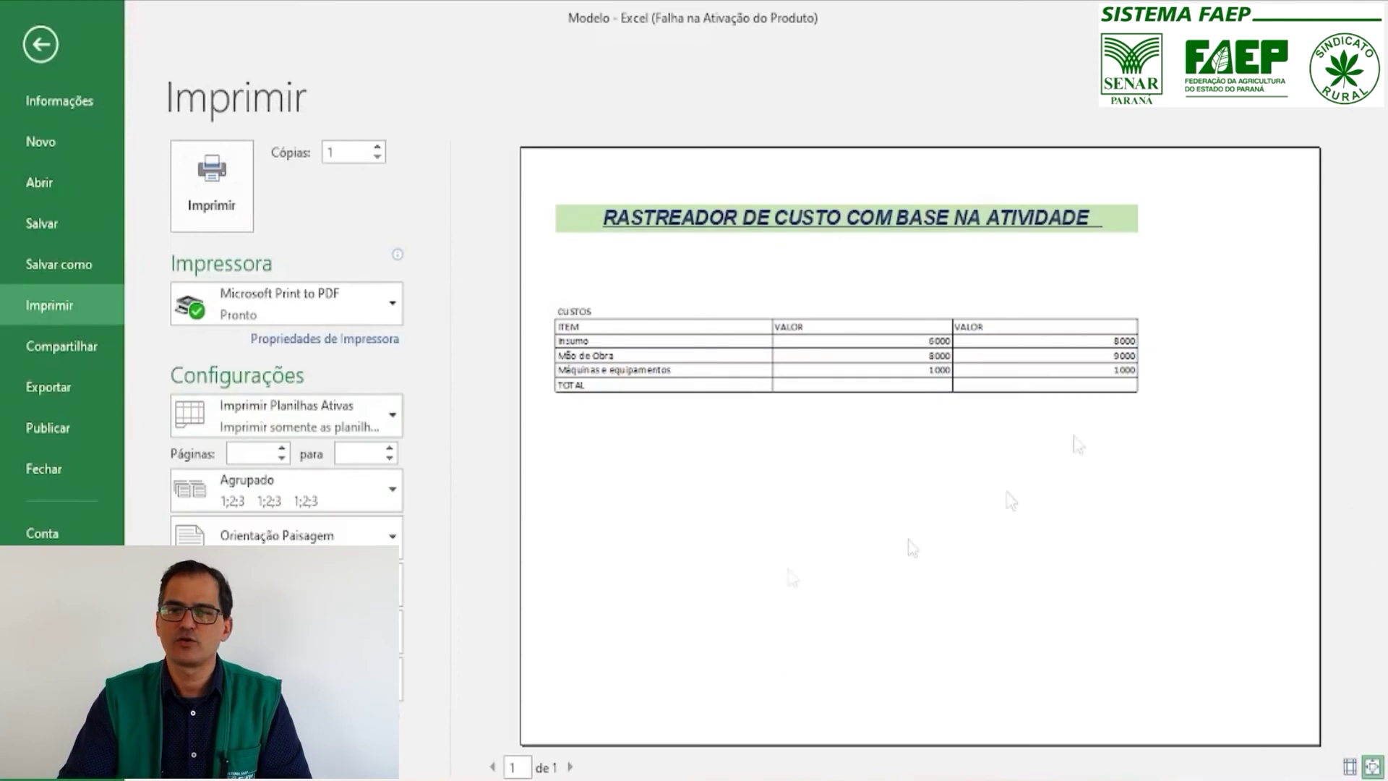
{"action": "left_click", "coordinate": [54, 60]}
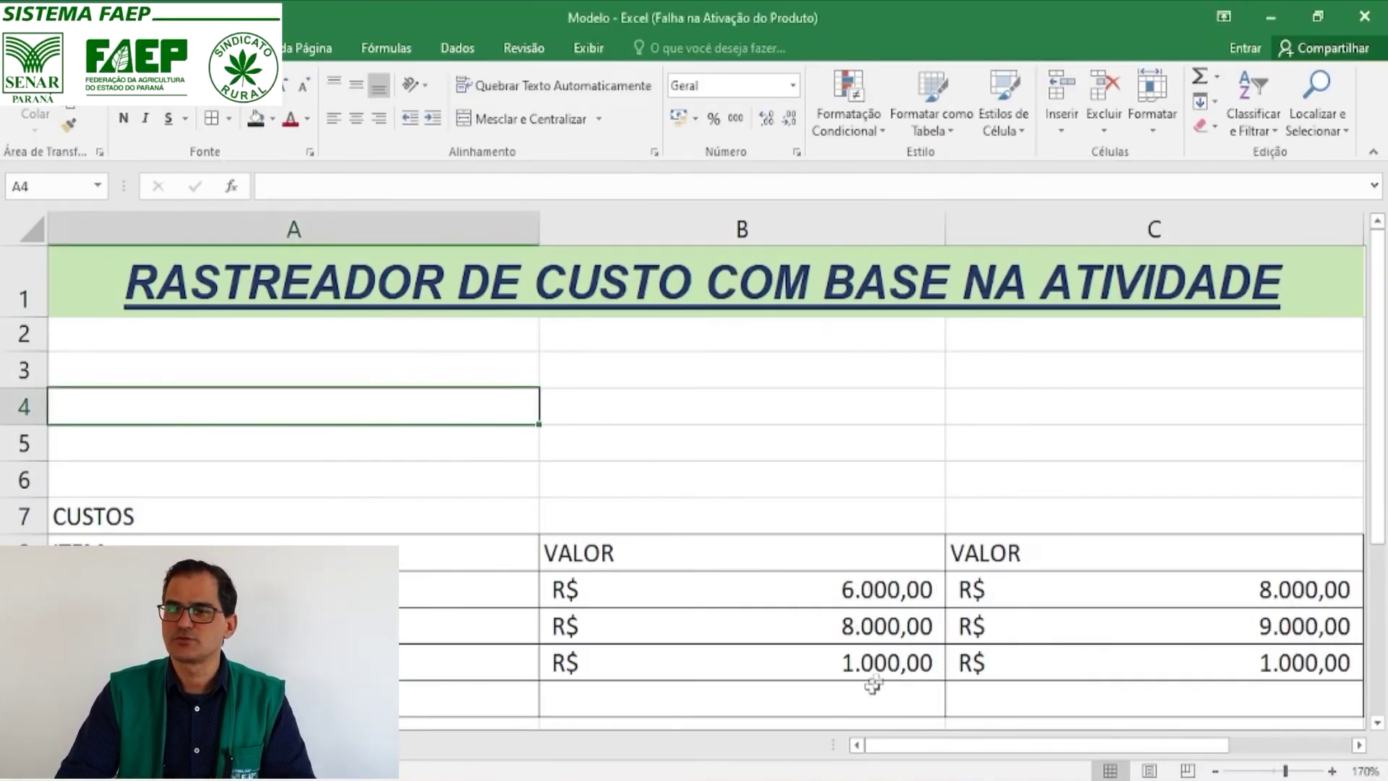
- For B9:B11, try Soma, Média and Contar Números in B12, clearing each result
{"action": "left_click_drag", "start_coordinate": [845, 698], "coordinate": [856, 578]}
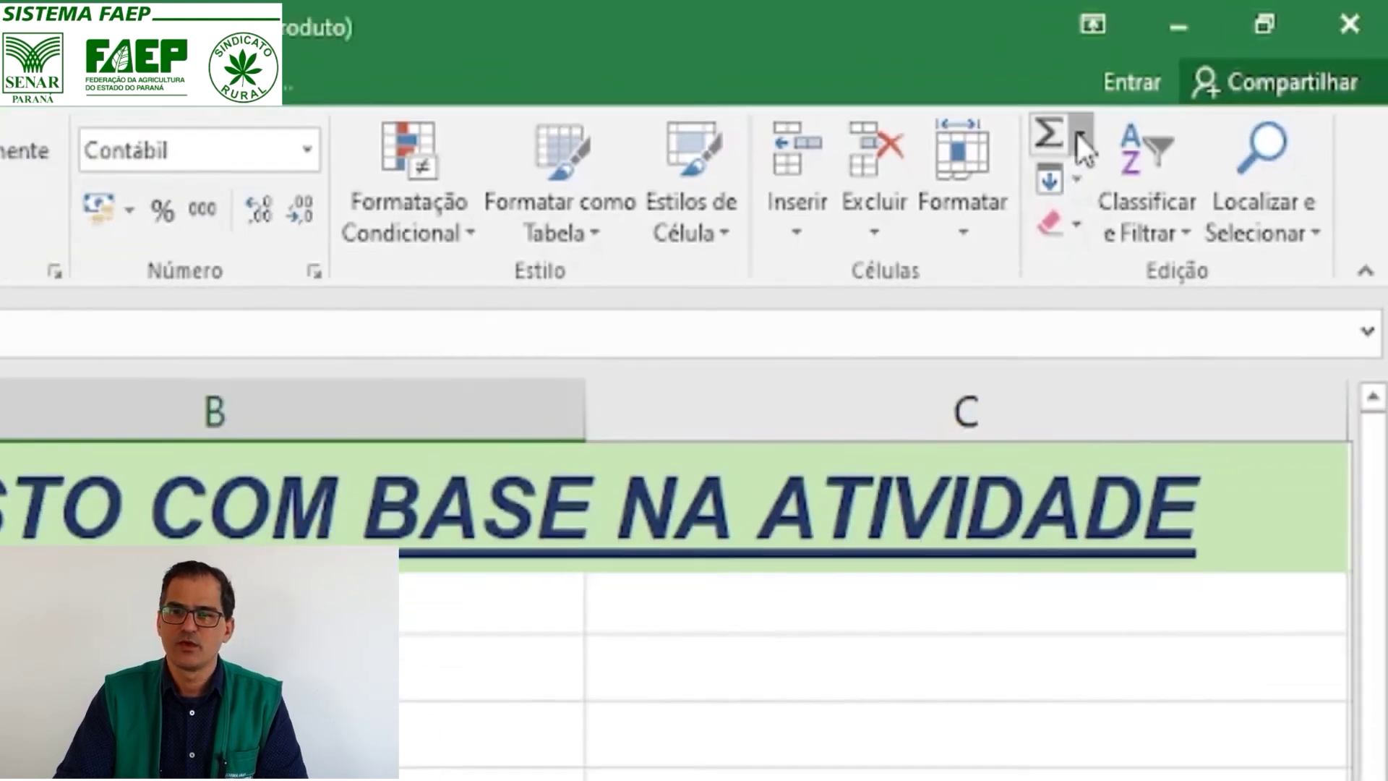
{"action": "left_click", "coordinate": [1217, 76]}
{"action": "left_click", "coordinate": [1236, 103]}
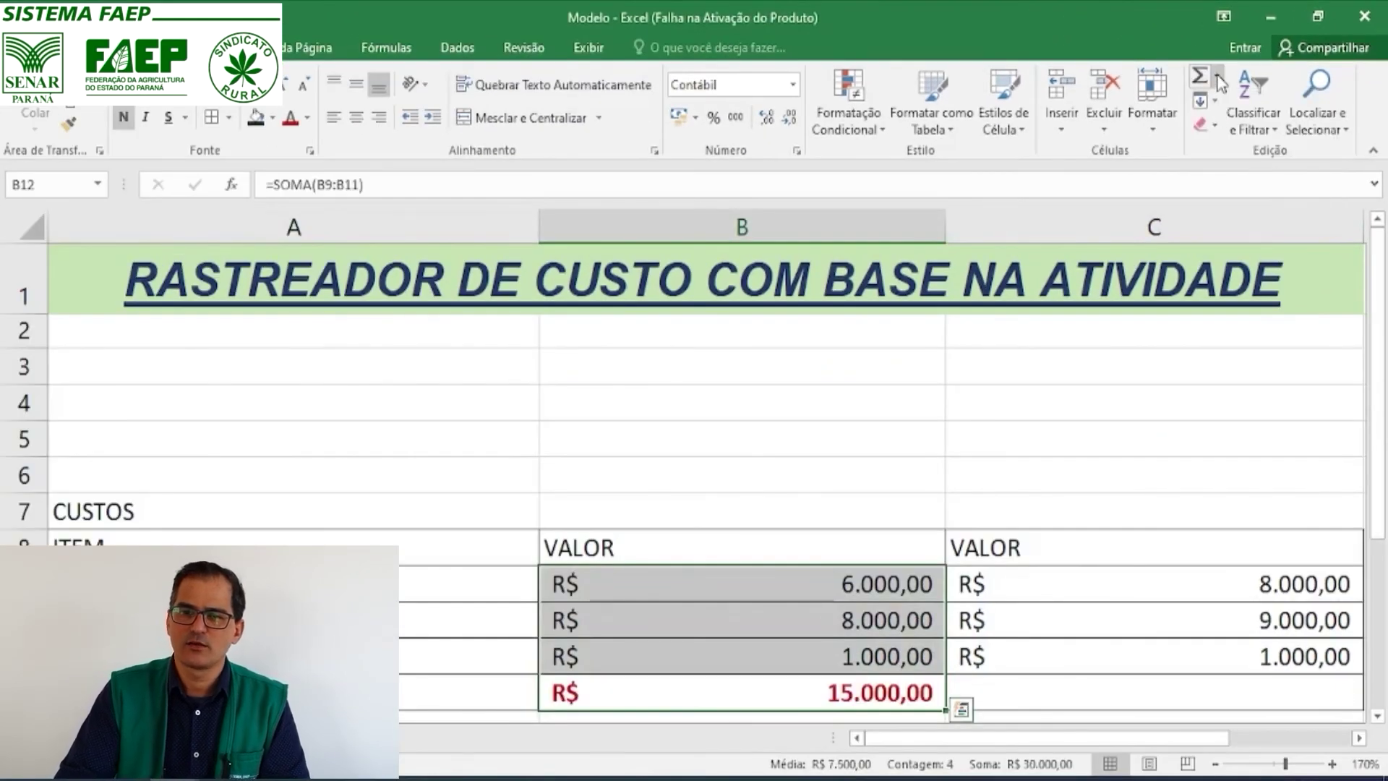
{"action": "left_click", "coordinate": [1219, 76]}
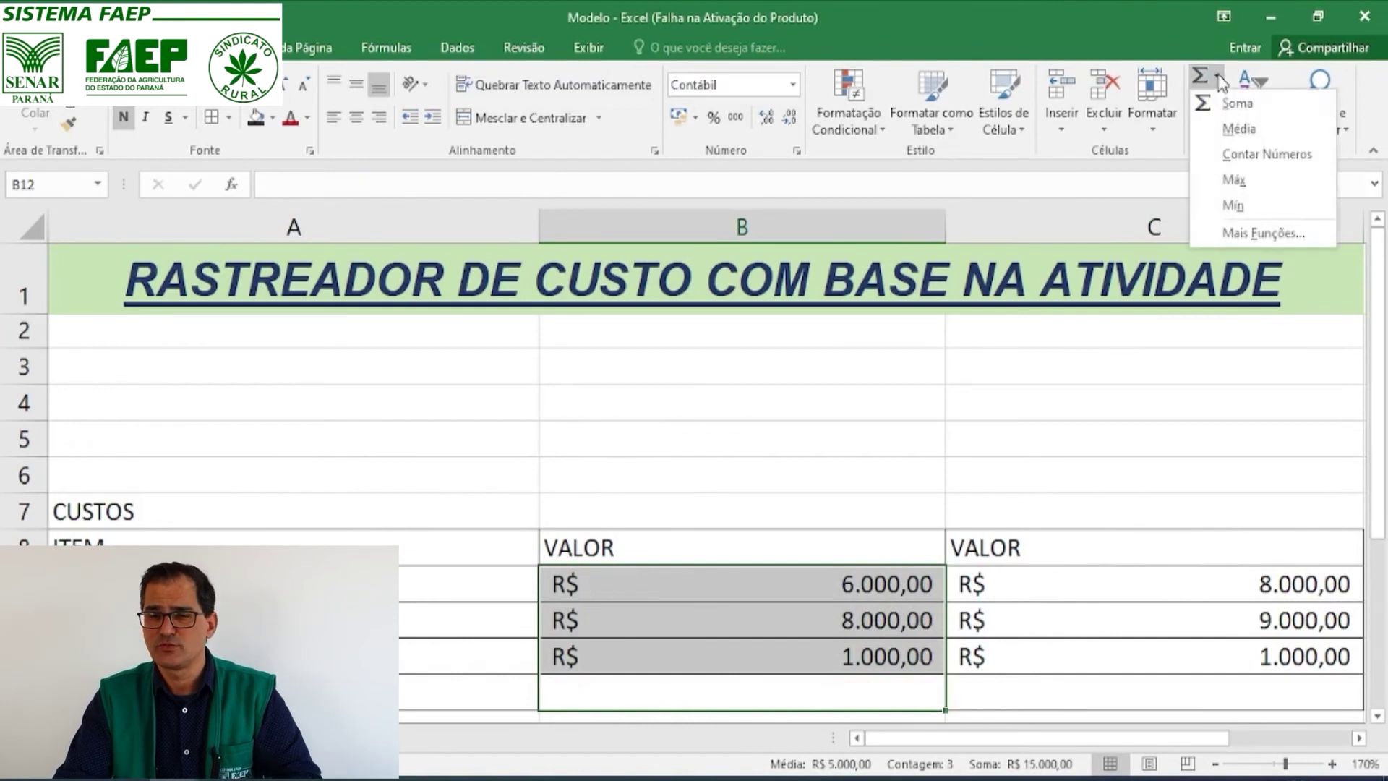
{"action": "left_click", "coordinate": [1239, 127]}
{"action": "key", "text": "Delete"}
{"action": "left_click", "coordinate": [1219, 77]}
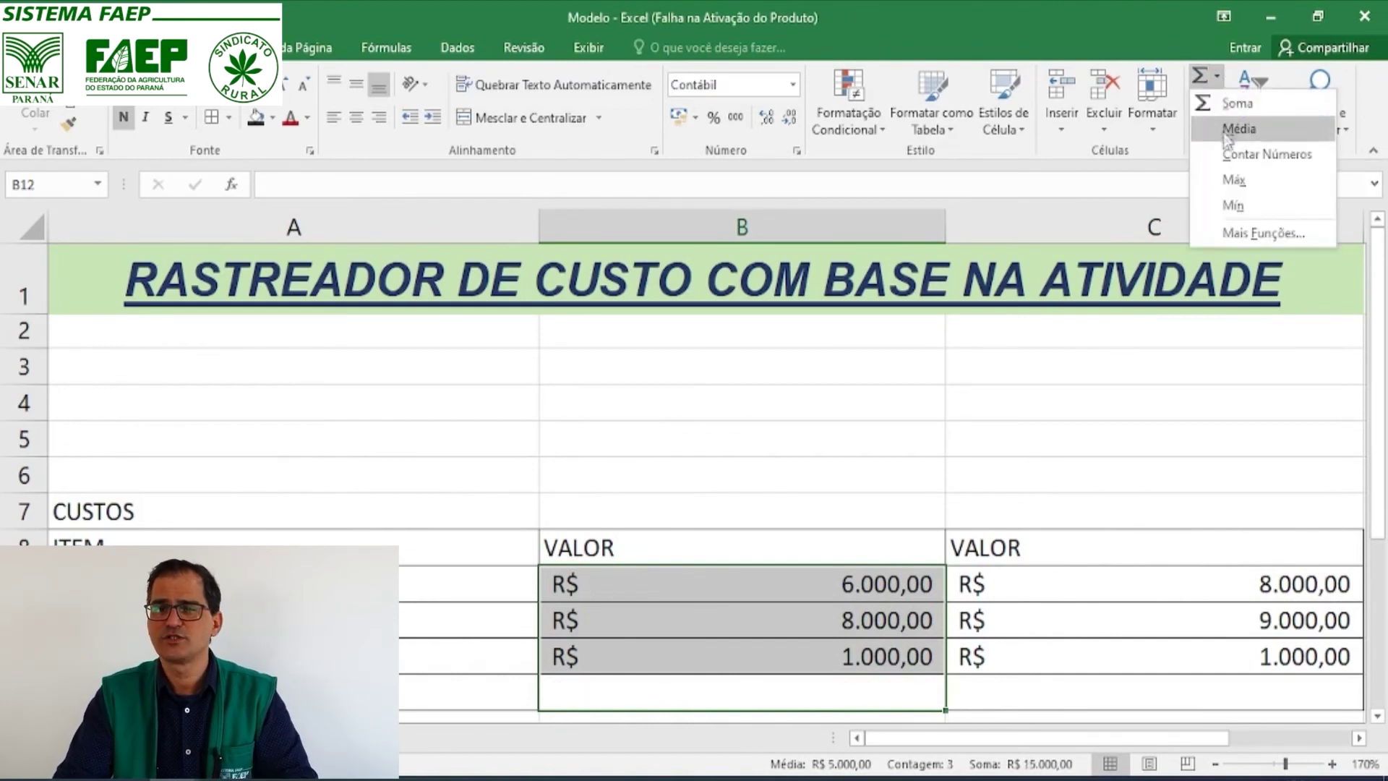
{"action": "left_click", "coordinate": [1229, 153]}
{"action": "key", "text": "Delete"}
- Try Máx, settle on =SOMA(B9:B11) in B12, then select the item names and costs
{"action": "left_click", "coordinate": [1219, 77]}
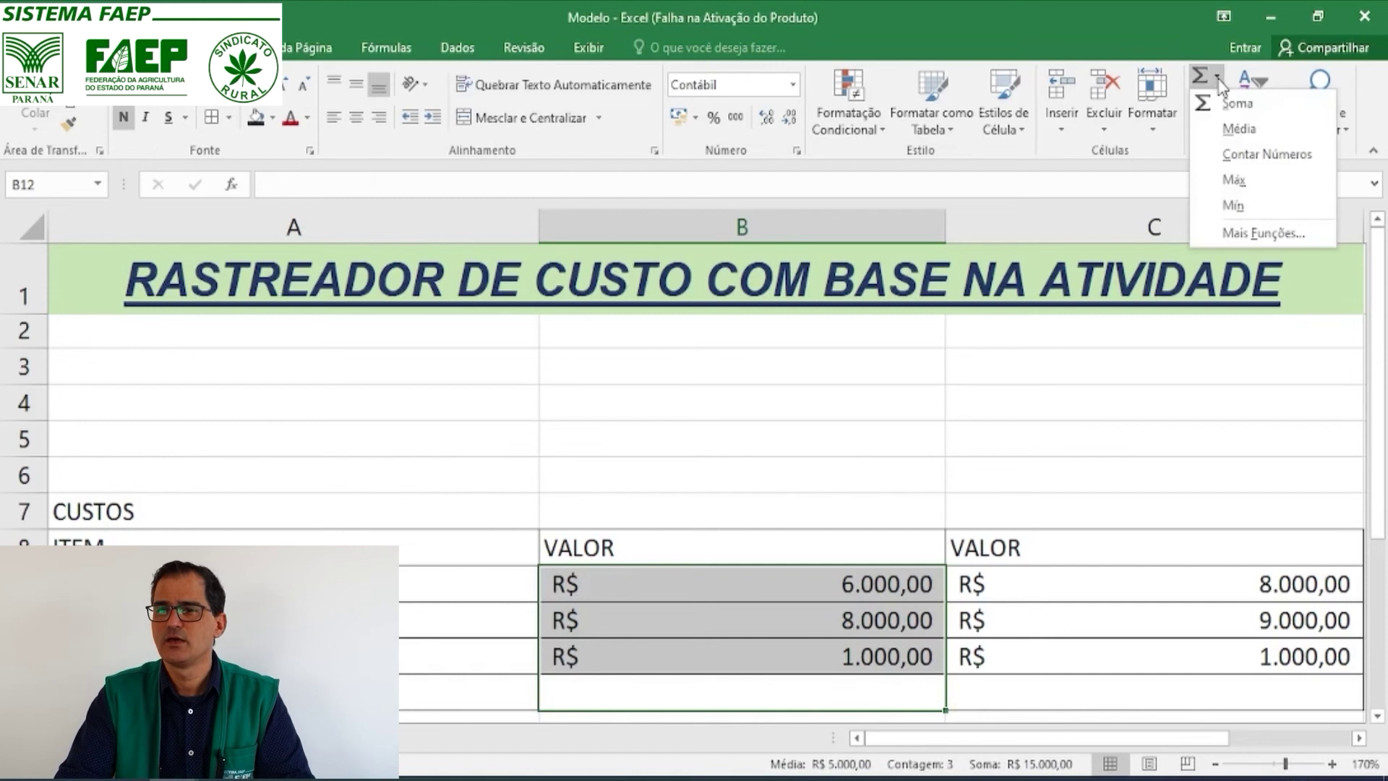
{"action": "left_click", "coordinate": [1220, 180]}
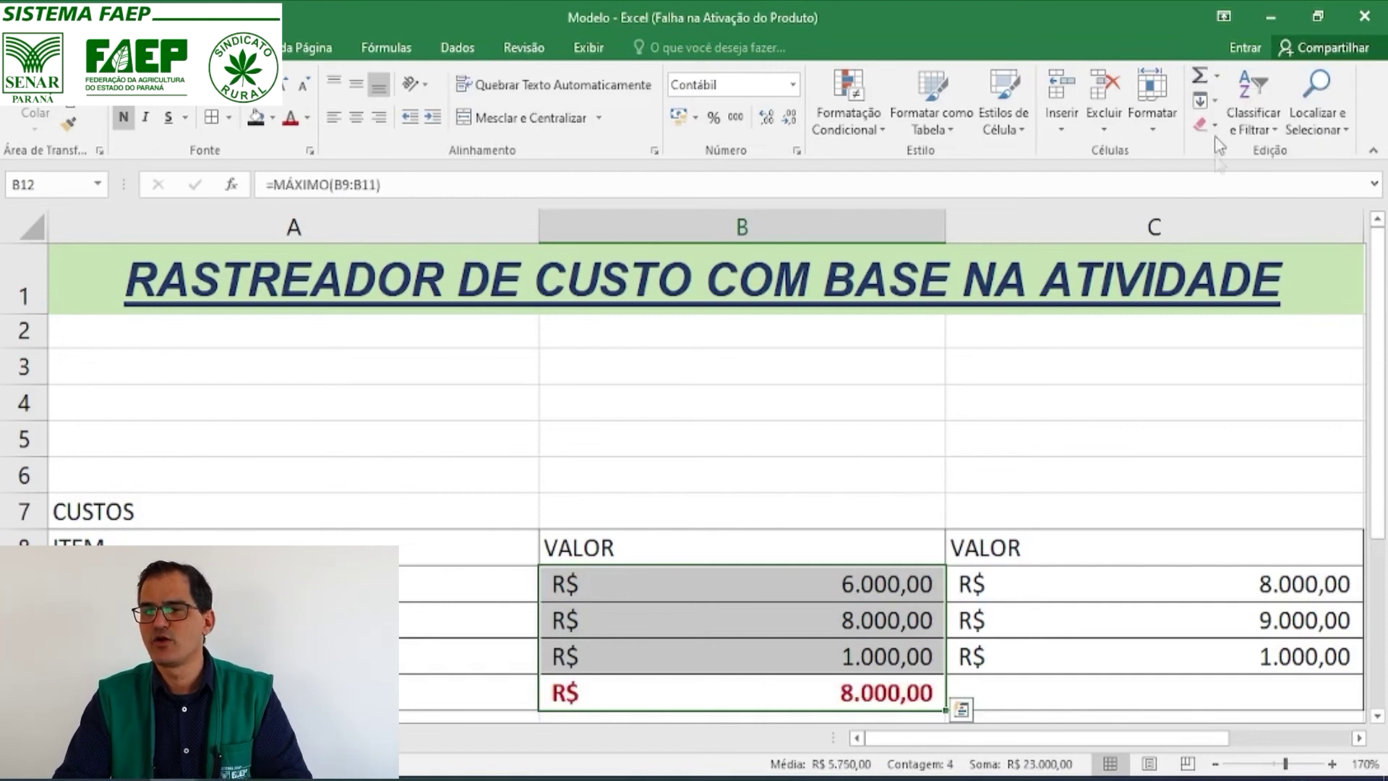
{"action": "left_click", "coordinate": [1219, 76]}
{"action": "left_click", "coordinate": [1241, 101]}
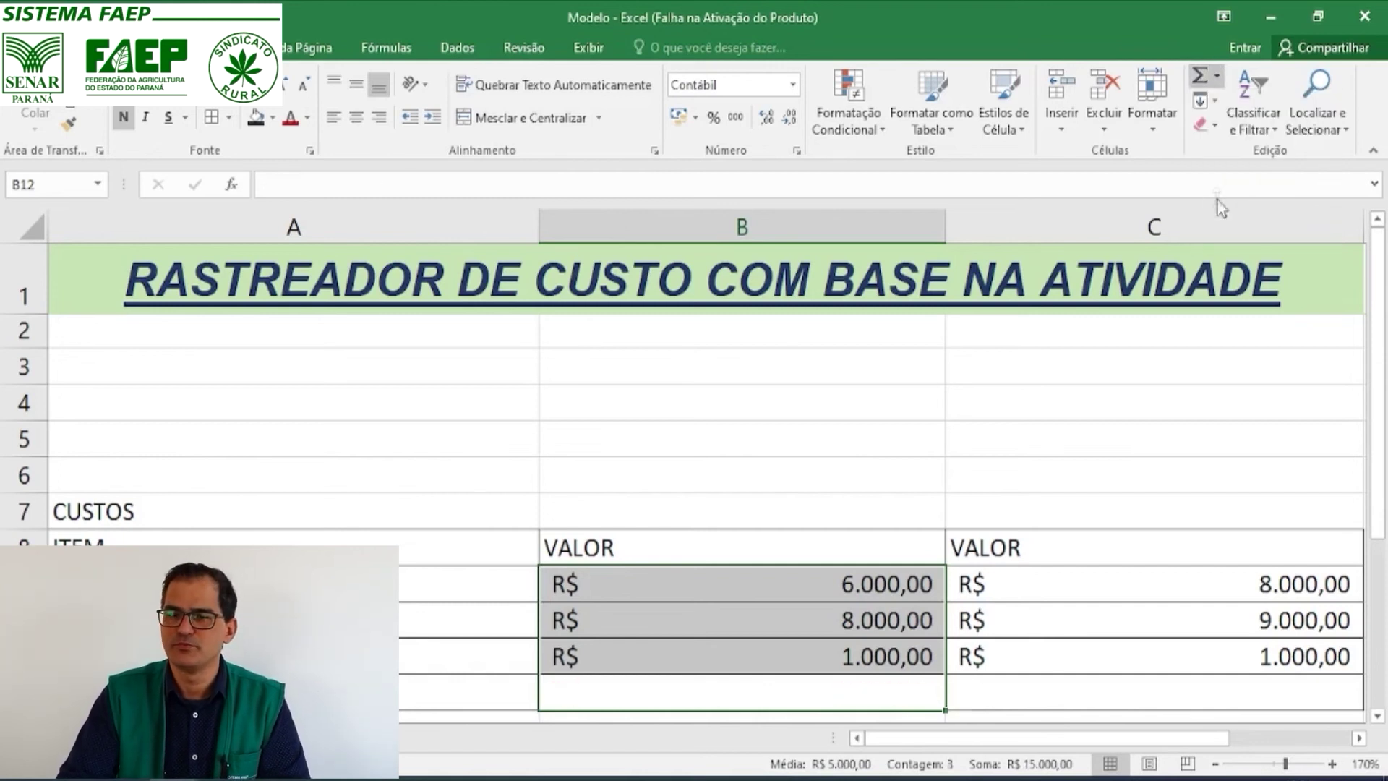
{"action": "left_click_drag", "start_coordinate": [365, 582], "coordinate": [744, 653]}
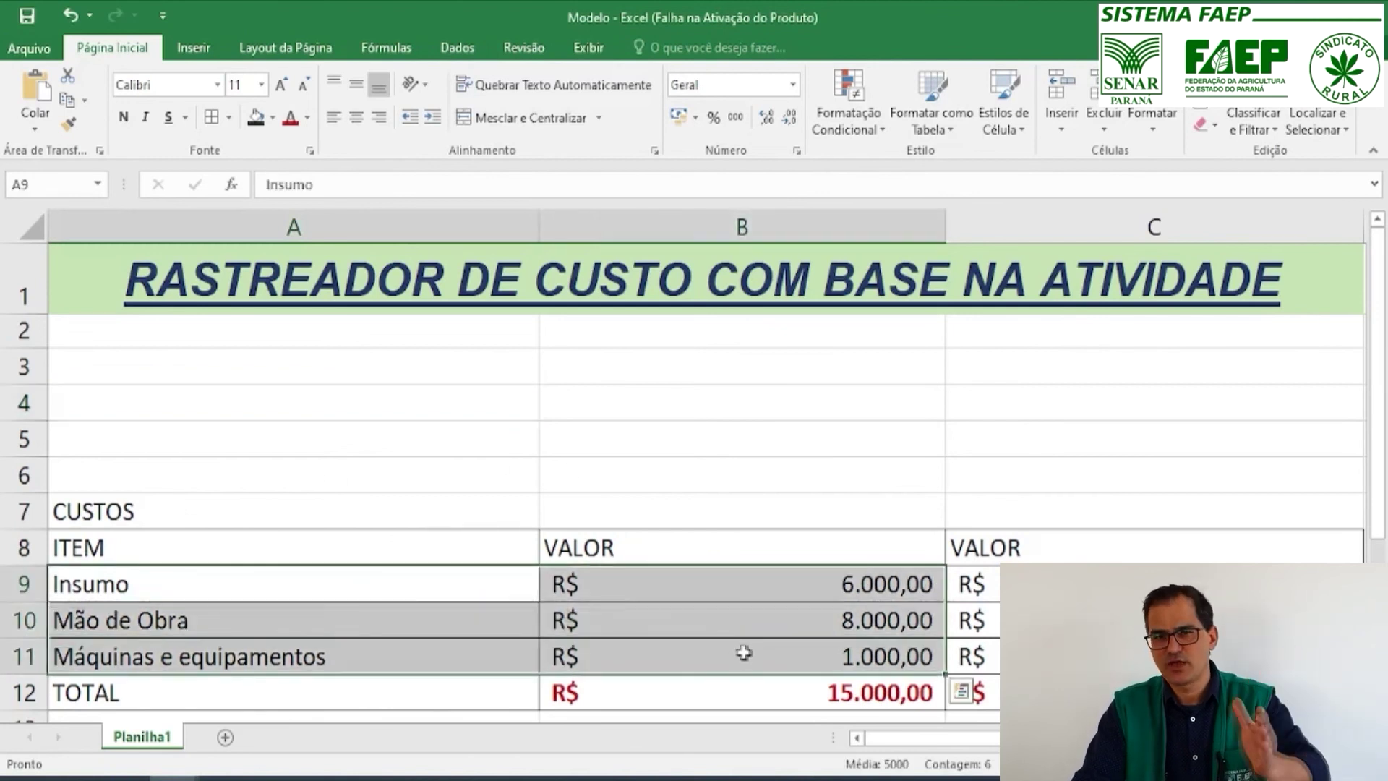
- Insert a 2D clustered column chart of the three cost items
{"action": "left_click", "coordinate": [209, 62]}
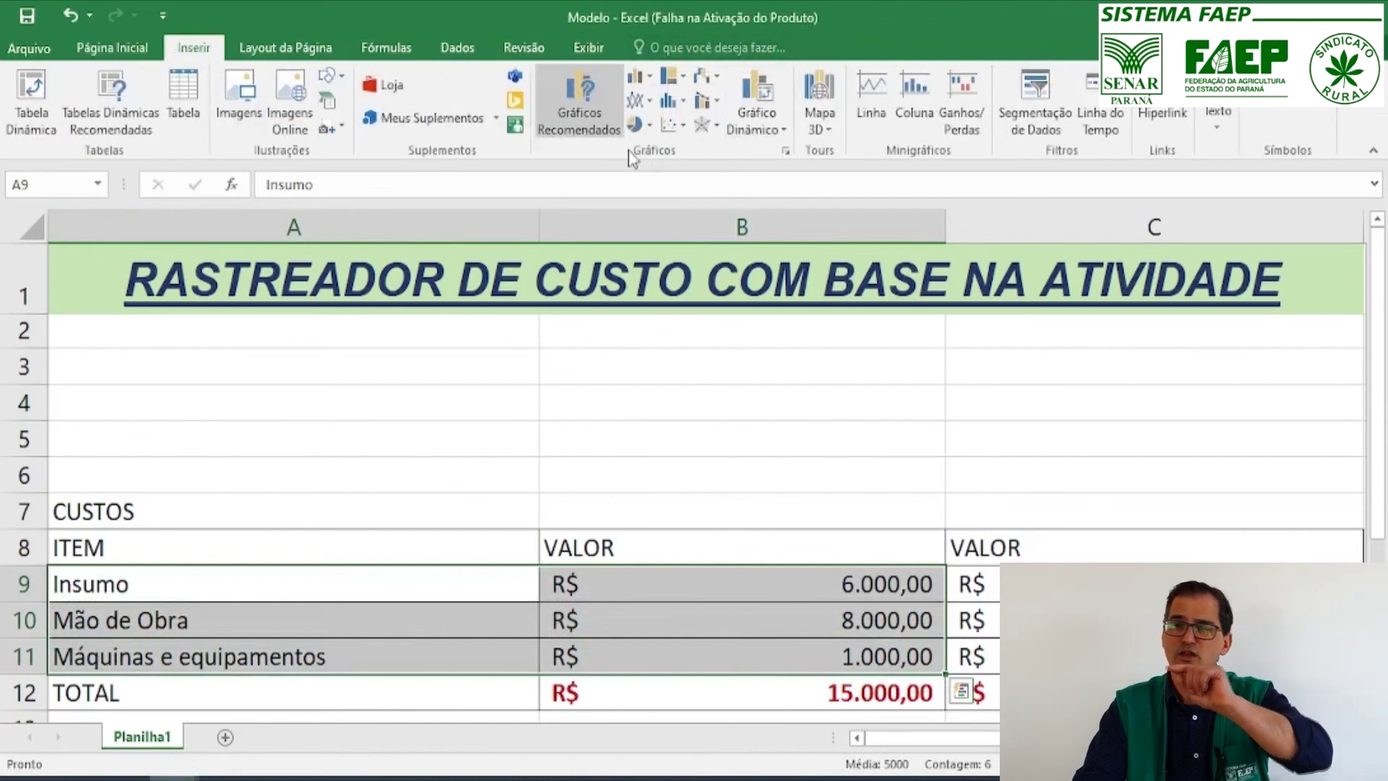
{"action": "left_click", "coordinate": [648, 82]}
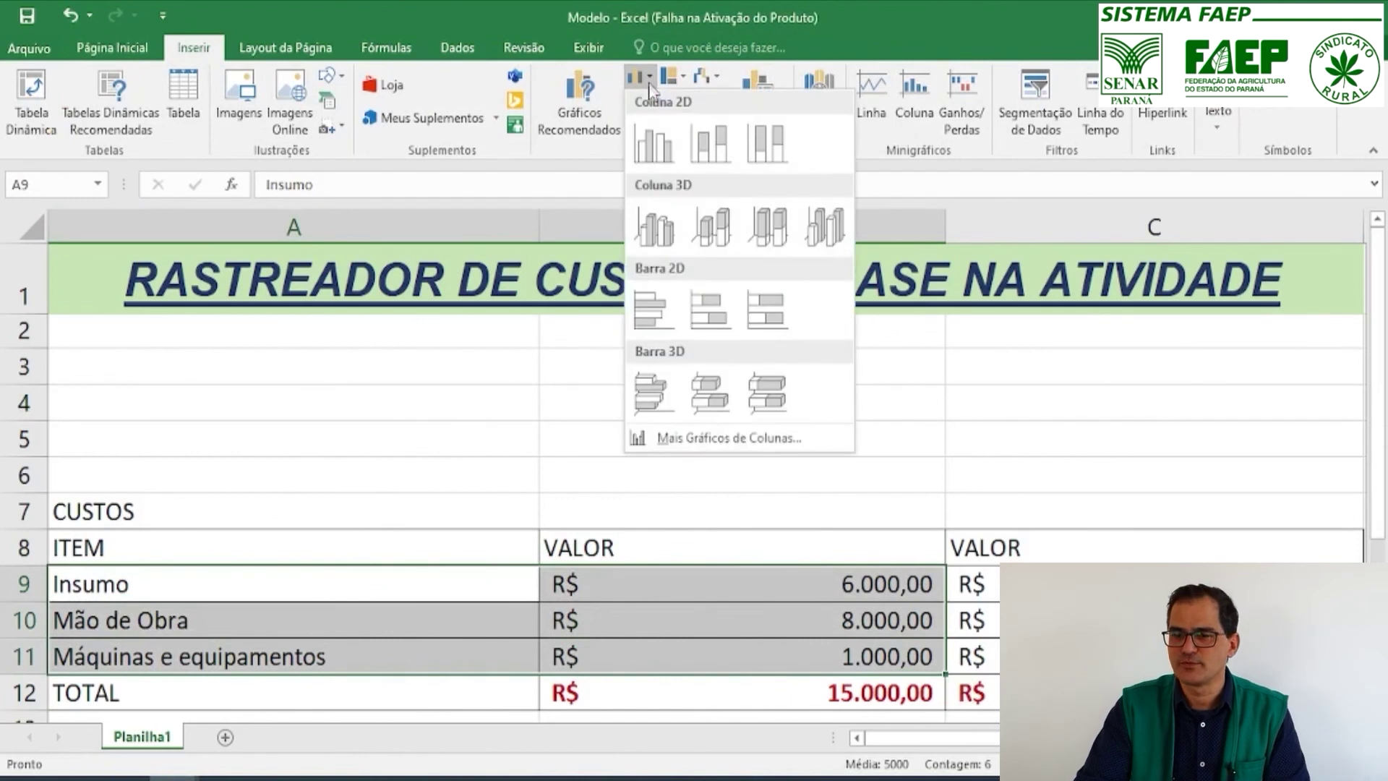
{"action": "left_click", "coordinate": [653, 143]}
- Title the chart 'RASTREADOR DE CUSTO', close the Format pane, and fit it into rows 2–7
{"action": "double_click", "coordinate": [669, 289]}
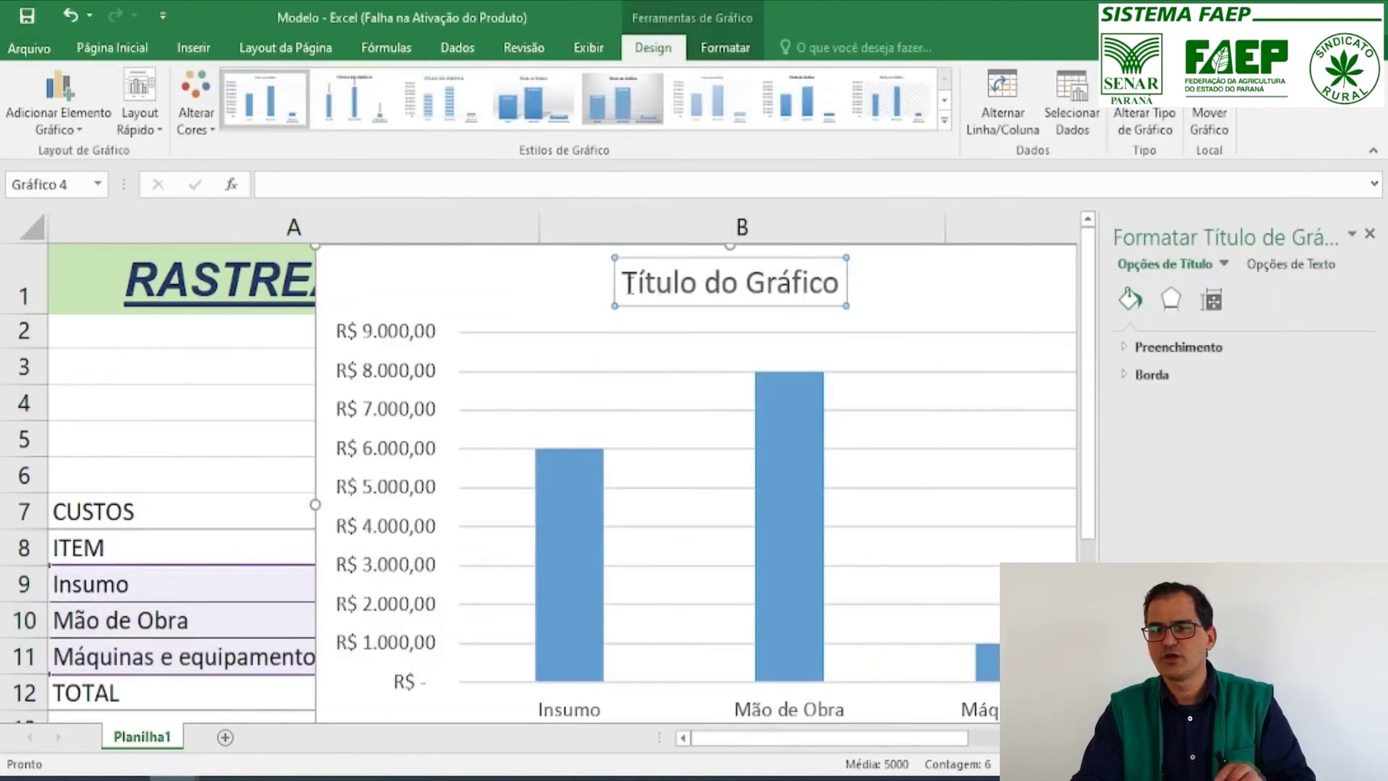
{"action": "triple_click", "coordinate": [627, 284]}
{"action": "type", "text": "RASTREADOR DE CUSTO"}
{"action": "left_click", "coordinate": [992, 306]}
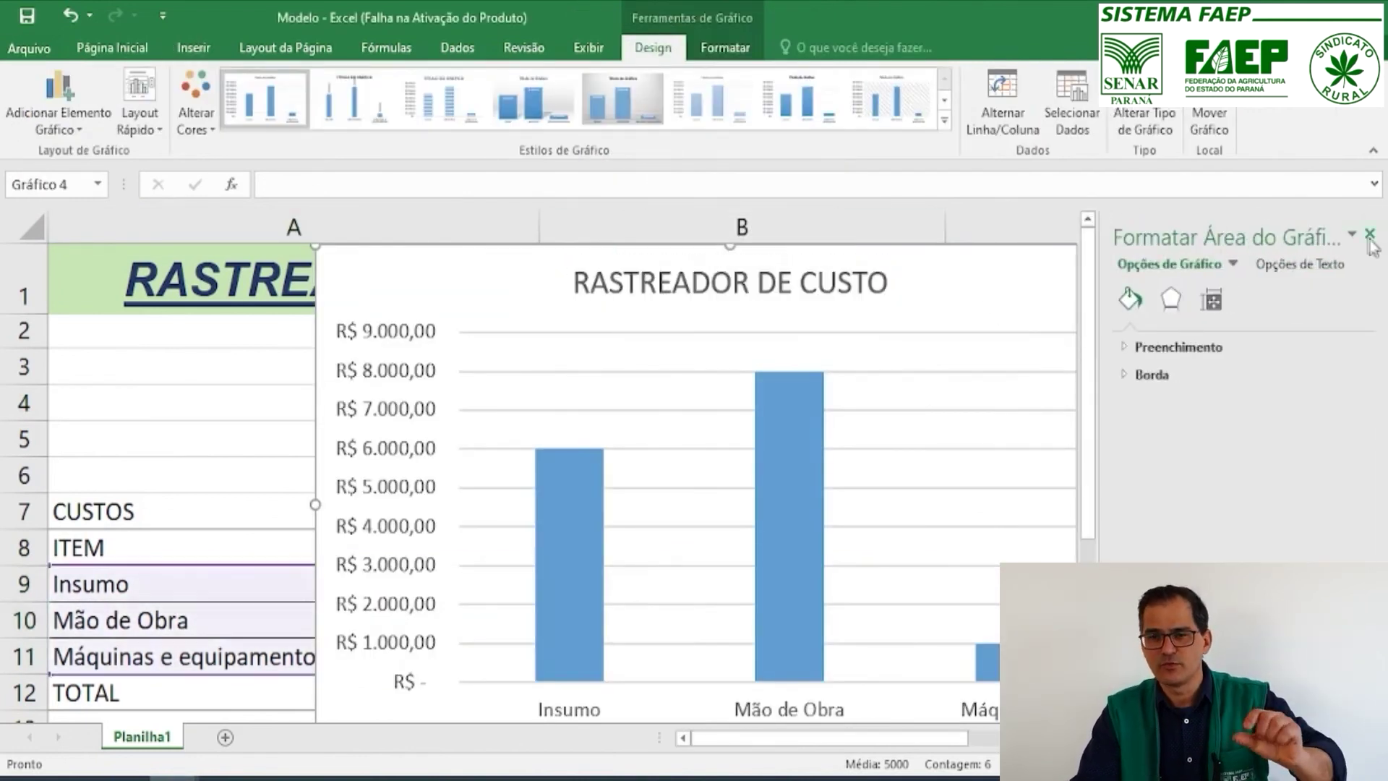
{"action": "left_click", "coordinate": [1370, 233]}
{"action": "mouse_move", "coordinate": [1143, 246]}
{"action": "left_mouse_down"}
{"action": "mouse_move", "coordinate": [1081, 350]}
{"action": "mouse_move", "coordinate": [939, 456]}
{"action": "mouse_move", "coordinate": [1059, 325]}
{"action": "left_mouse_up"}
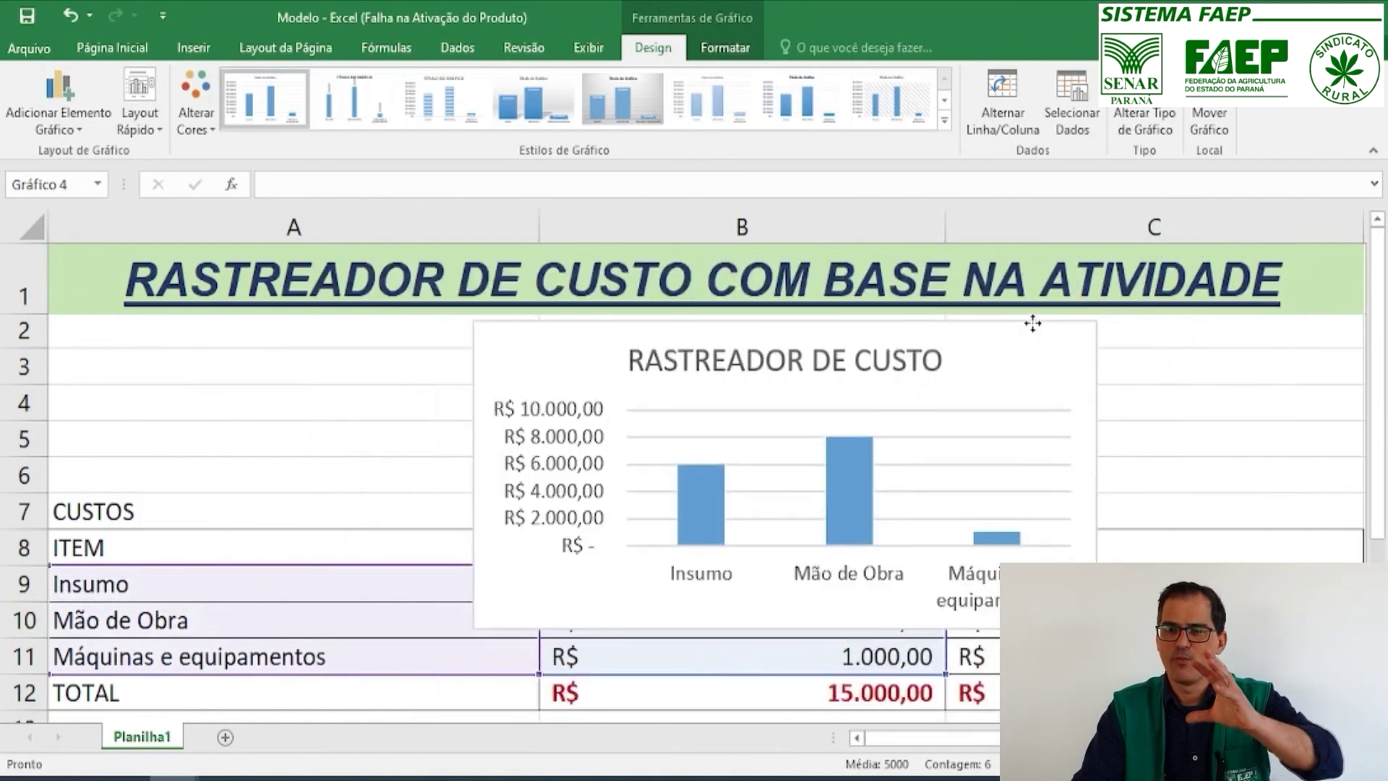
{"action": "left_click_drag", "start_coordinate": [1084, 621], "coordinate": [1352, 524]}
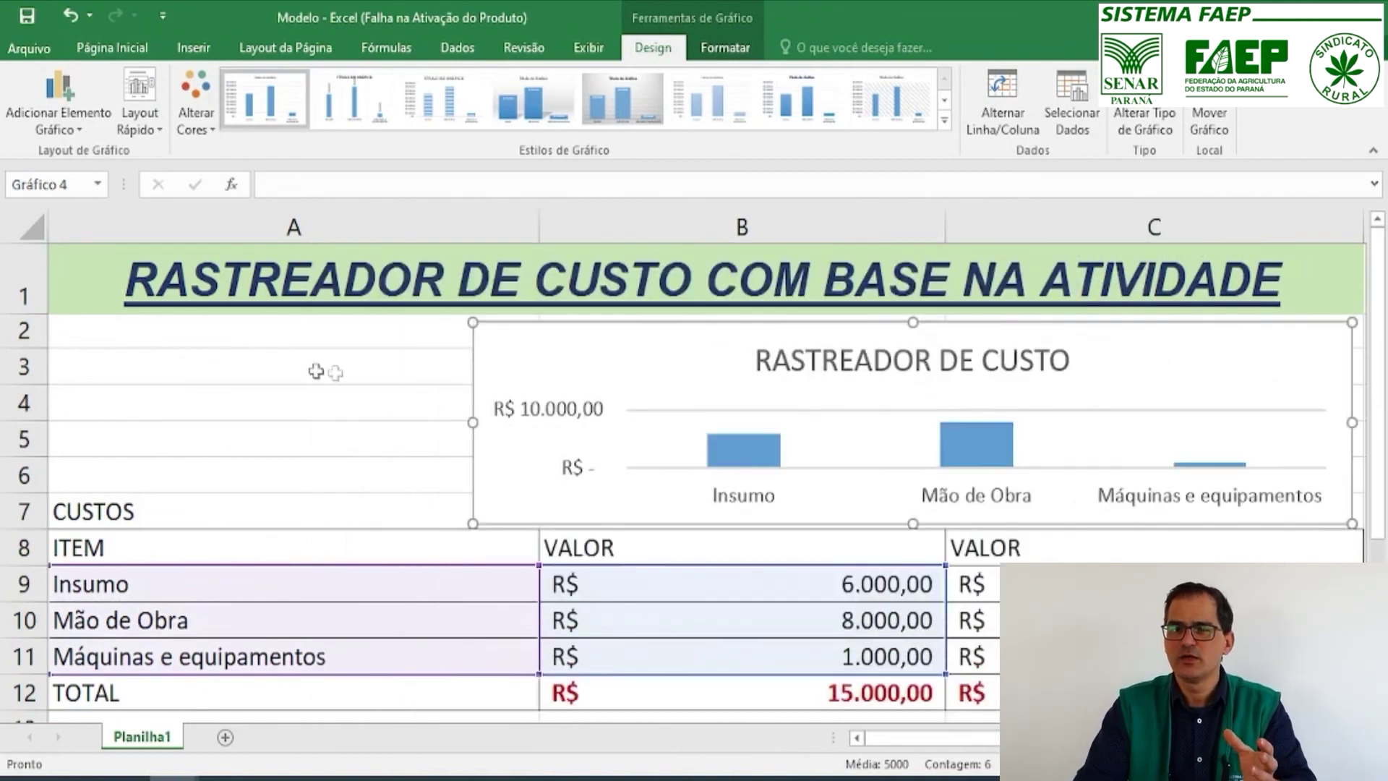
{"action": "left_click", "coordinate": [234, 383]}
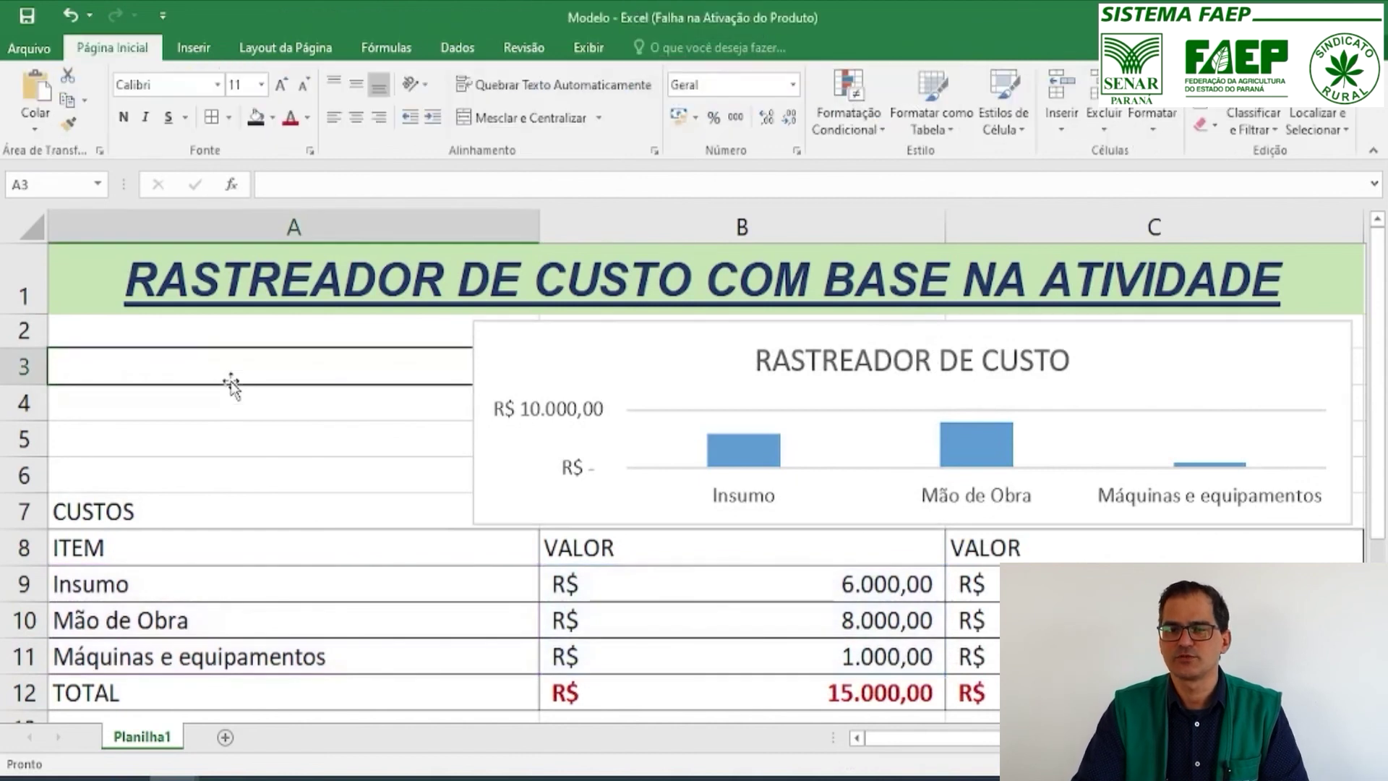